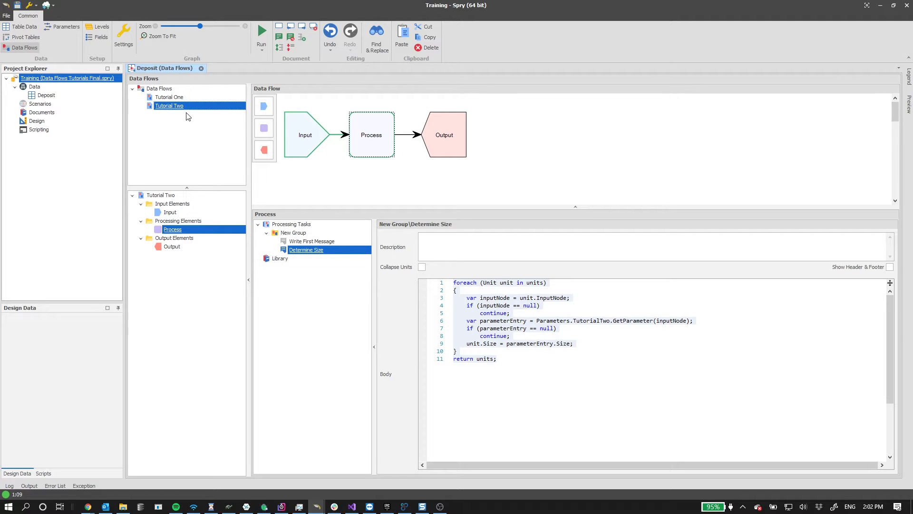
- Open the Deposit table's field setup and add a folder named "Tutorial Three" inside the Data Flows folder
click(61, 99)
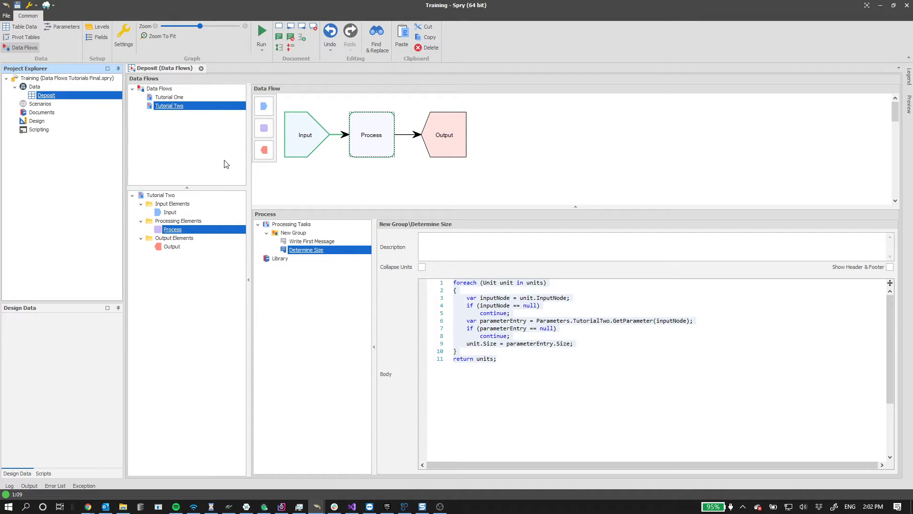
click(204, 148)
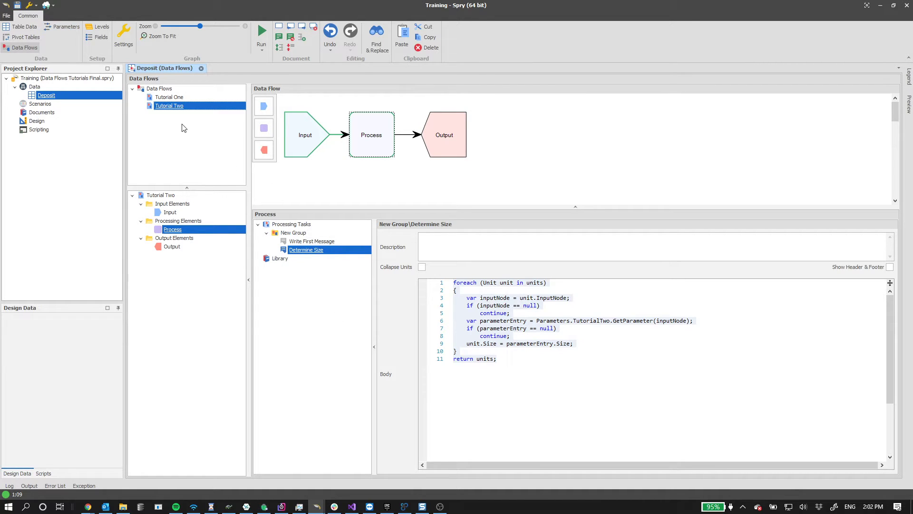
right_click(56, 97)
click(326, 161)
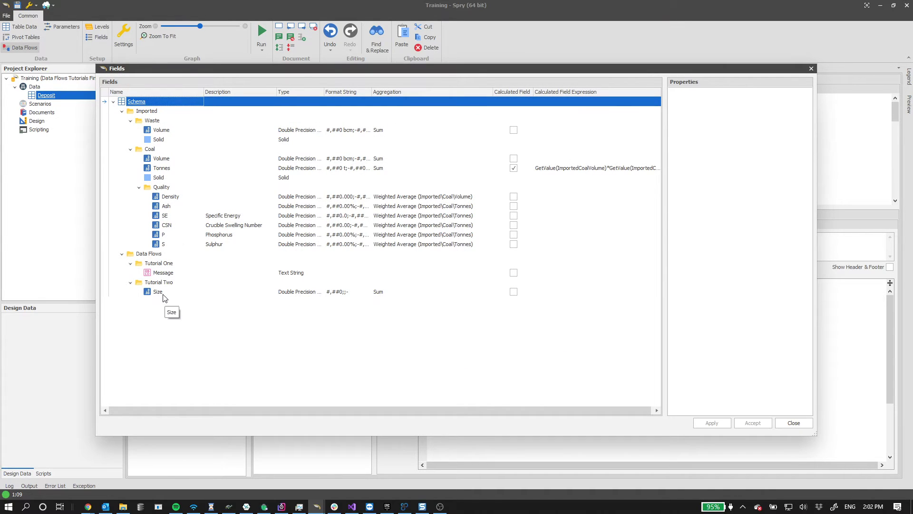
click(147, 254)
right_click(147, 255)
mouse_move(175, 256)
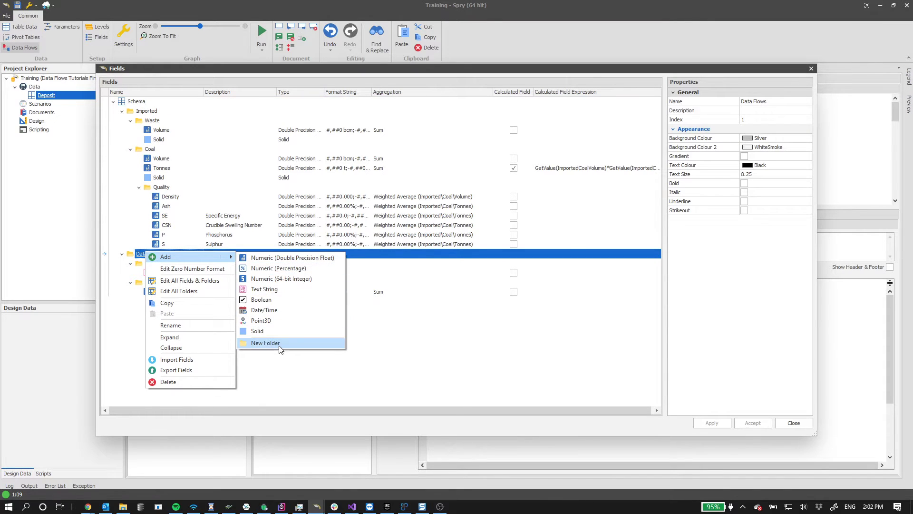
click(292, 344)
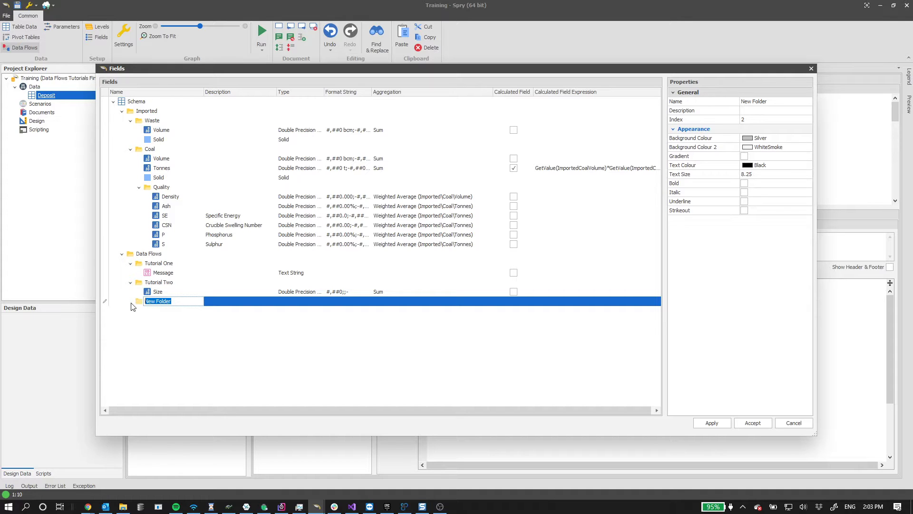
text(Tutorial Three)
key(Return)
- Add a double precision numeric field named "Waste Split 1" to the Tutorial Three folder
right_click(154, 301)
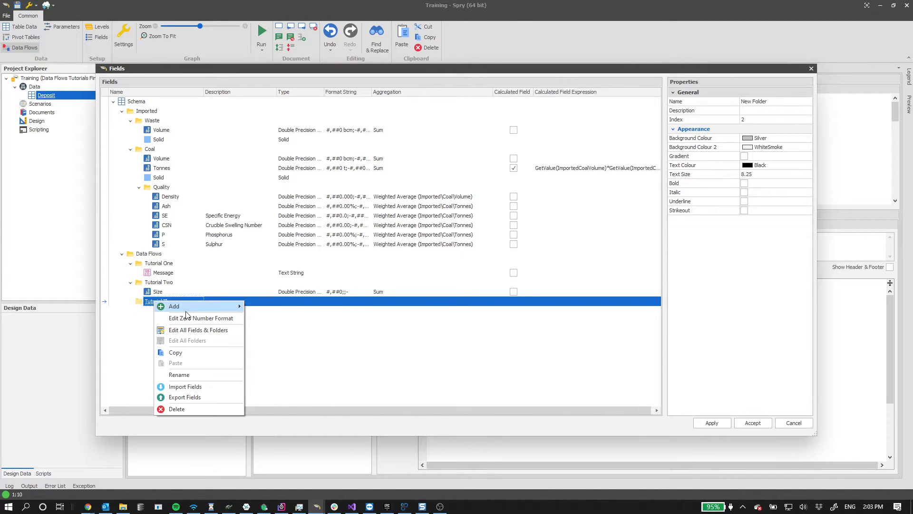
mouse_move(196, 308)
click(297, 307)
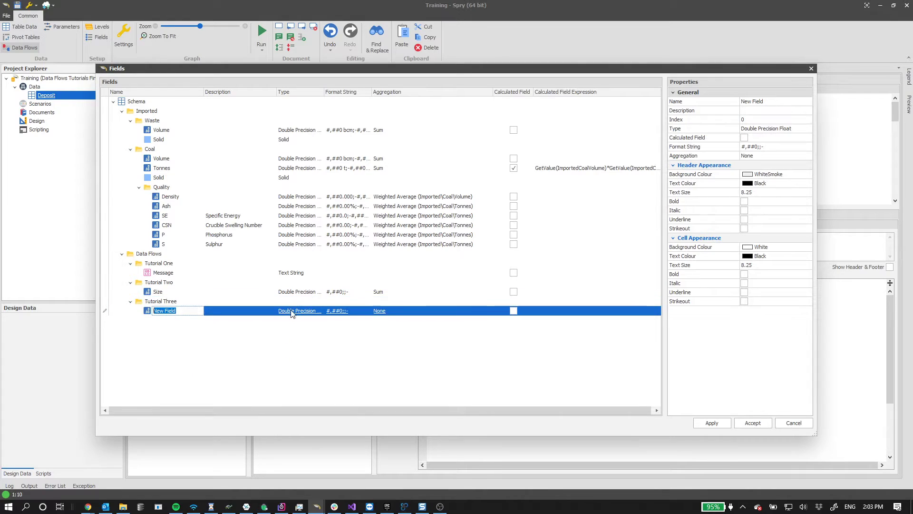
text(Waste SPlit 1)
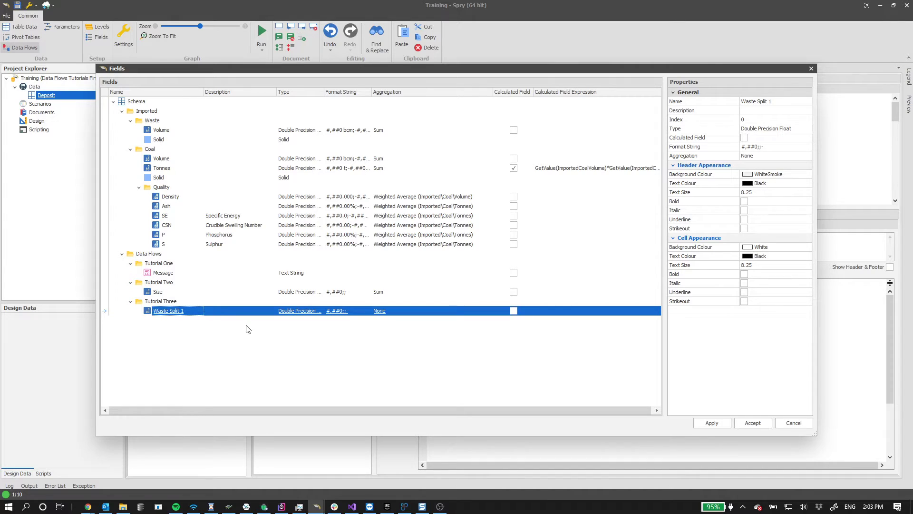
- Duplicate the Waste Split 1 field and name the copy "Waste Split 2"
right_click(193, 311)
click(200, 313)
click(189, 319)
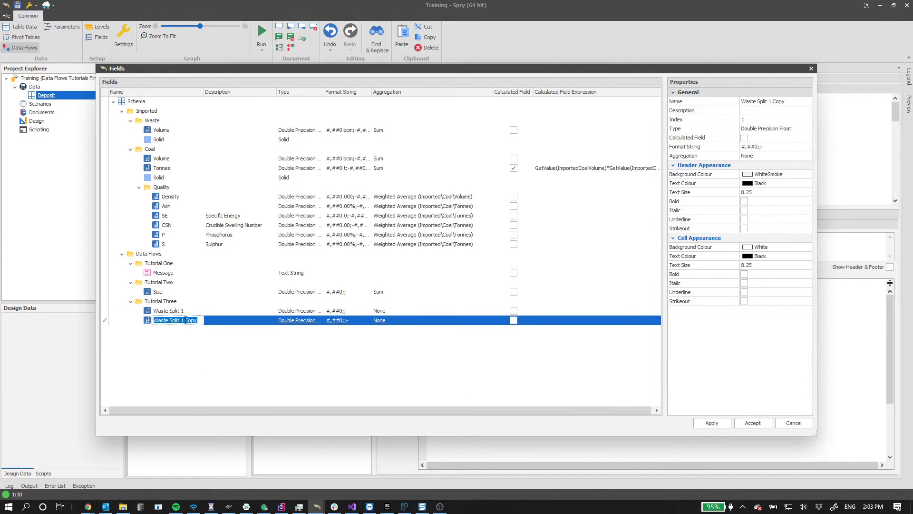
text(Waste Split 2)
key(Return)
- Set the default aggregation of the Waste Split 1 field to Sum
click(167, 292)
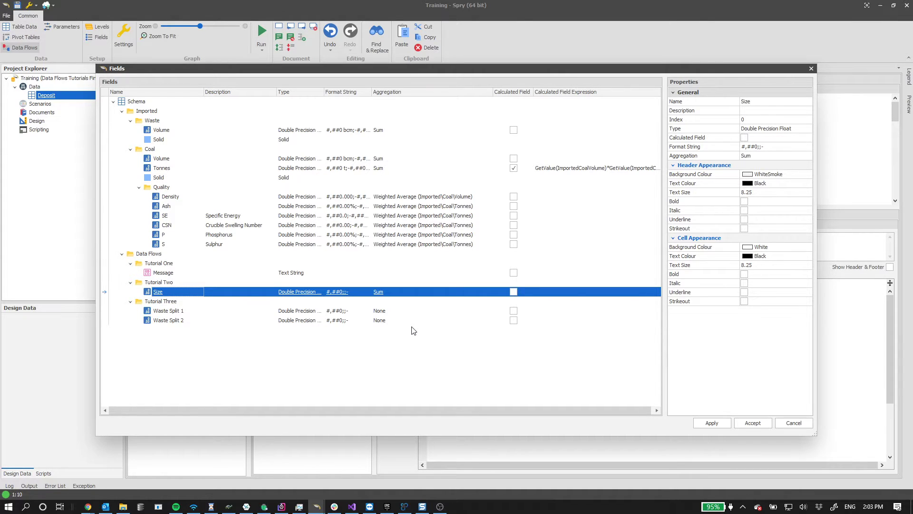
click(189, 301)
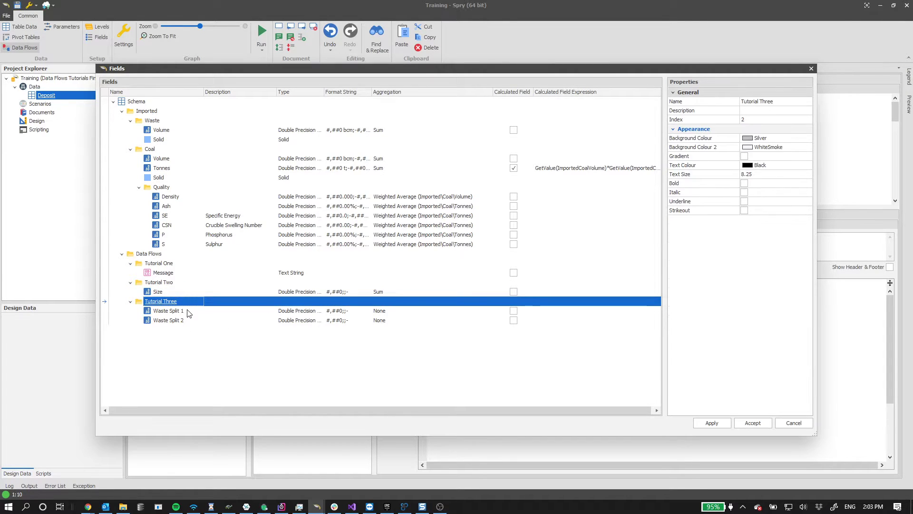
click(188, 312)
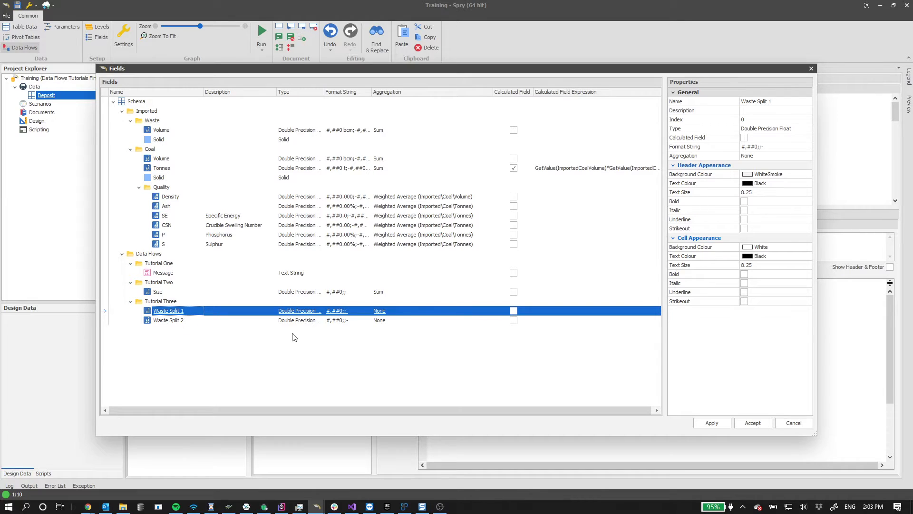
click(399, 312)
click(442, 335)
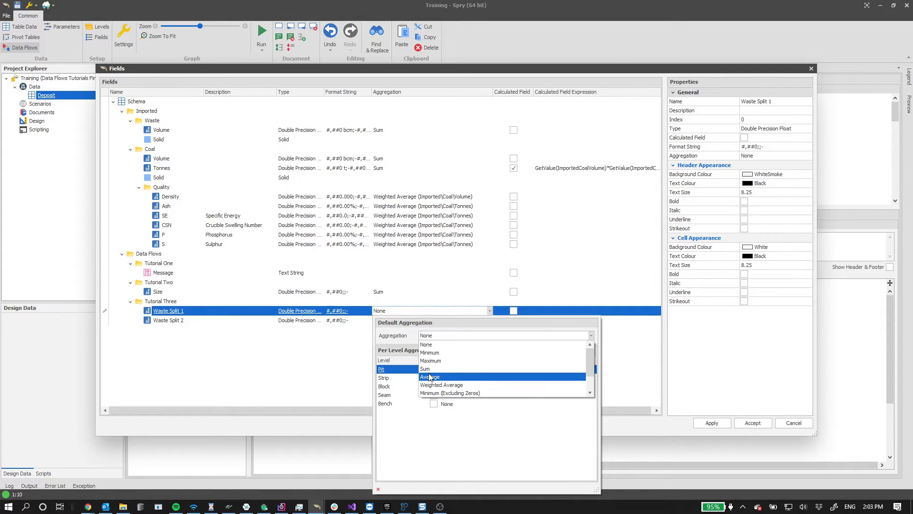
click(430, 377)
click(443, 336)
click(425, 369)
- Set the default aggregation of the Waste Split 2 field to Sum, then apply the field changes and close the setup
click(419, 322)
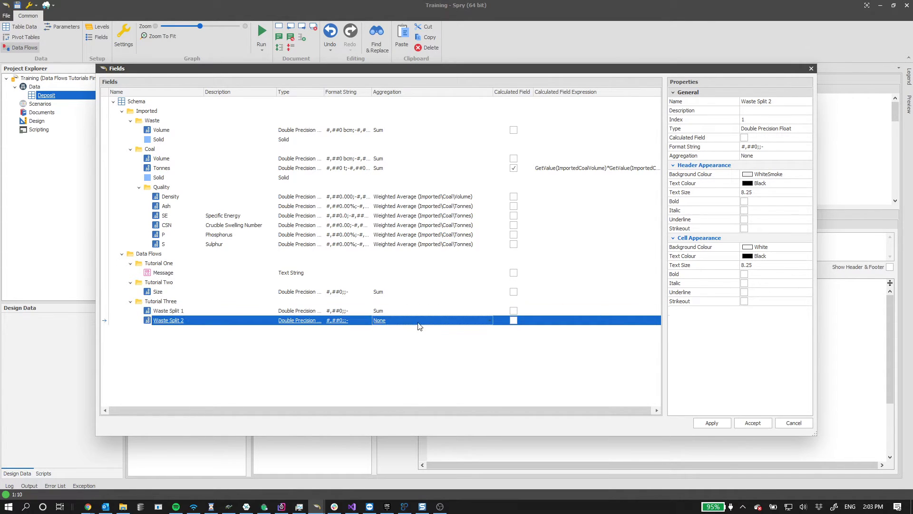
click(428, 324)
click(460, 166)
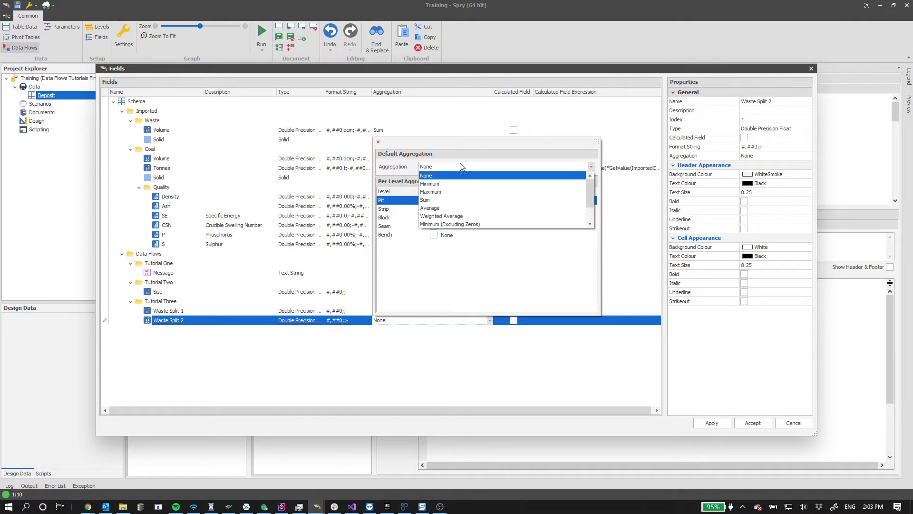
click(452, 200)
click(396, 360)
click(711, 423)
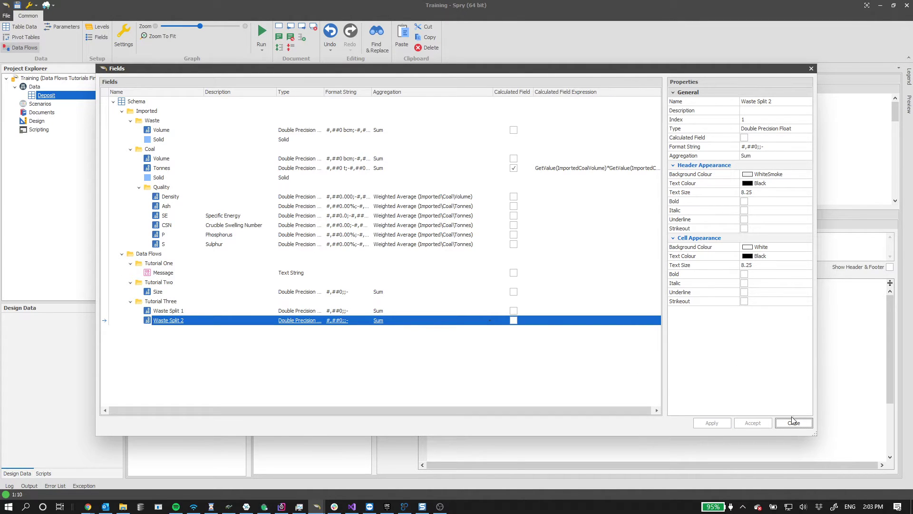
click(793, 422)
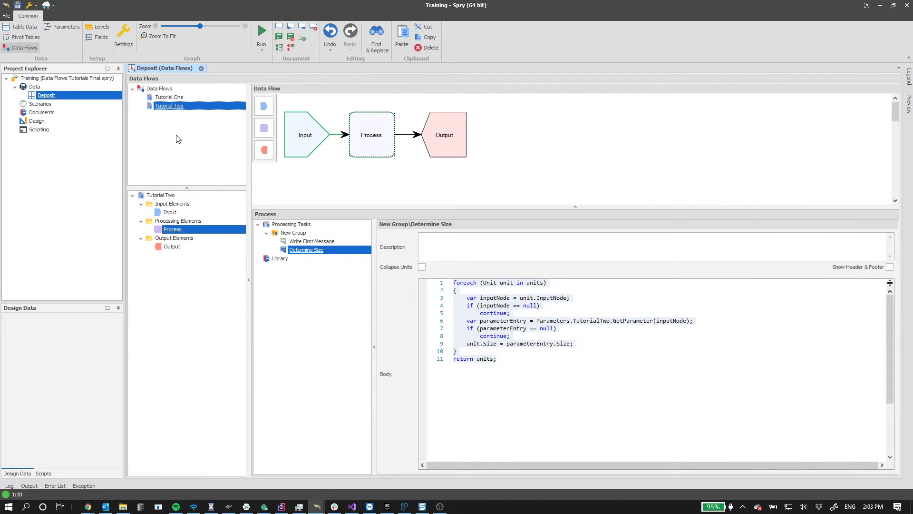
- Create a new parameter for the Deposit table and name it "Tutorial Three"
click(57, 26)
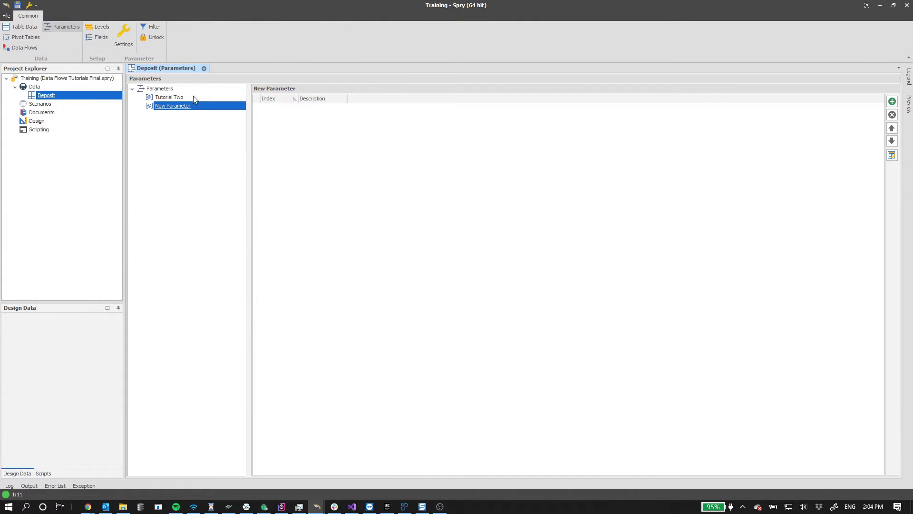
click(172, 106)
click(200, 106)
text(T)
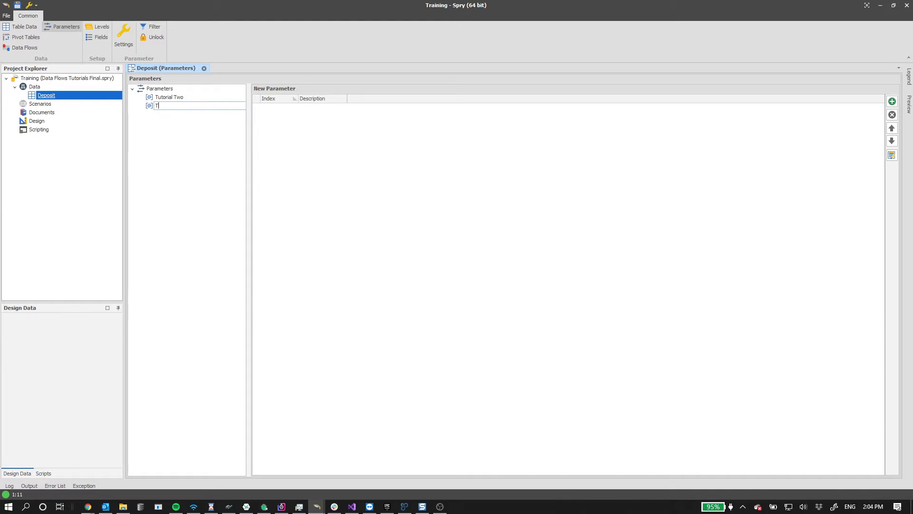
text(utorial Three)
key(Return)
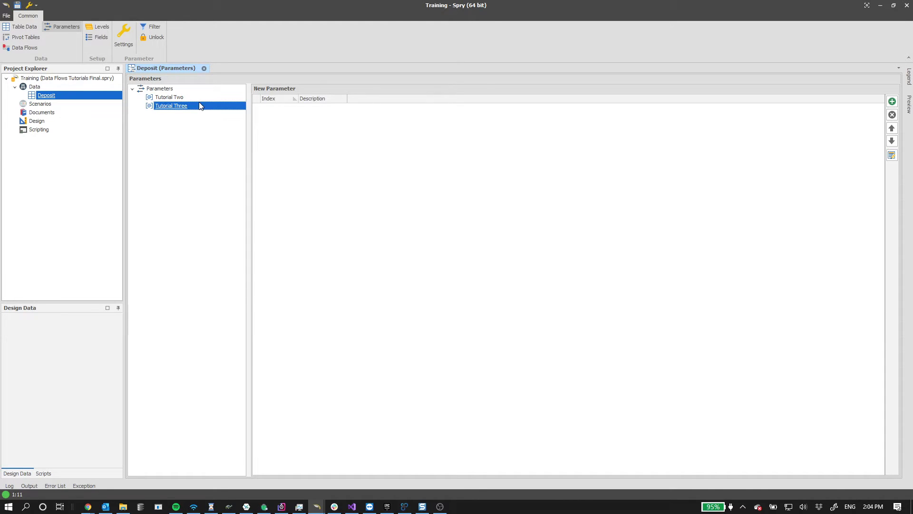
- Add a row to the Tutorial Three parameter and set it up with a Range key and a Double attribute
click(893, 102)
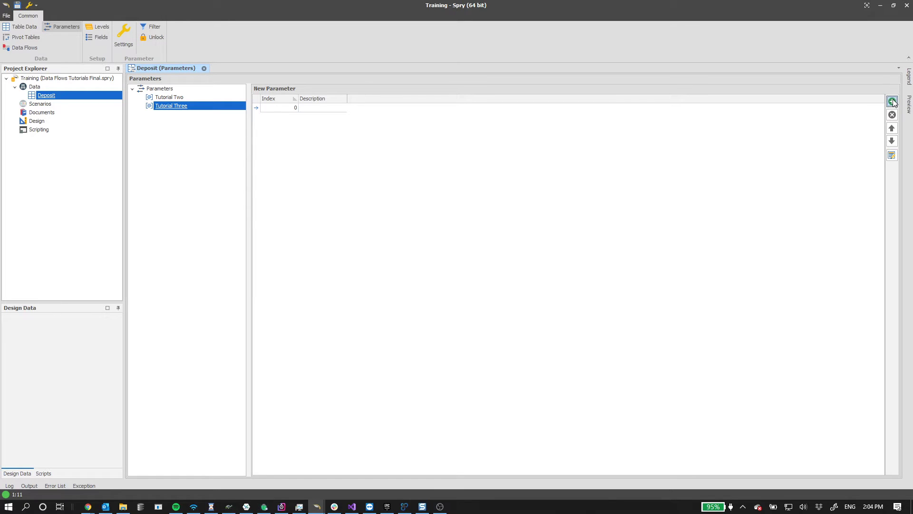
right_click(210, 106)
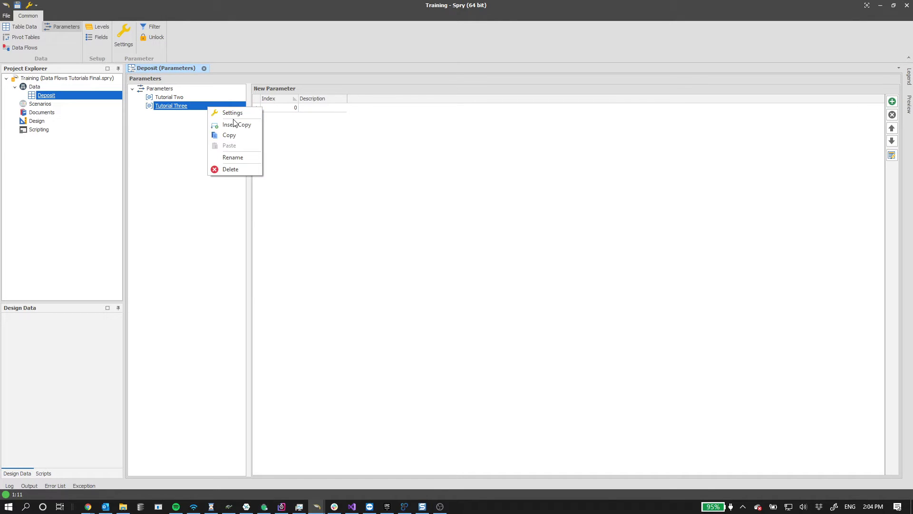
click(235, 117)
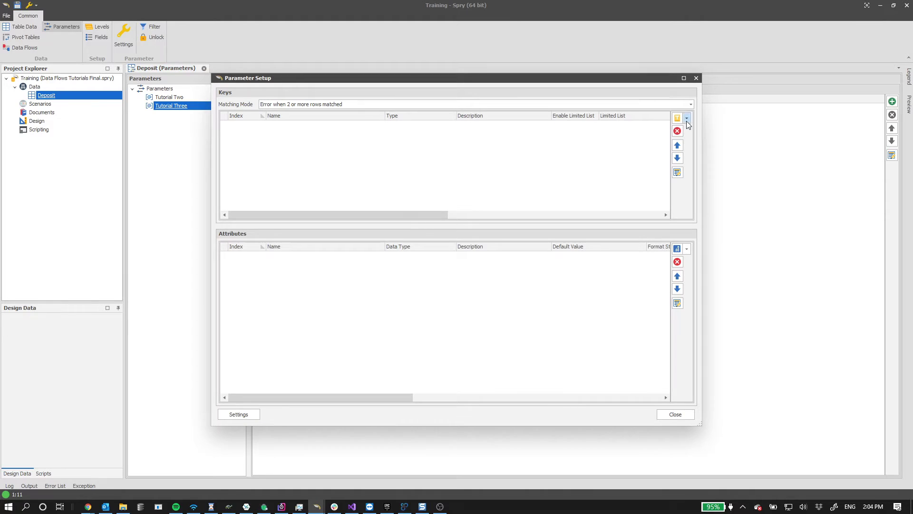
click(687, 118)
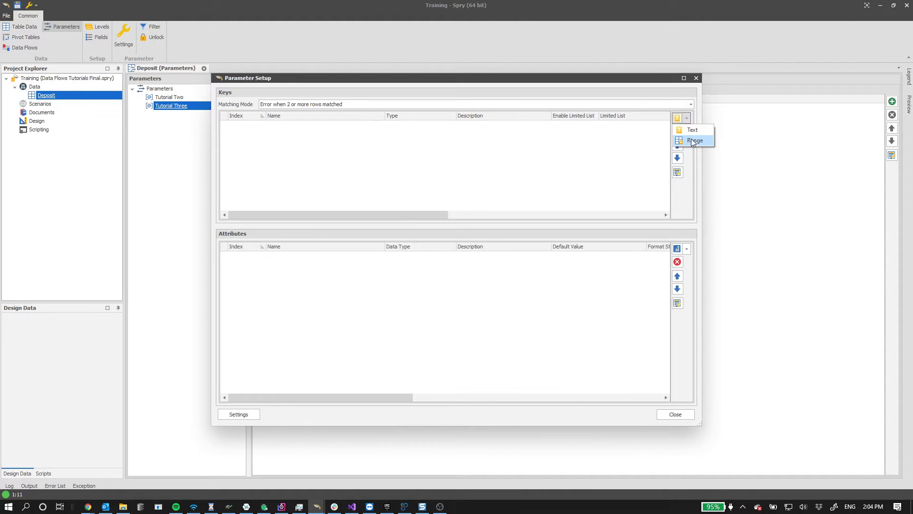
click(692, 140)
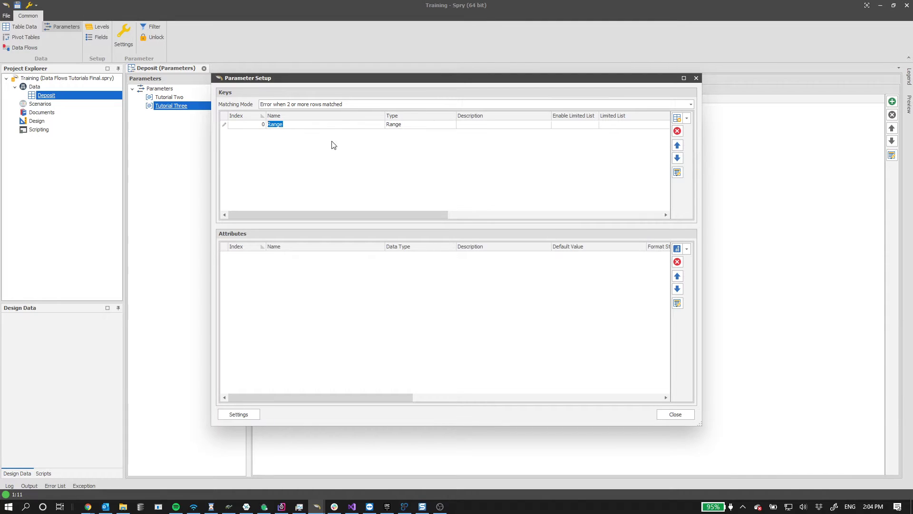
click(677, 248)
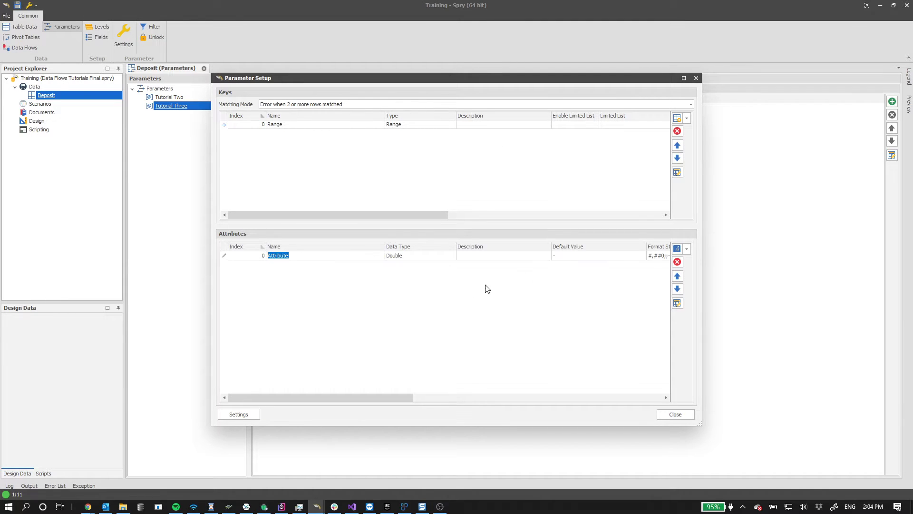
click(681, 416)
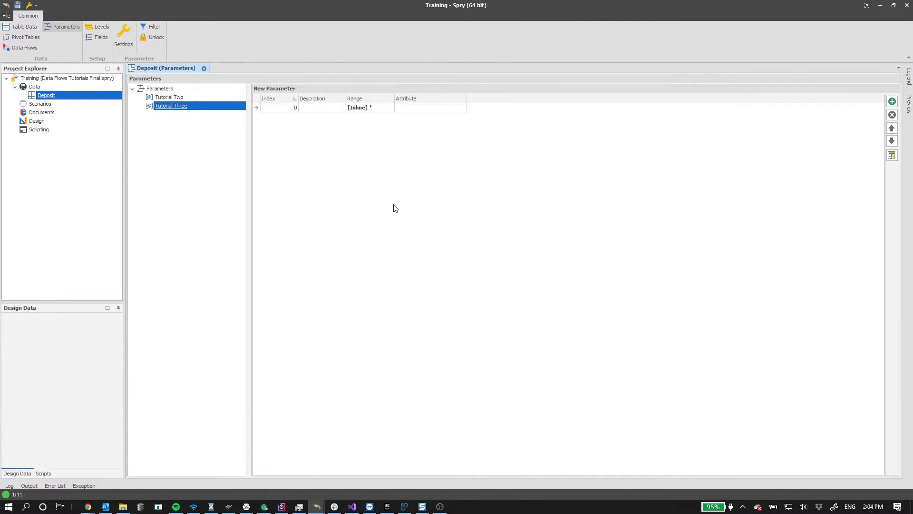
- Unlock the Tutorial Three parameter table and set the Attribute value of row 0 to 1.5
click(438, 108)
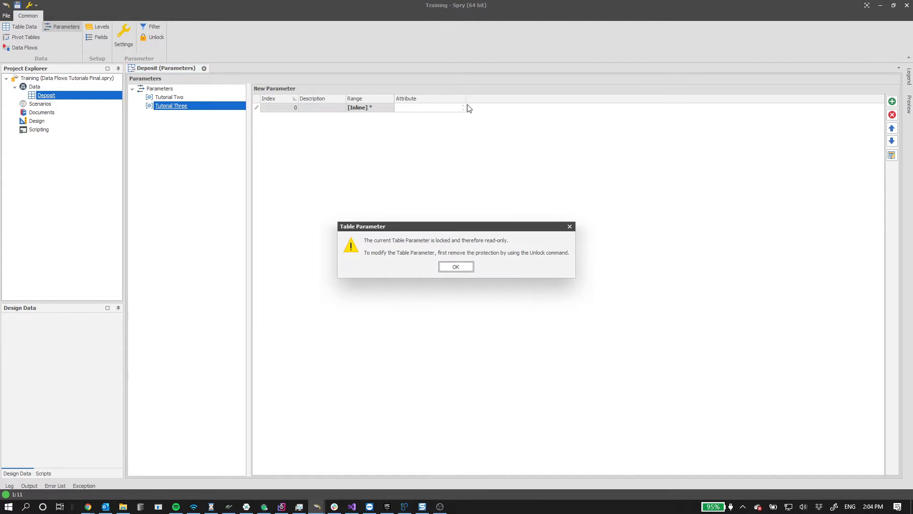
click(456, 267)
click(152, 38)
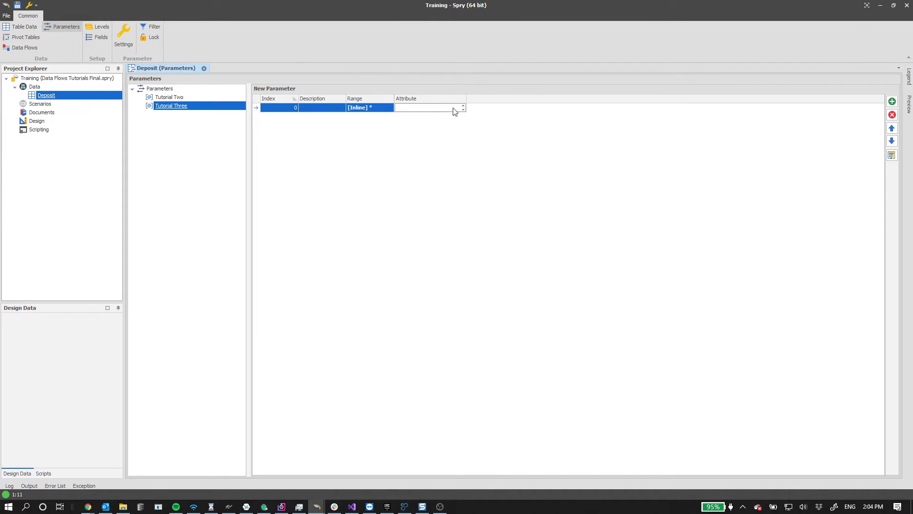
click(440, 107)
text(1.5)
key(Return)
- Change the format string of the Tutorial Three parameter's attribute so that it displays one decimal place
right_click(174, 109)
click(214, 114)
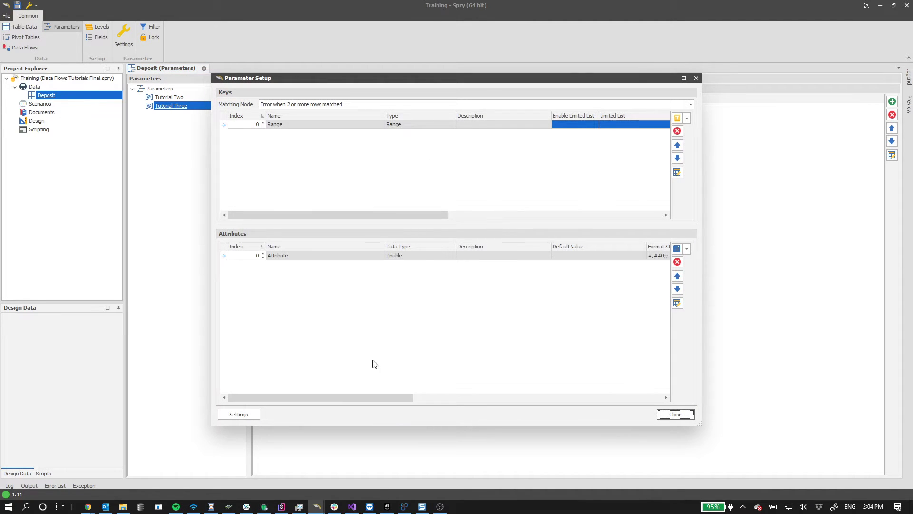
drag(346, 400, 447, 400)
click(468, 257)
click(476, 256)
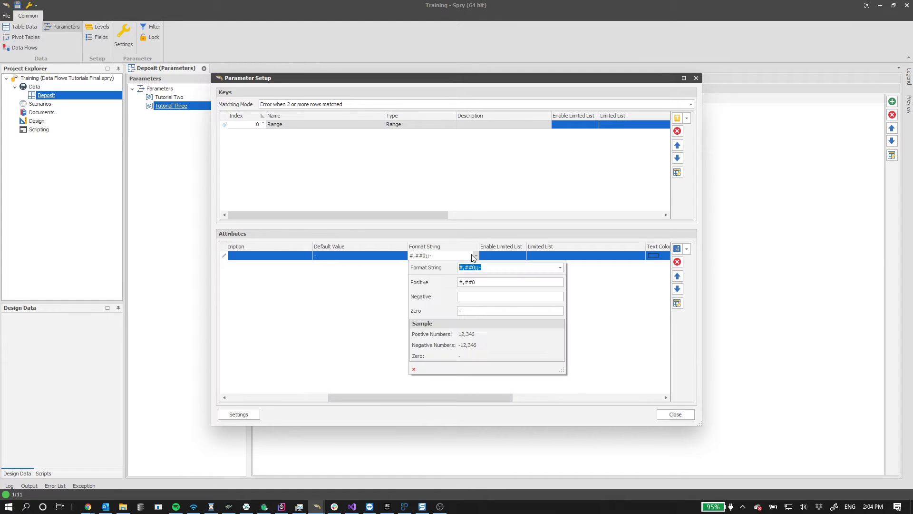
click(560, 268)
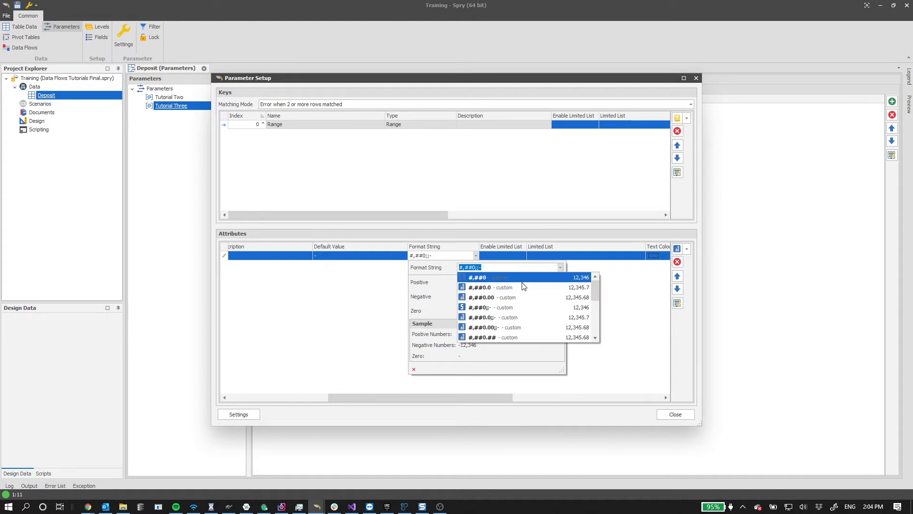
click(522, 278)
click(633, 390)
click(671, 414)
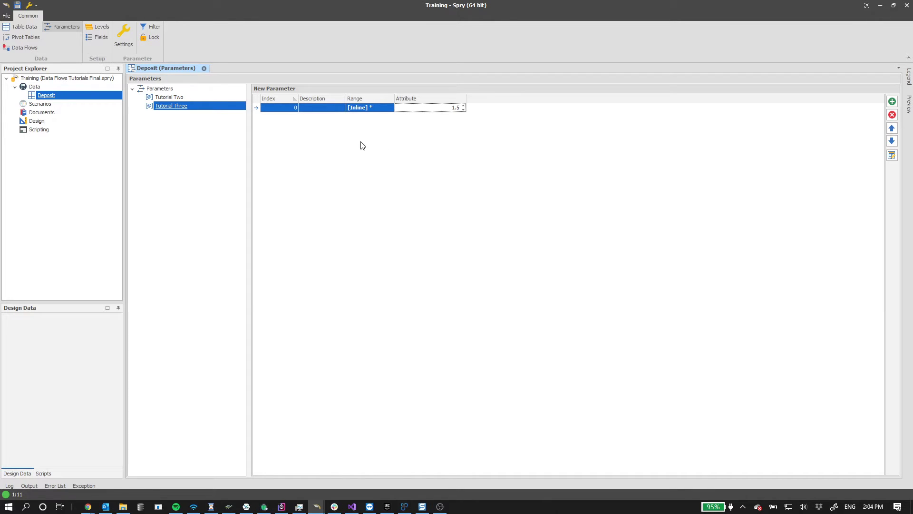
- Start a new data flow for the Deposit table and set its input range to the inline range *
click(191, 139)
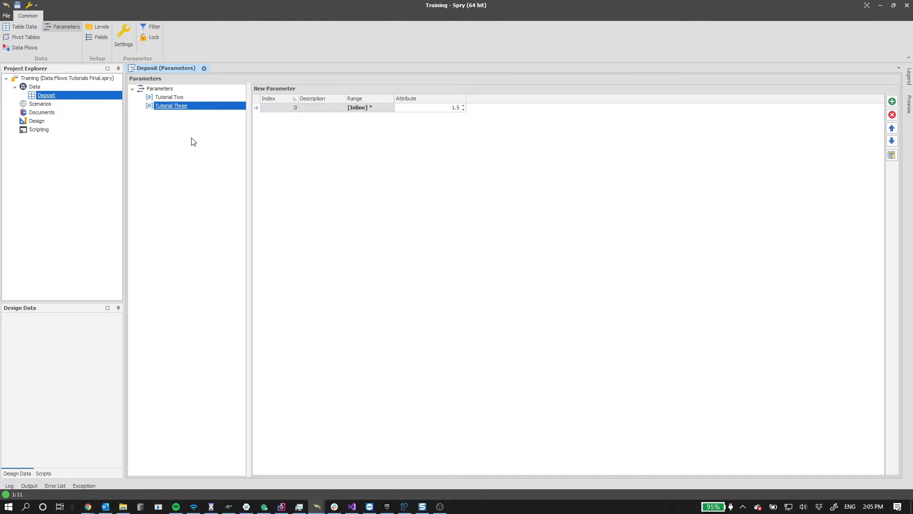
click(31, 48)
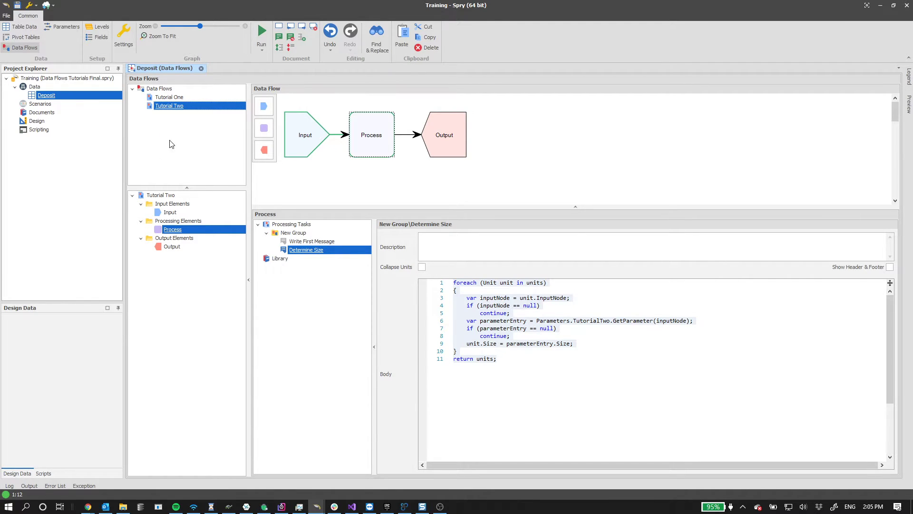
right_click(160, 88)
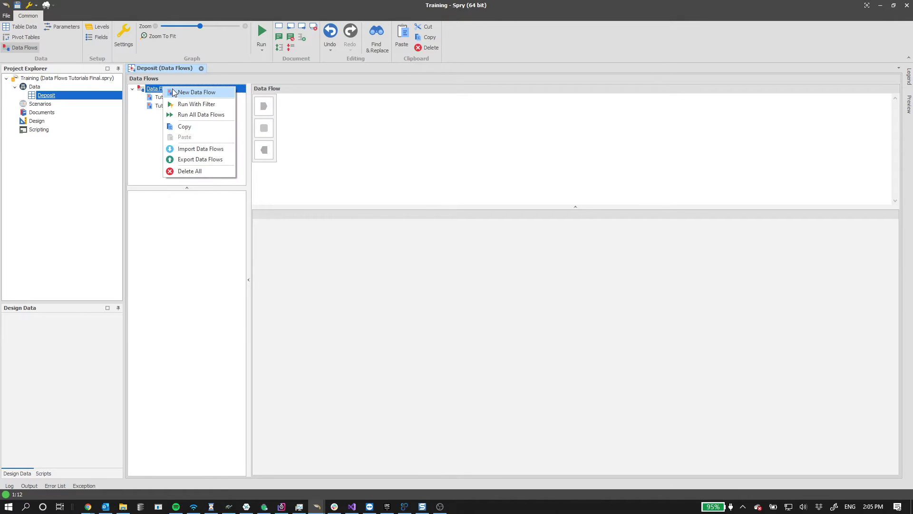
click(174, 93)
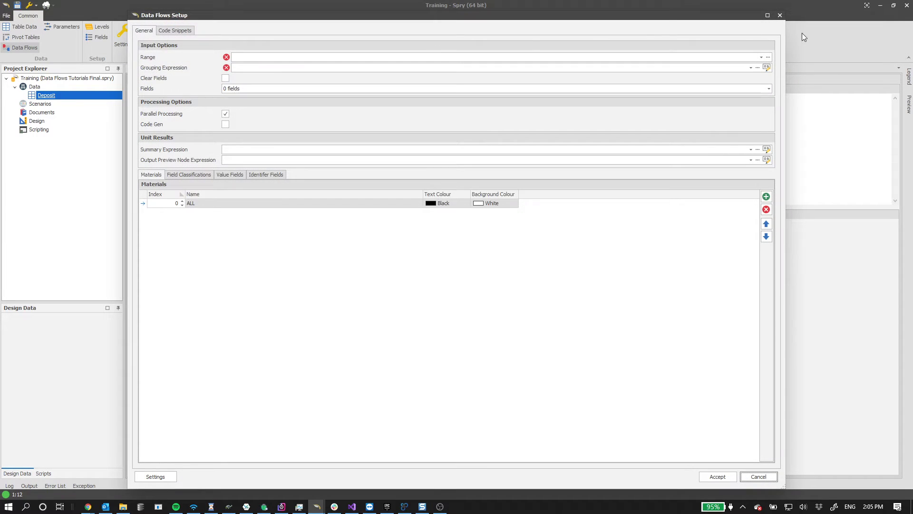
click(762, 57)
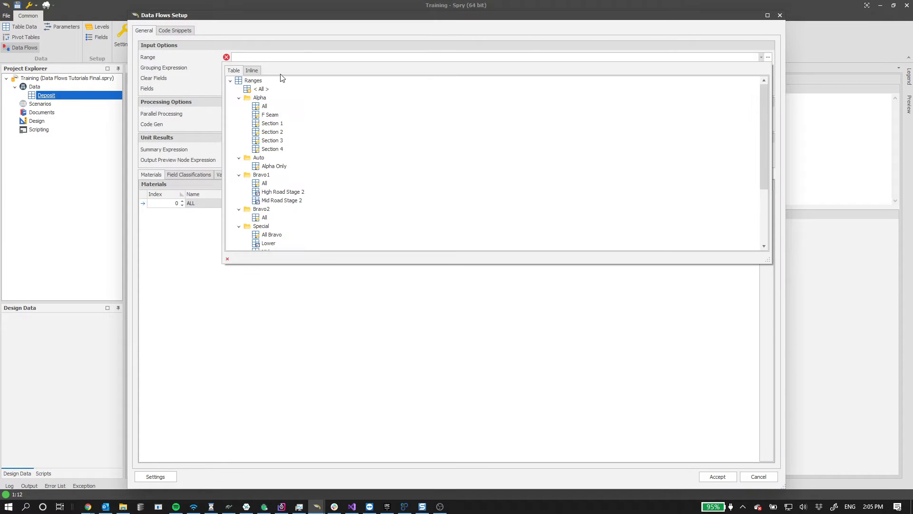
click(251, 70)
click(210, 84)
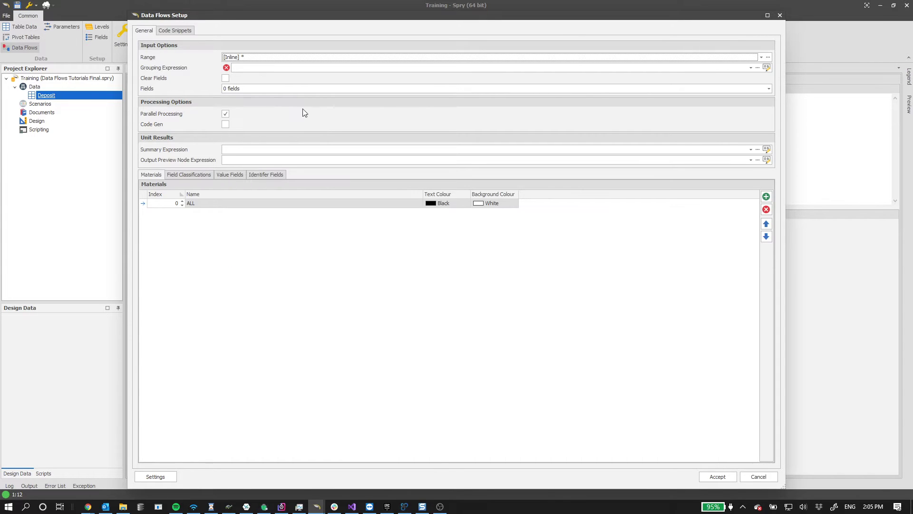
- Generate a grouping expression from the Pit, Strip and Block levels, leaving out Seam and Bench
click(768, 69)
click(365, 205)
click(365, 196)
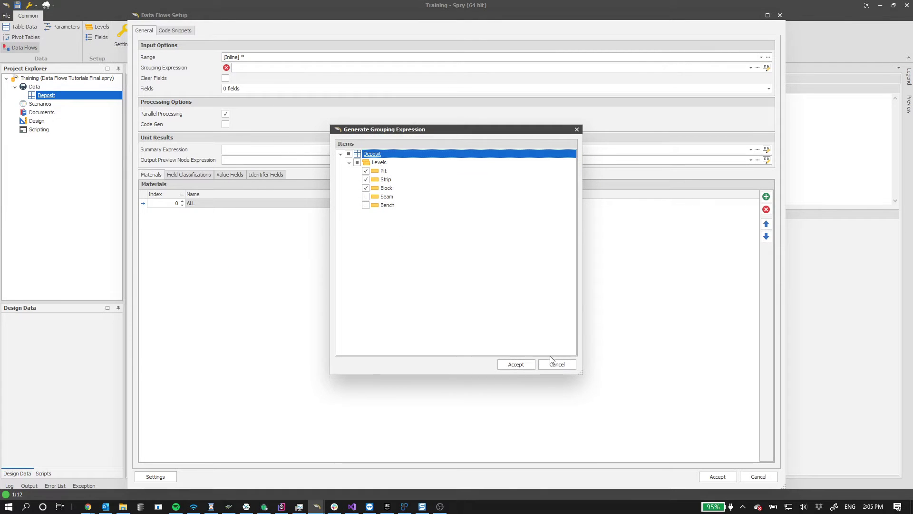
click(517, 364)
- Enable Clear Fields and choose the Tutorial Three fields Waste Split 1 and Waste Split 2 for it
click(242, 88)
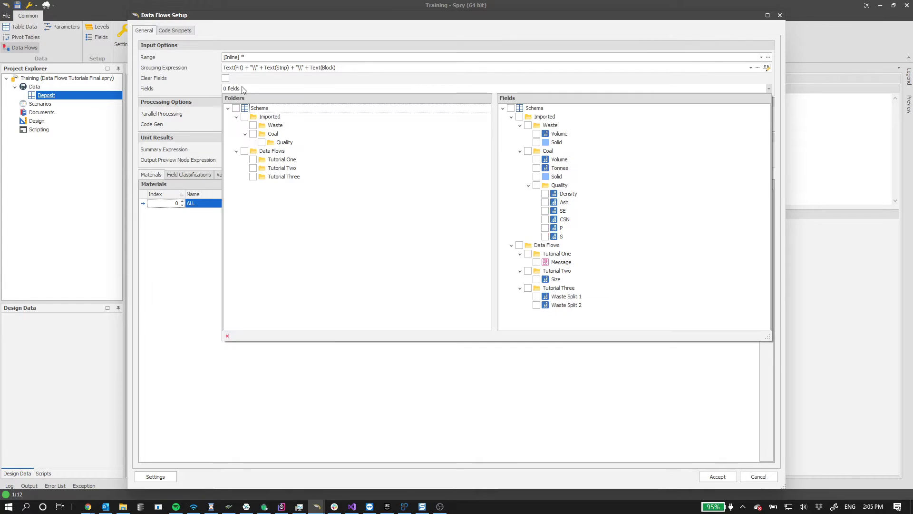
click(226, 78)
click(238, 88)
click(537, 305)
click(536, 296)
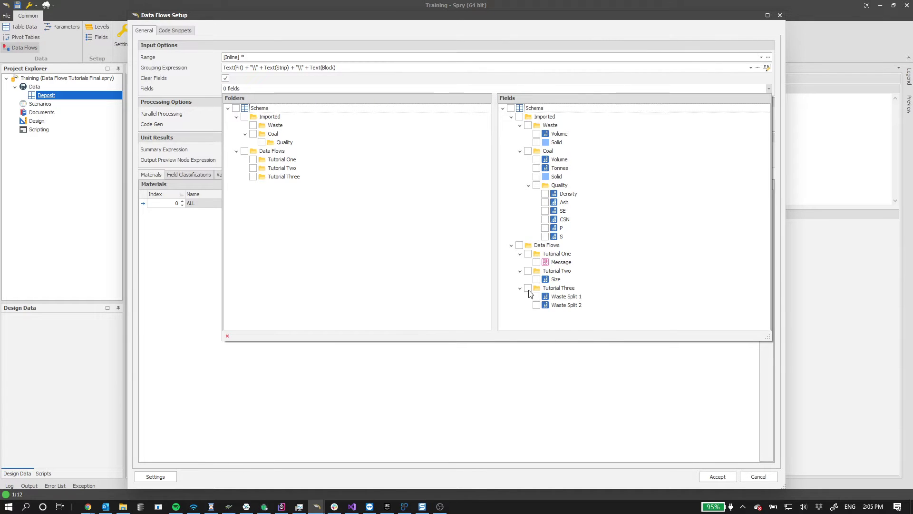
click(517, 357)
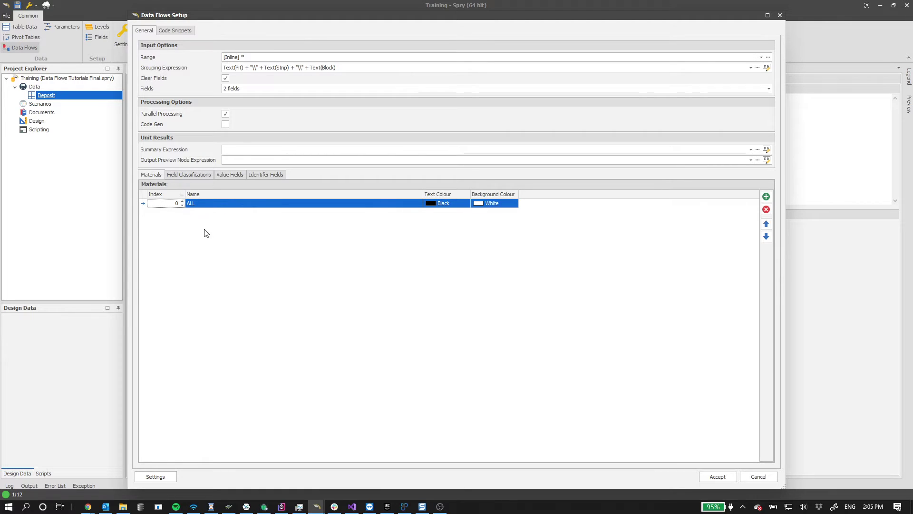
- Add a second material to the data flow setup and name the two materials Waste and Coal
click(767, 197)
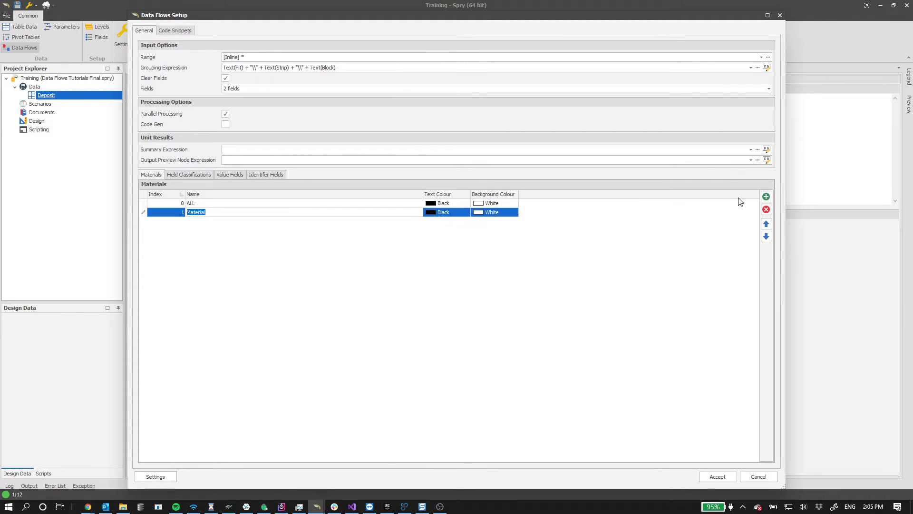
click(218, 206)
text(Waste)
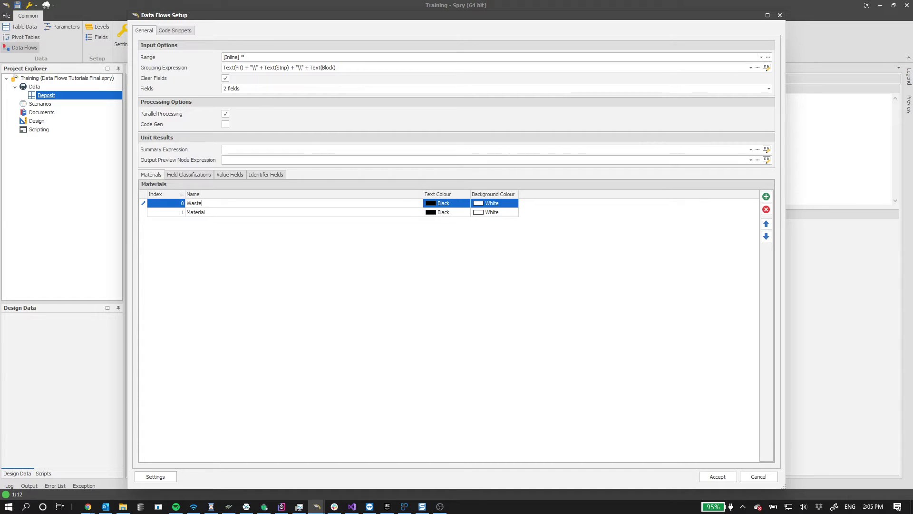
key(Down)
text(Coal)
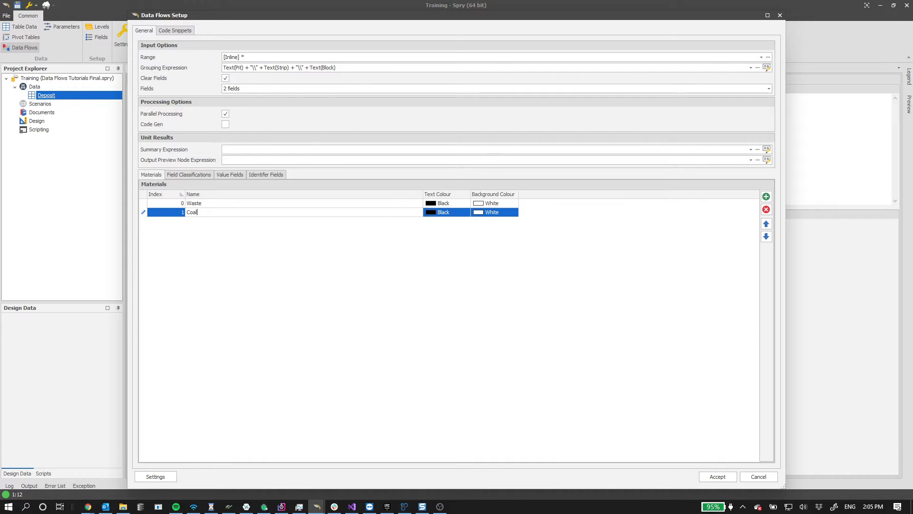
key(Return)
- Set the background colour to 221, 217, 195 for Waste and to Silver for Coal
click(496, 205)
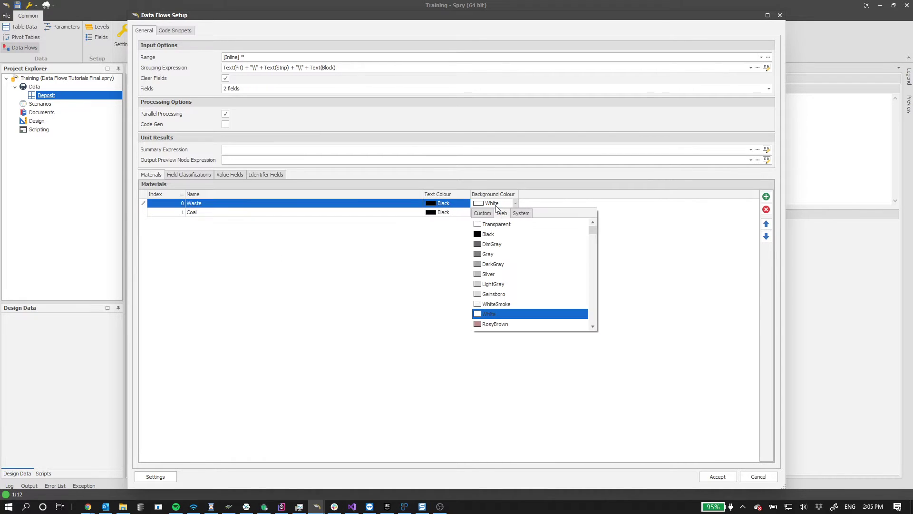
click(480, 213)
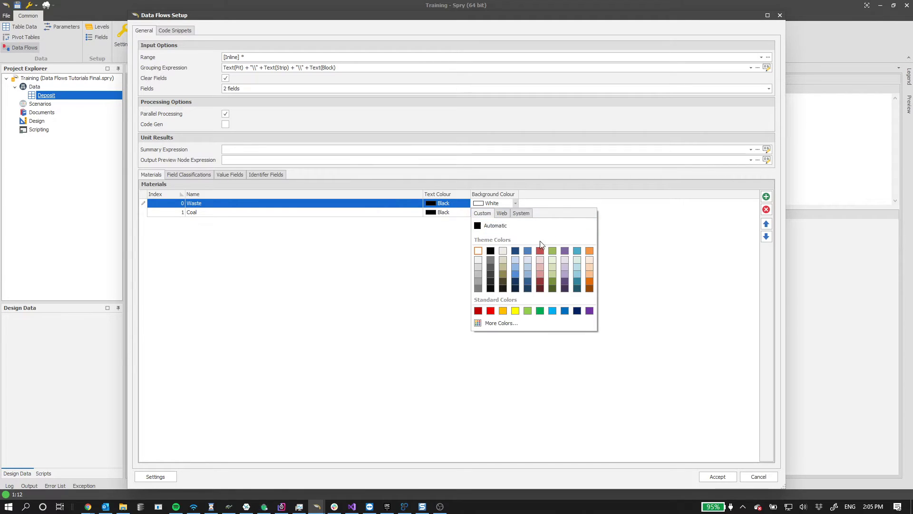
click(503, 260)
click(497, 212)
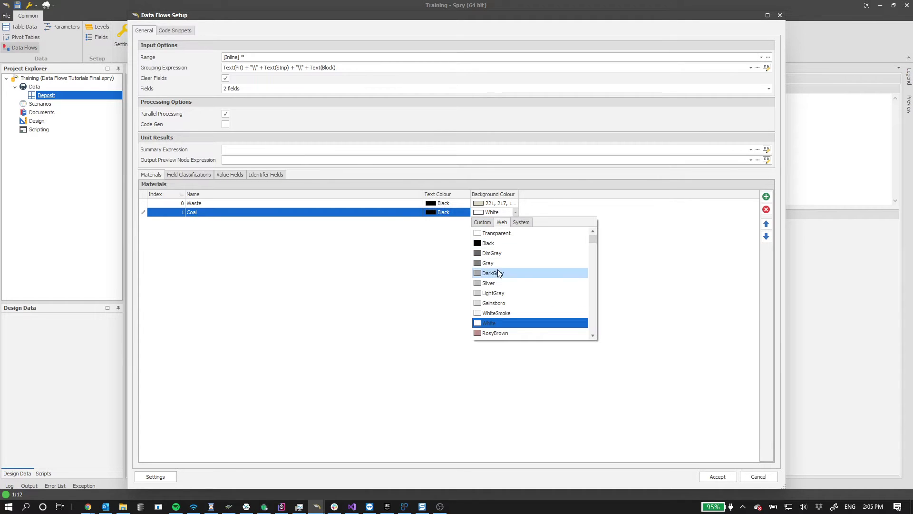
click(500, 284)
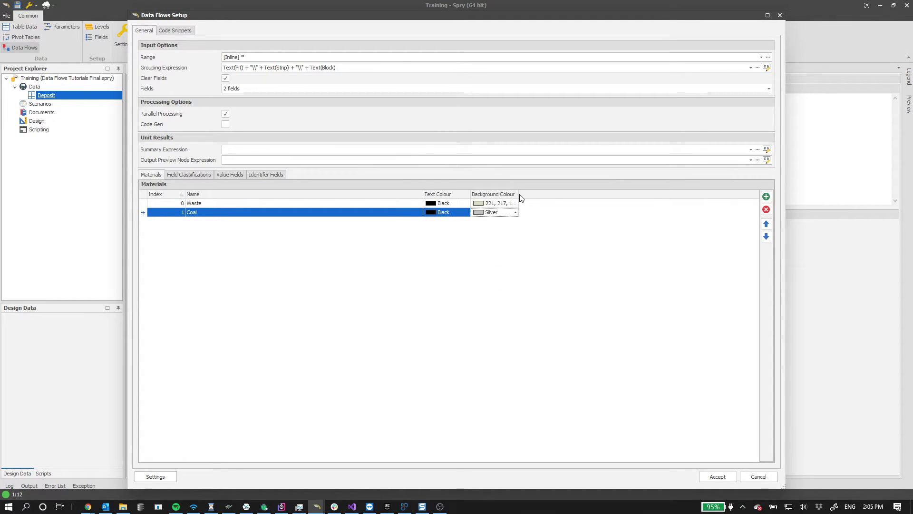
drag(518, 194, 520, 194)
click(207, 213)
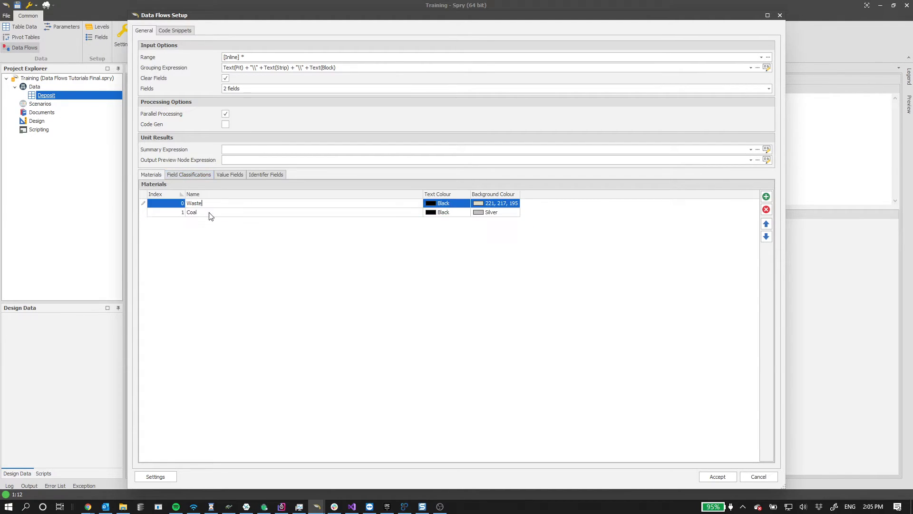
- Add two value fields named Size and Volume, and move Volume above Size
click(232, 174)
click(759, 197)
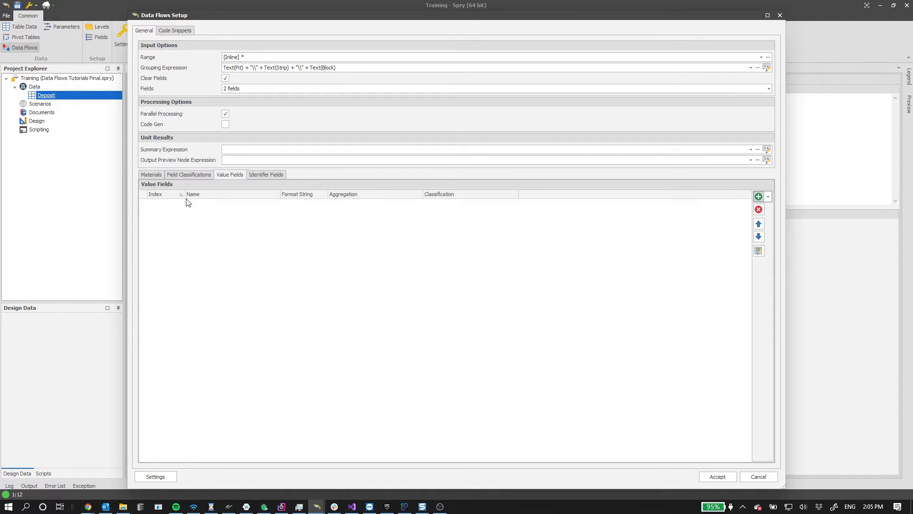
text(Size)
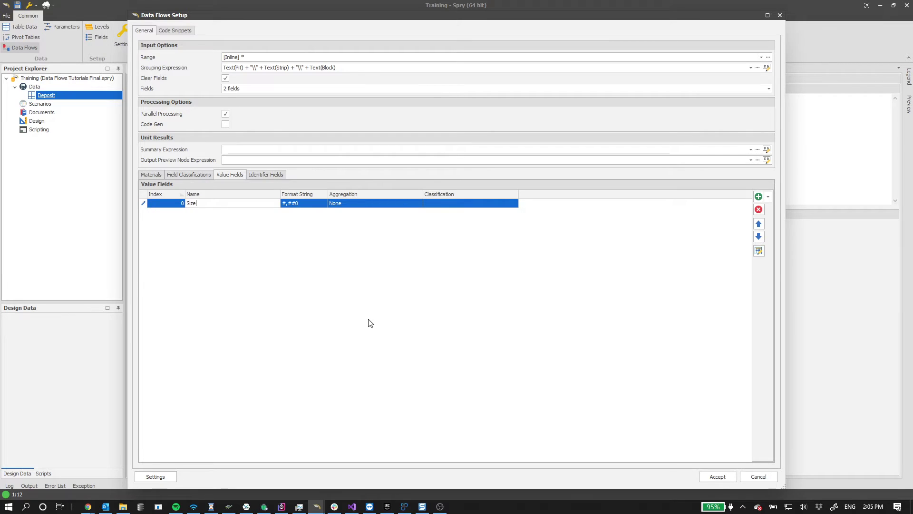
key(Return)
click(759, 196)
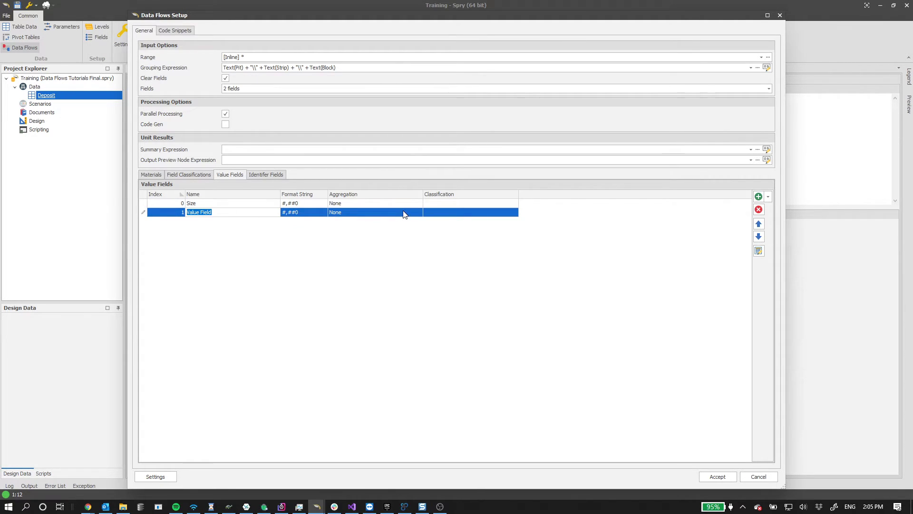
text(Volume)
click(759, 224)
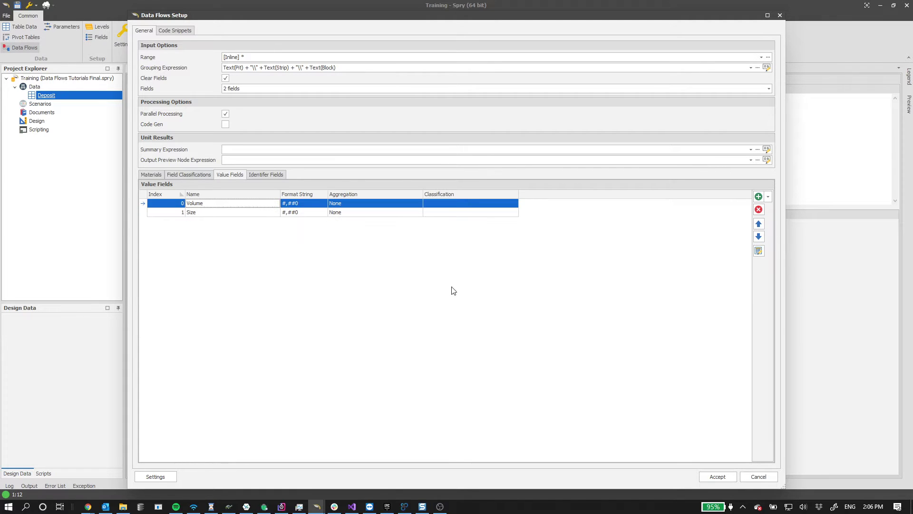
- Set the aggregation of both the Volume and Size value fields to Sum
drag(204, 19, 182, 24)
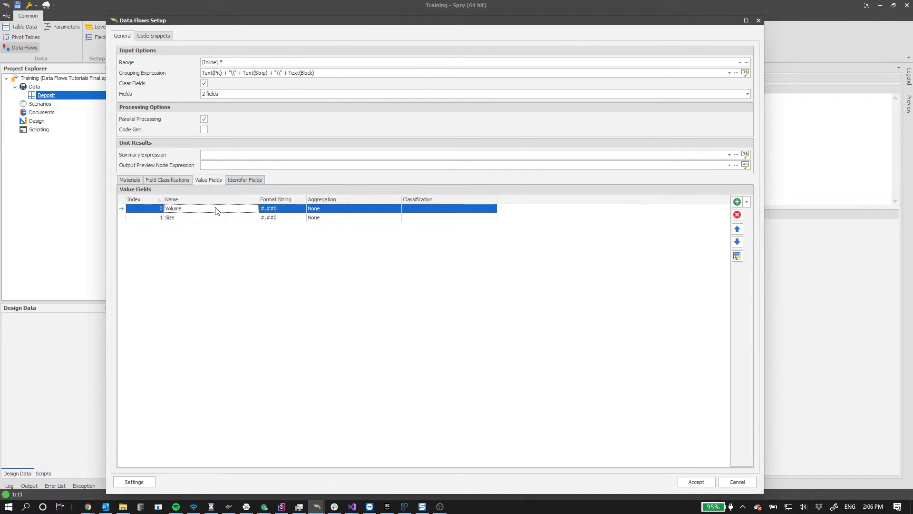
click(351, 208)
click(352, 220)
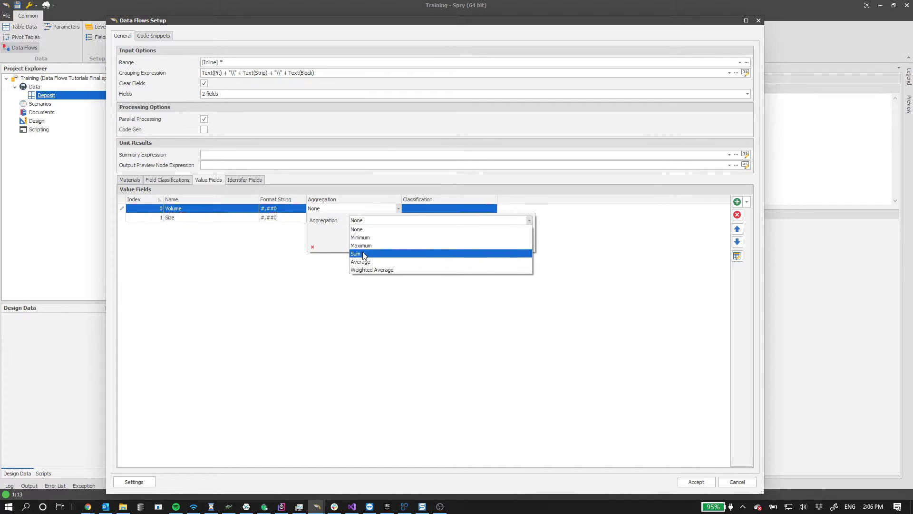
click(352, 256)
click(337, 220)
click(350, 220)
click(414, 229)
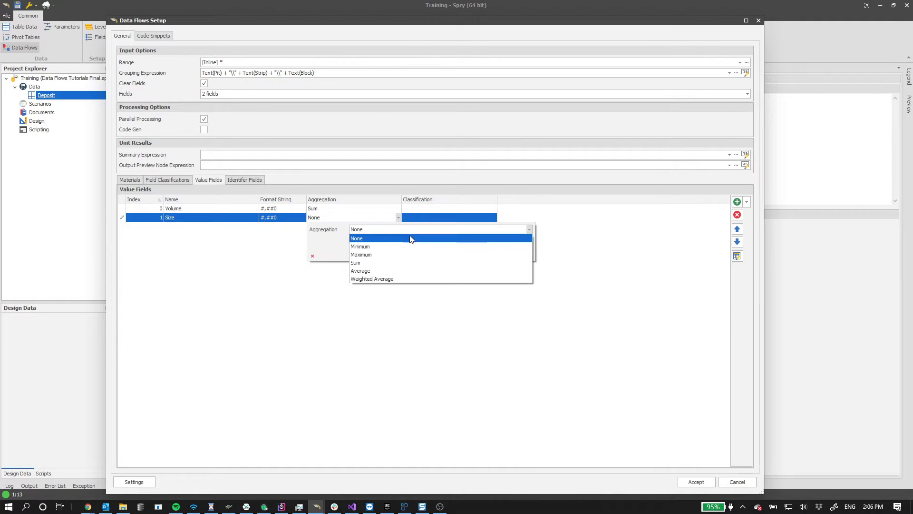
click(369, 262)
- Review the identifier fields, value fields and materials, and accept the data flows setup
click(240, 179)
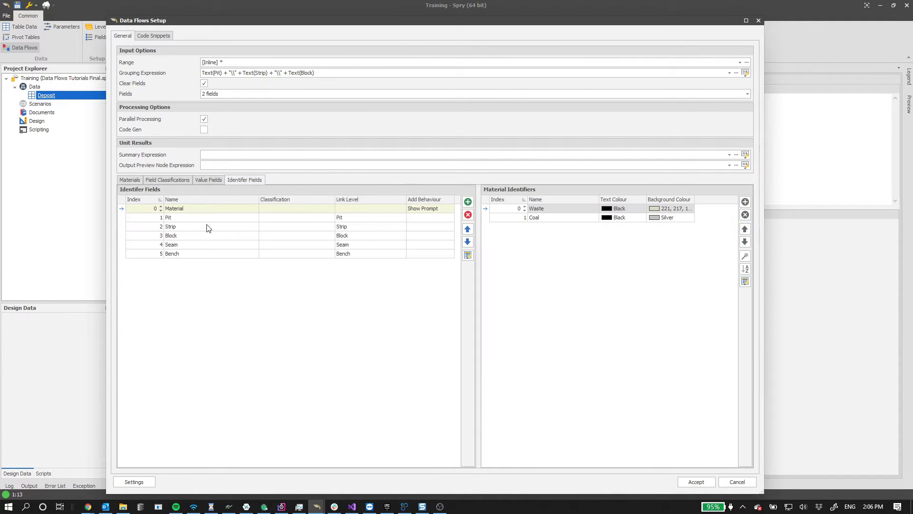
click(209, 179)
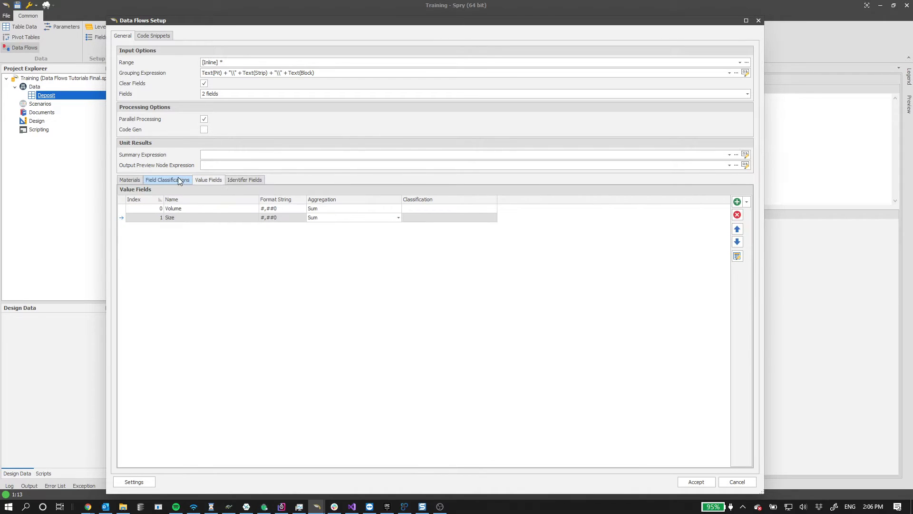
click(134, 180)
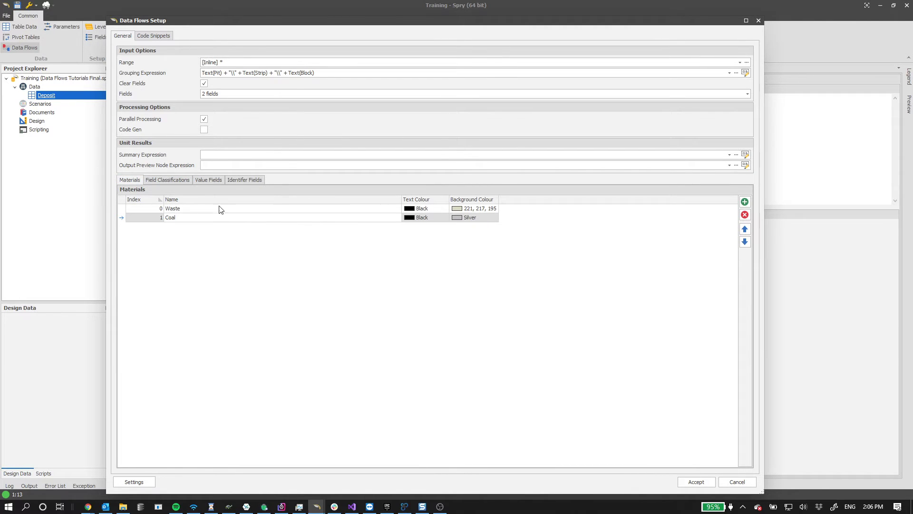
click(239, 180)
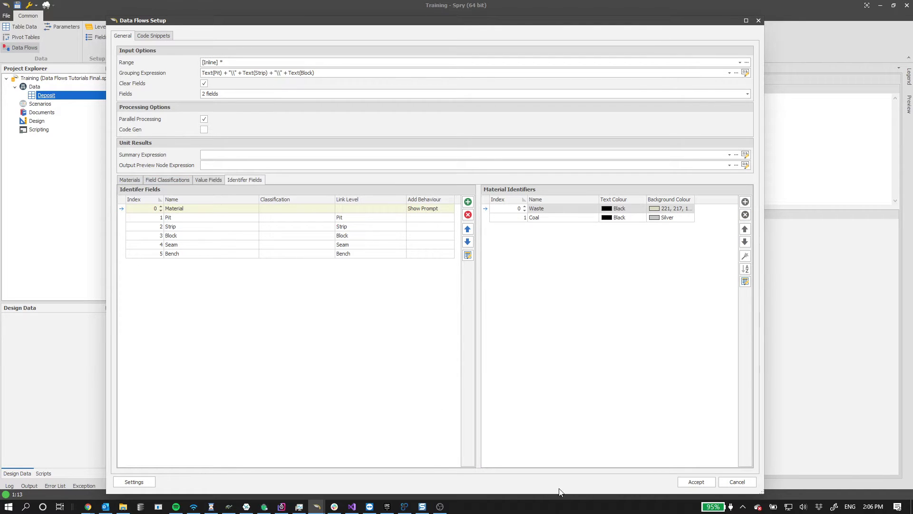
click(695, 482)
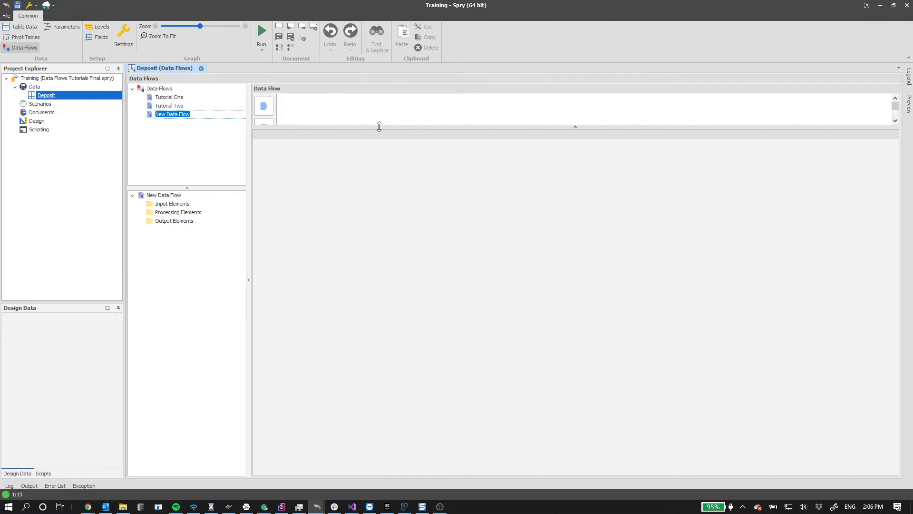
- Enlarge the data flow diagram area and name the new data flow "Tutorial Three"
drag(378, 127, 378, 196)
text(Tut)
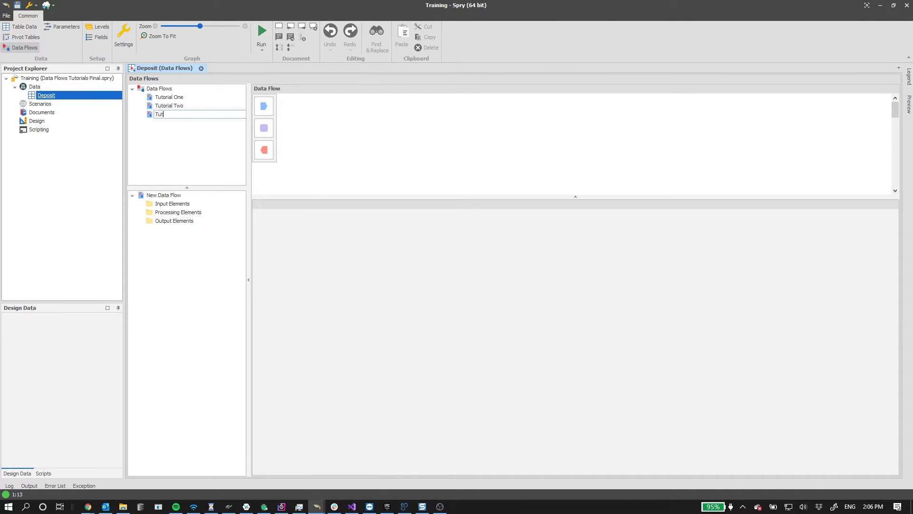
text(orial Three)
key(Return)
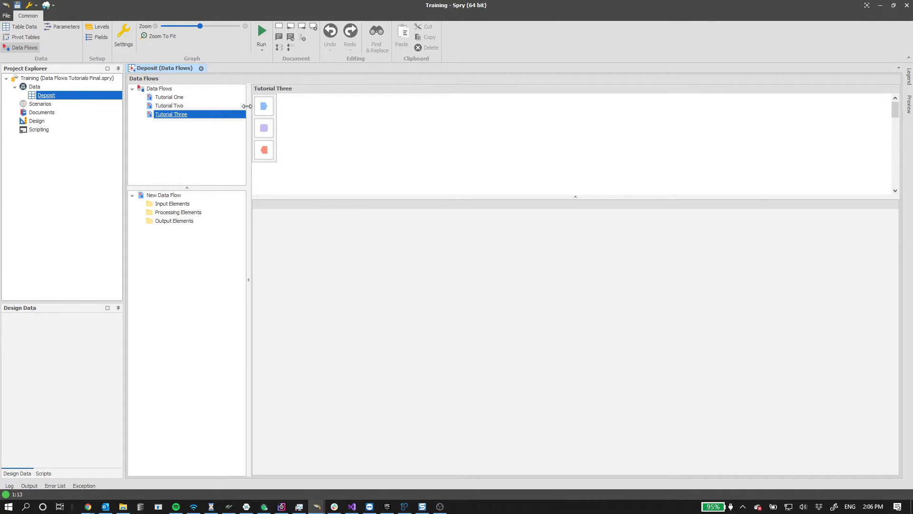
- Place Input, Process and Output elements in the Tutorial Three diagram and connect them in sequence
drag(264, 106, 351, 130)
drag(264, 128, 417, 133)
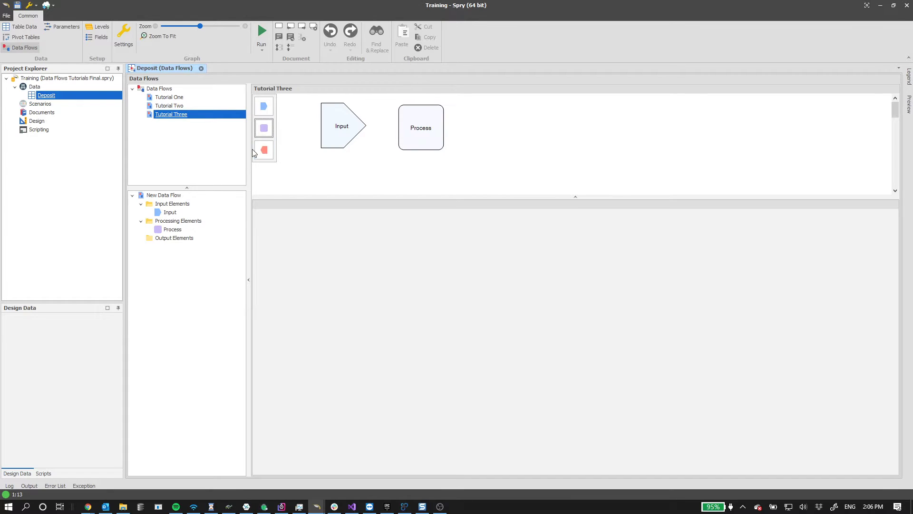
drag(265, 149, 532, 130)
drag(366, 126, 547, 138)
click(429, 131)
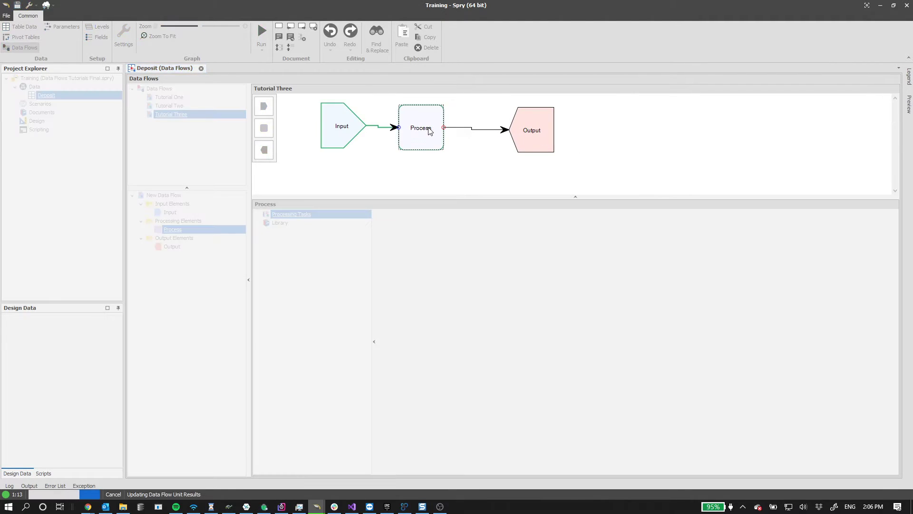
drag(429, 131, 423, 131)
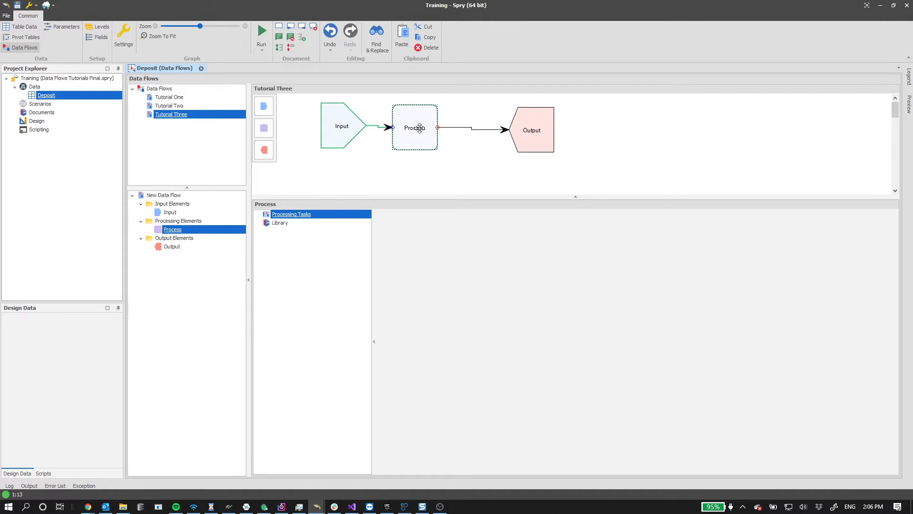
- Align the Input, Process and Output elements in one evenly spaced row in the Tutorial Three diagram
click(339, 132)
click(540, 132)
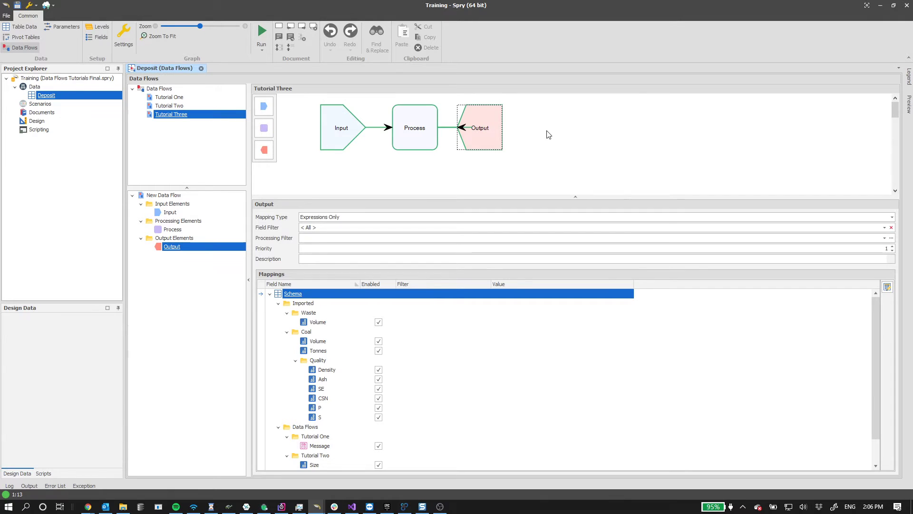
click(545, 132)
drag(489, 121, 484, 117)
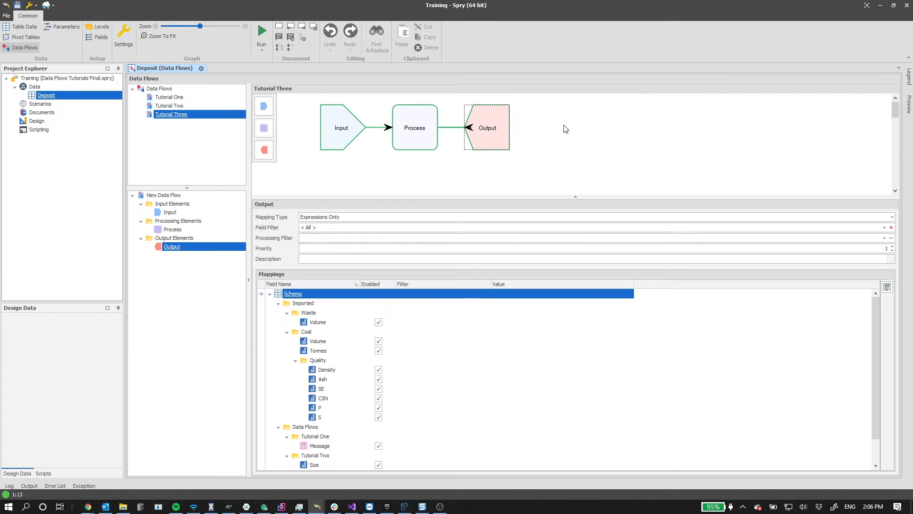
click(566, 129)
click(500, 121)
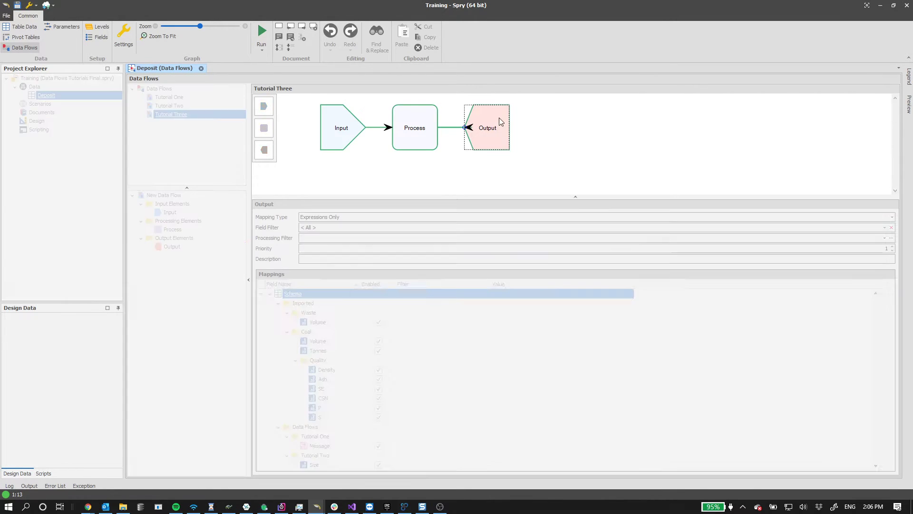
drag(500, 119, 505, 119)
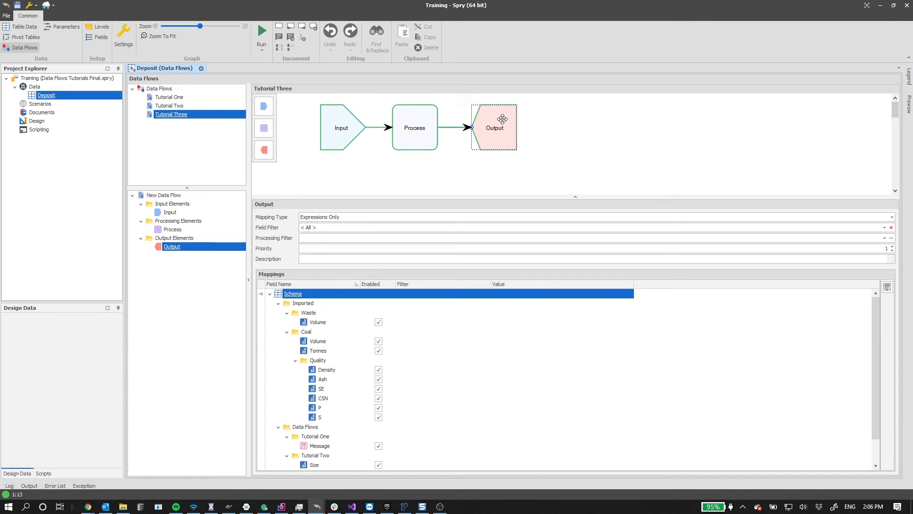
click(566, 129)
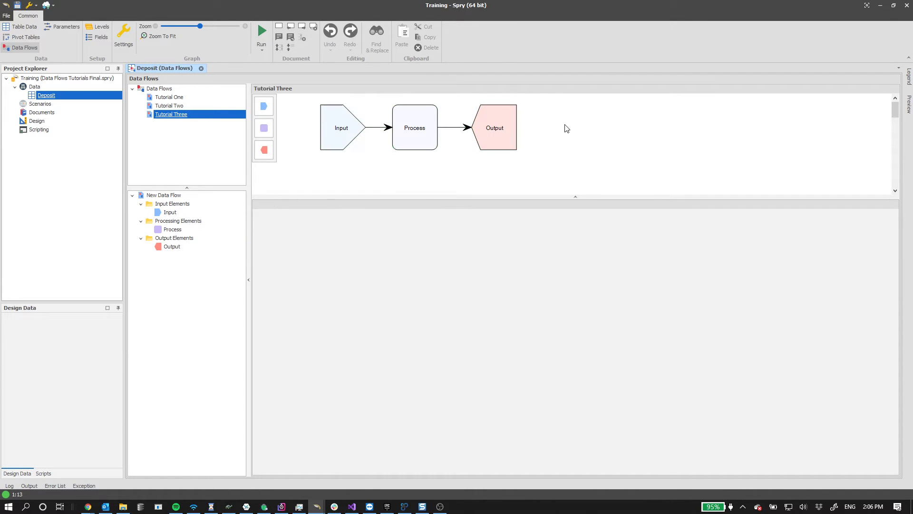
- Compare the Input element's mappings in Tutorial Three with those of the Input element in Tutorial One
click(349, 132)
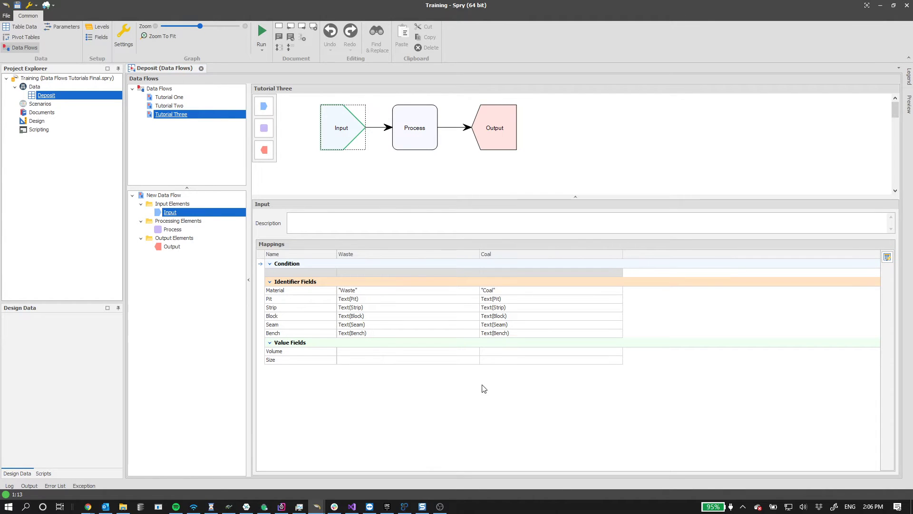
click(175, 98)
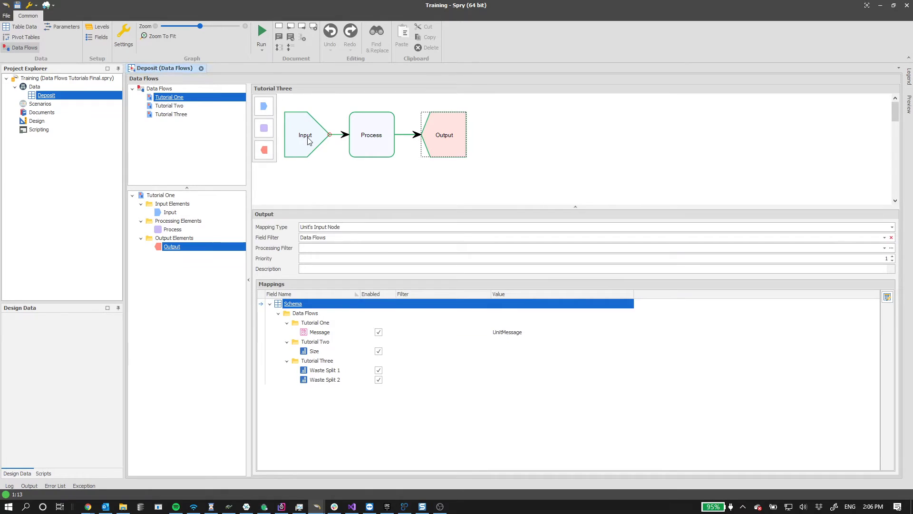
click(310, 139)
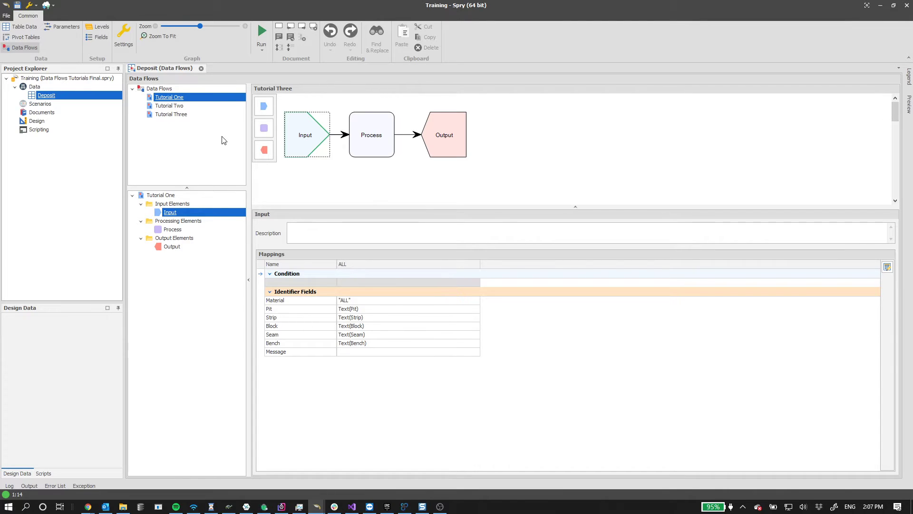
click(174, 116)
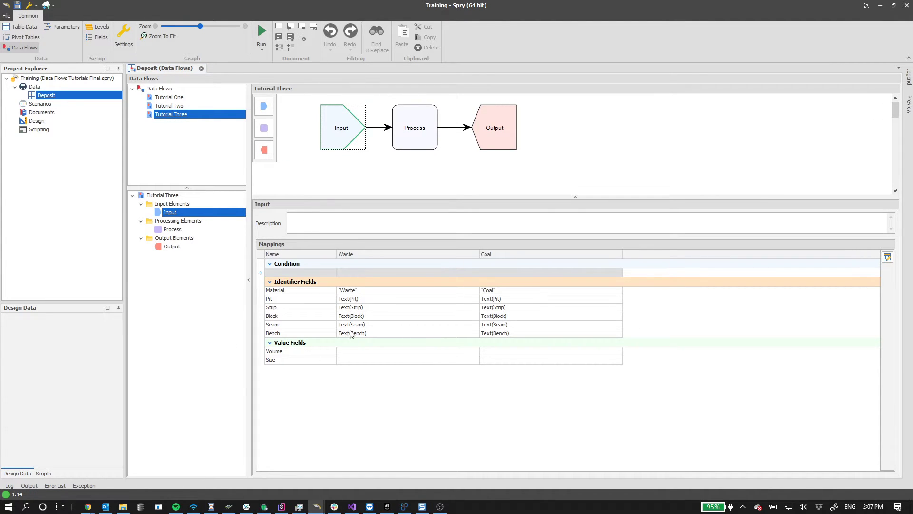
- Set the Waste condition of the Tutorial Three Input element to GetValue(ImportedWasteVolume)>0 and copy that expression
double_click(355, 272)
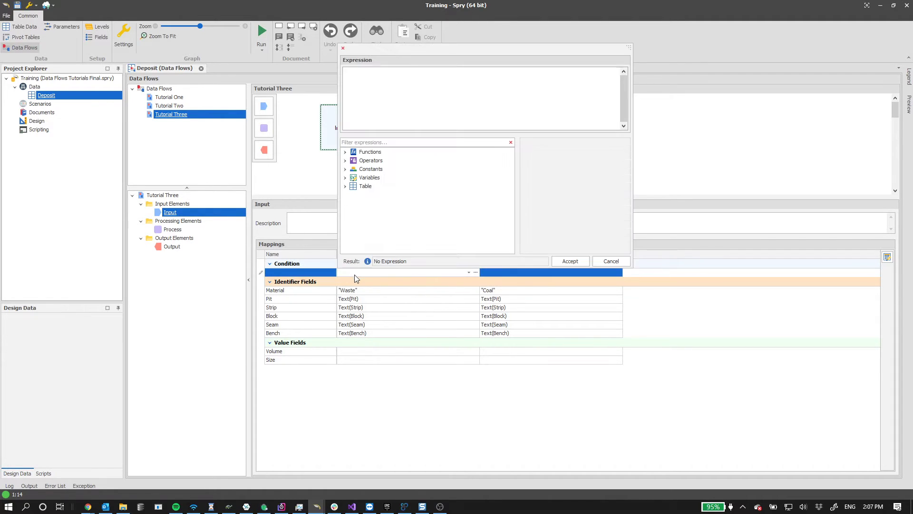
click(345, 186)
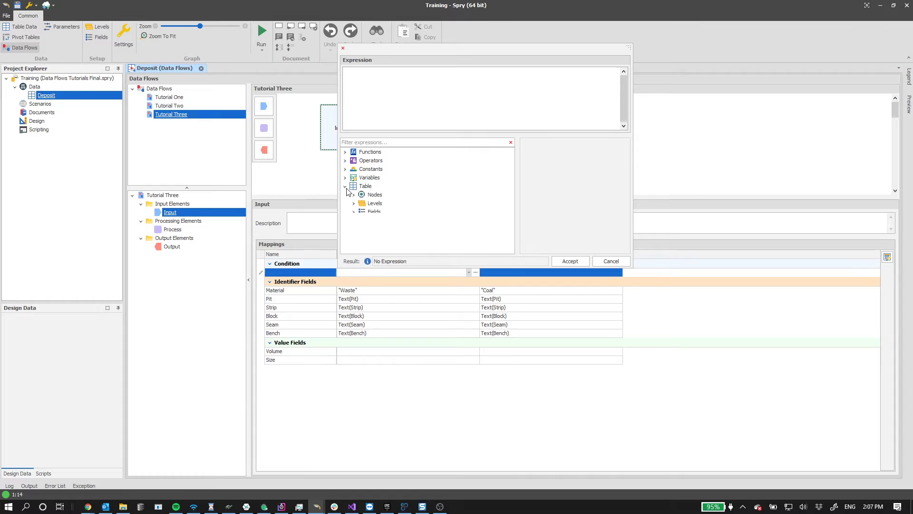
click(353, 211)
click(362, 220)
click(370, 229)
scroll(406, 241, down, 1)
click(401, 220)
click(537, 224)
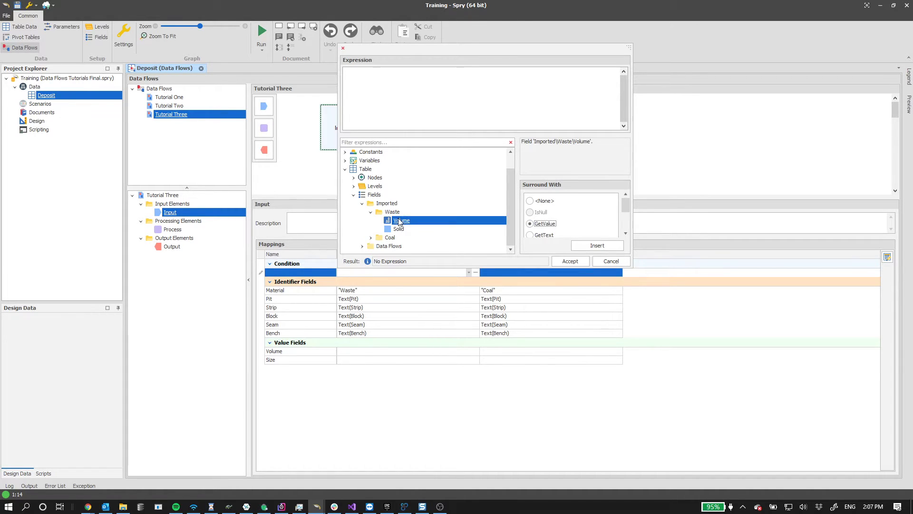
double_click(400, 222)
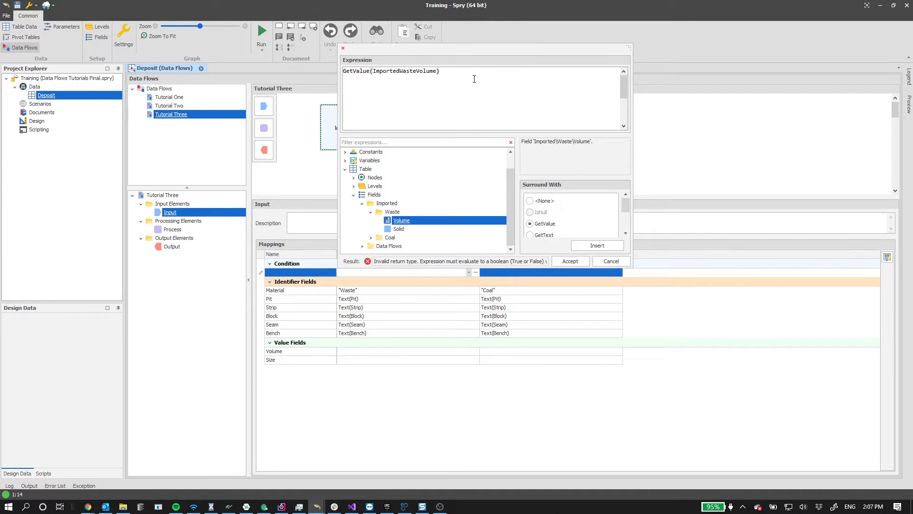
text(>0)
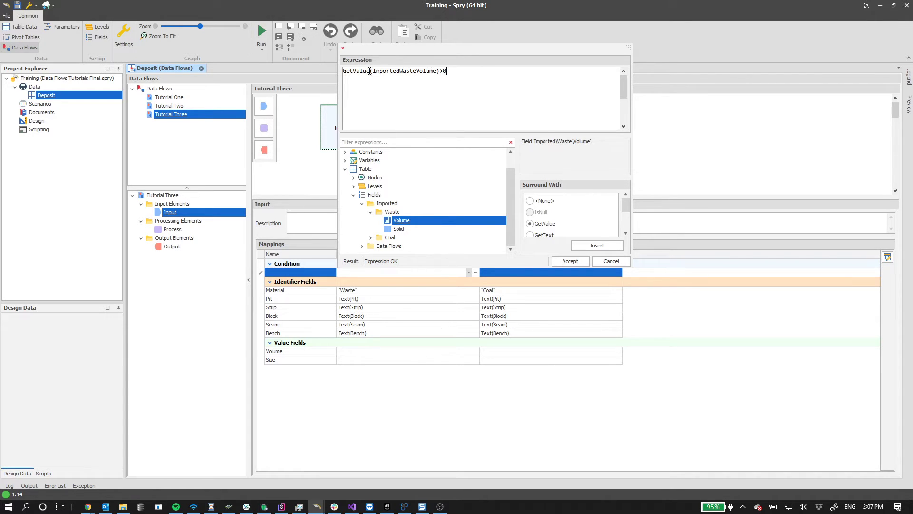
key(ctrl+a)
key(ctrl+c)
click(571, 261)
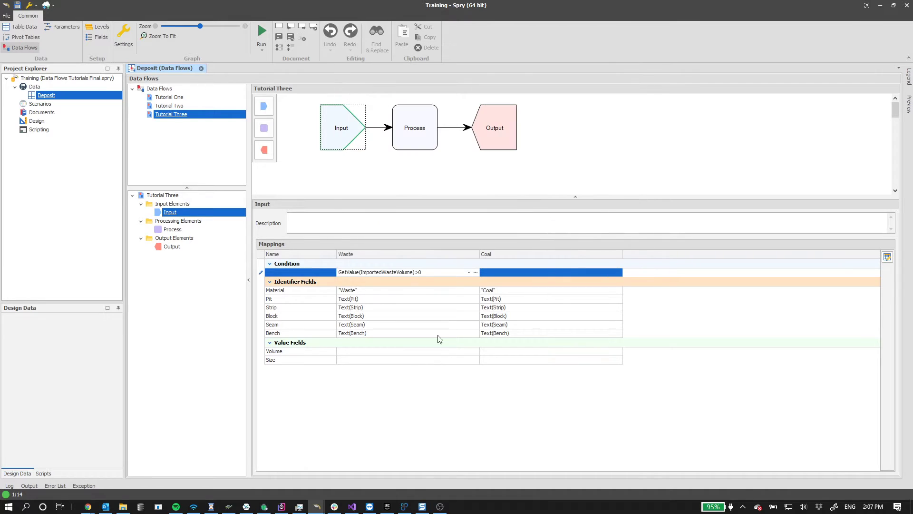
- Map the Waste Volume value field to GetValue(ImportedWasteVolume), reusing the copied condition without its comparison
double_click(404, 351)
key(ctrl+v)
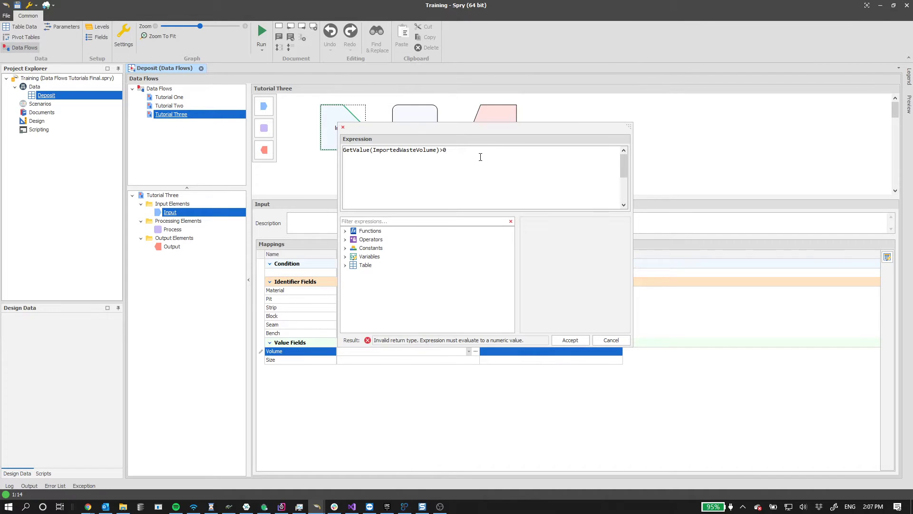
key(ctrl+a)
click(497, 188)
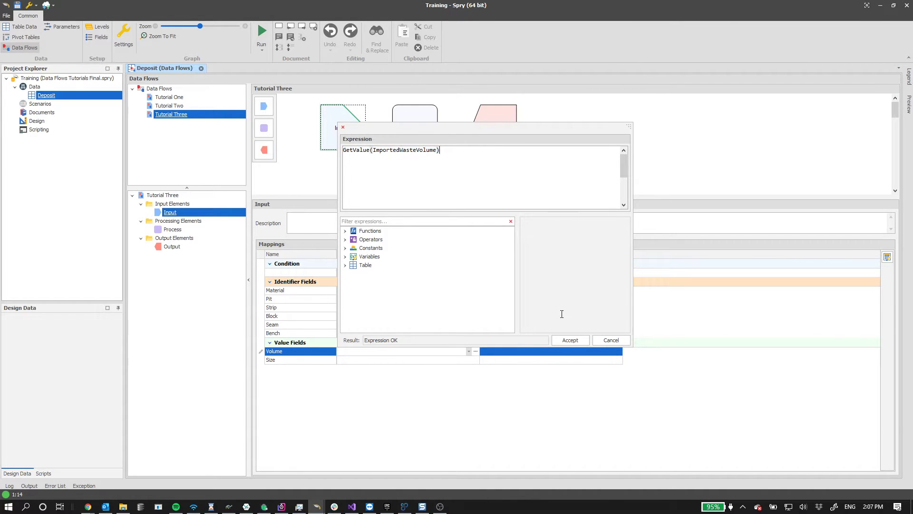
click(572, 341)
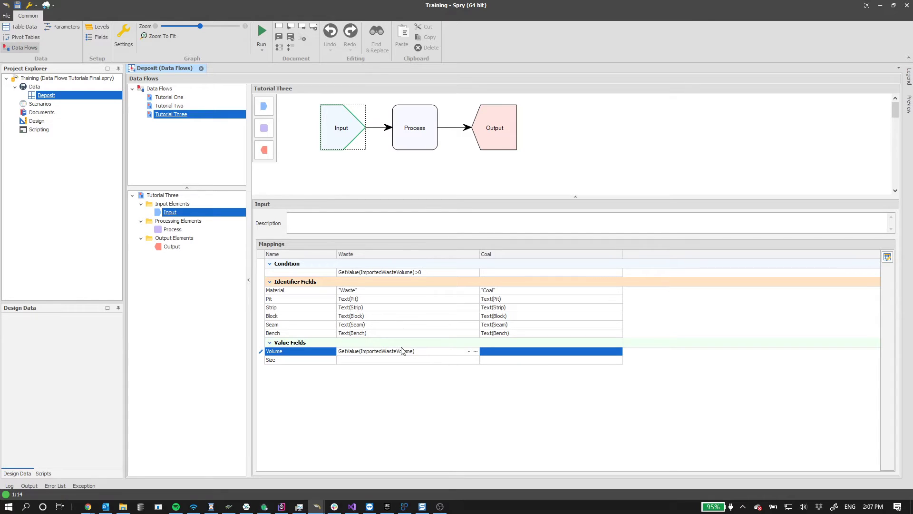
- Set the Coal condition of the Input element to GetValue(ImportedCoalVolume)>0
double_click(527, 273)
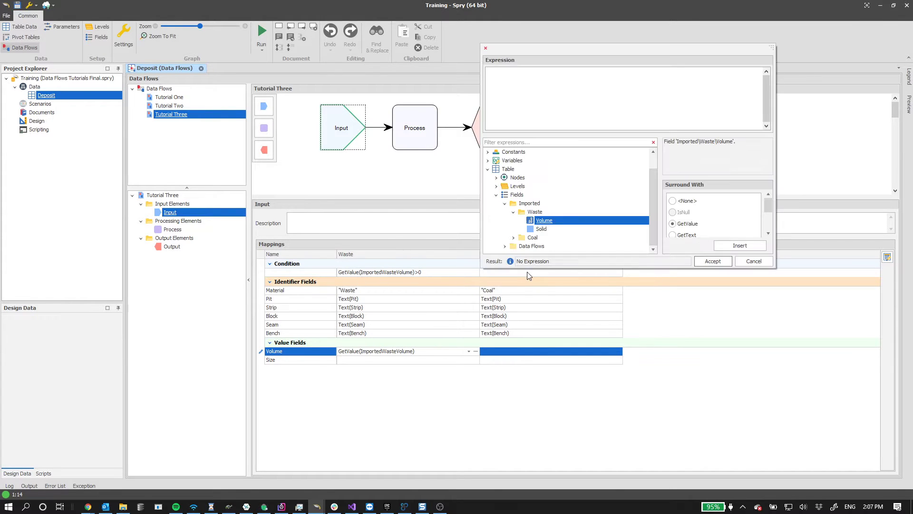
click(514, 238)
double_click(552, 246)
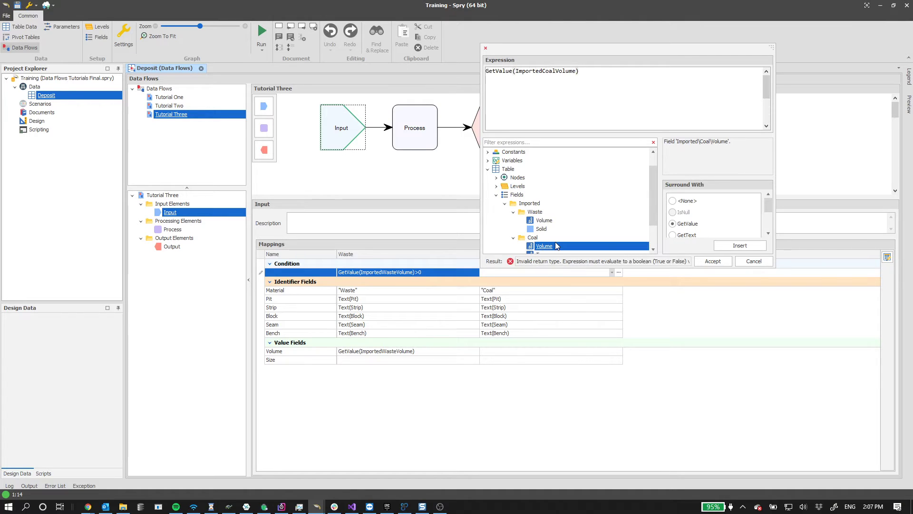
text(>0)
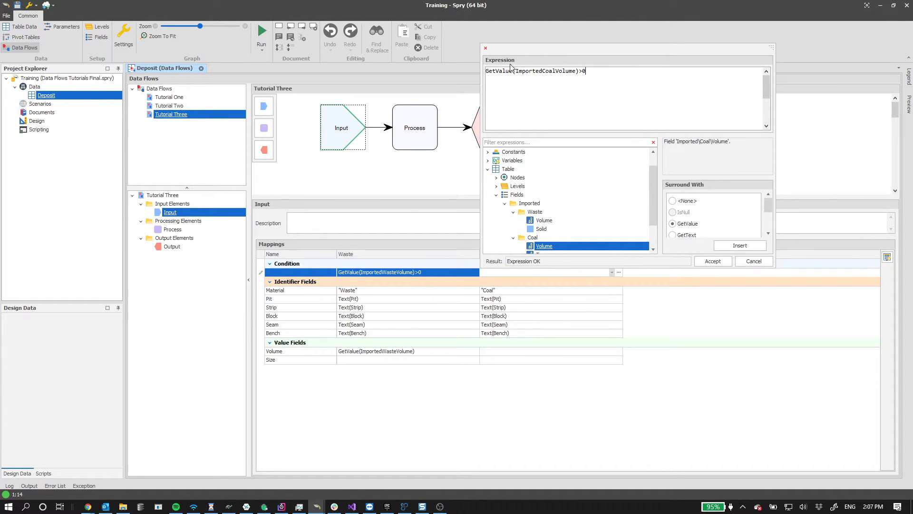
key(Return)
- Map the Coal Volume value field to the imported coal volume with GetValue(ImportedCoalVolume)
double_click(505, 351)
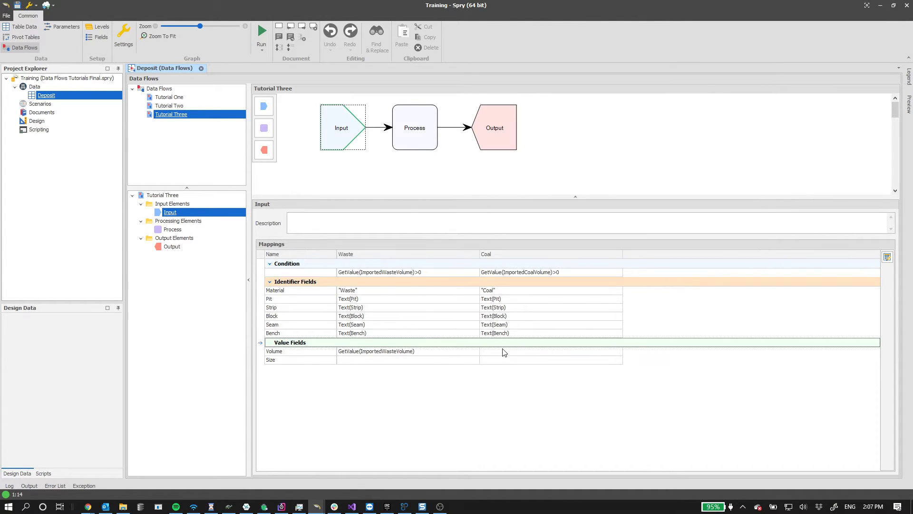
click(488, 265)
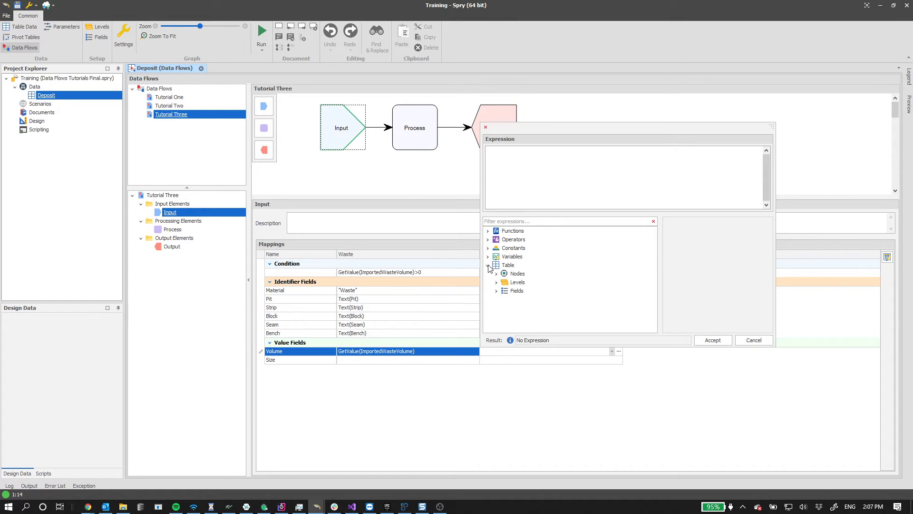
click(496, 291)
click(513, 316)
click(514, 308)
scroll(518, 314, down, 2)
click(544, 265)
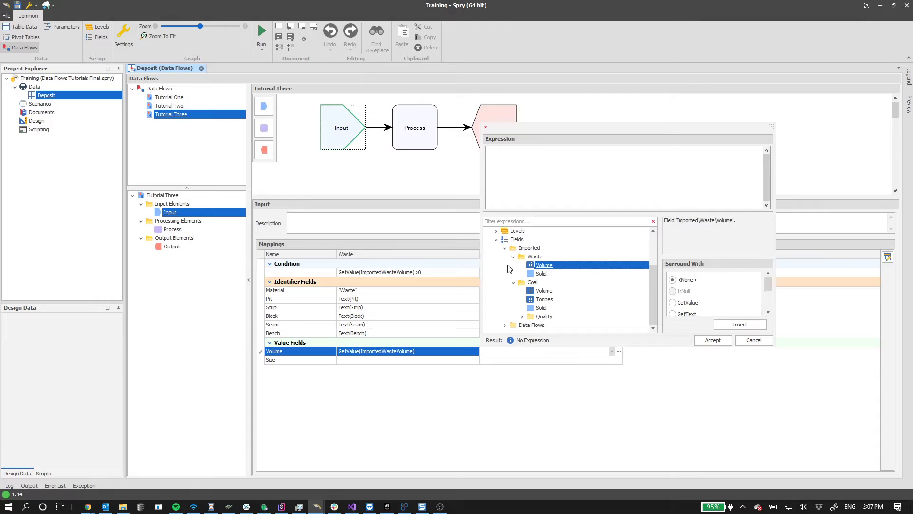
click(544, 291)
click(673, 303)
double_click(569, 291)
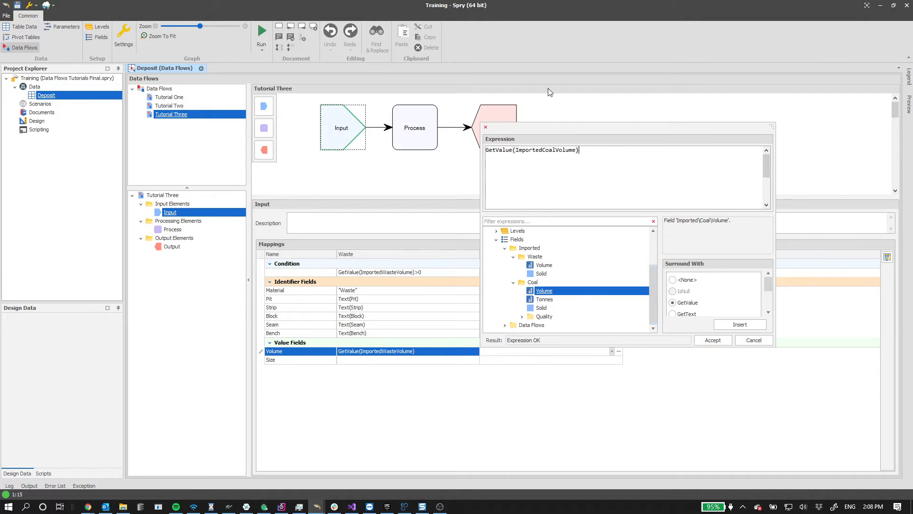
click(519, 429)
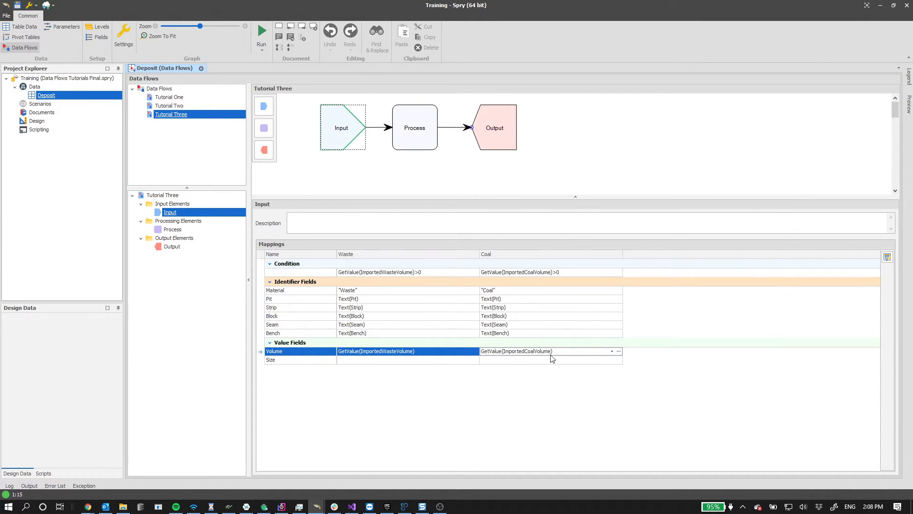
- Map the Size value field of both Waste and Coal to GetValue(DataFlowsTutorialTwoSize)
double_click(385, 361)
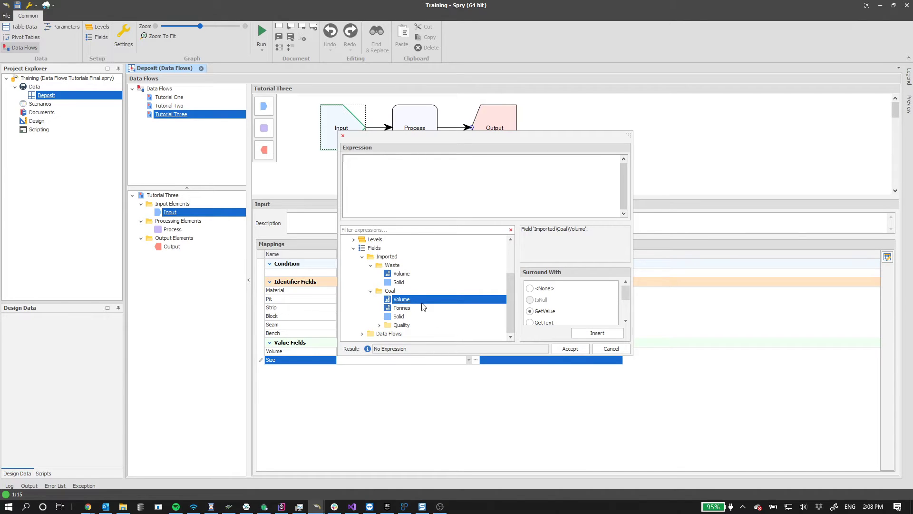
click(363, 334)
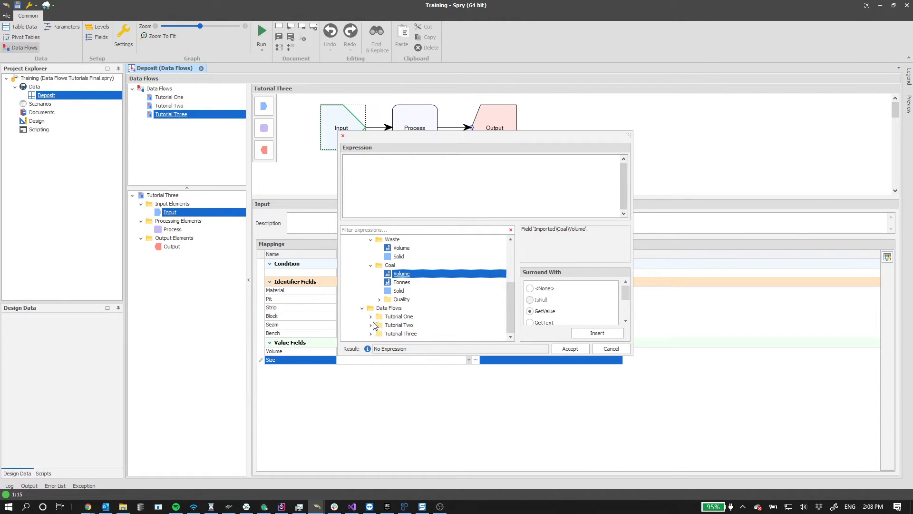
click(371, 325)
click(401, 325)
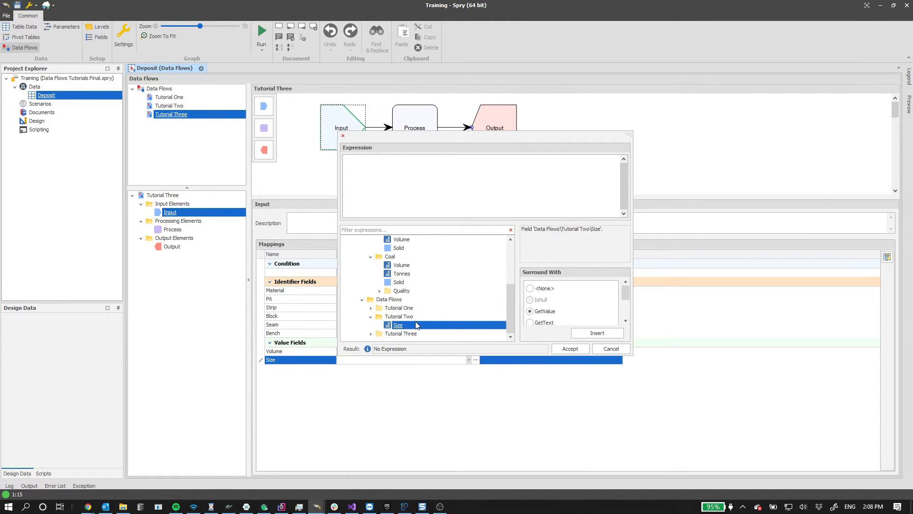
double_click(411, 326)
click(484, 411)
double_click(513, 362)
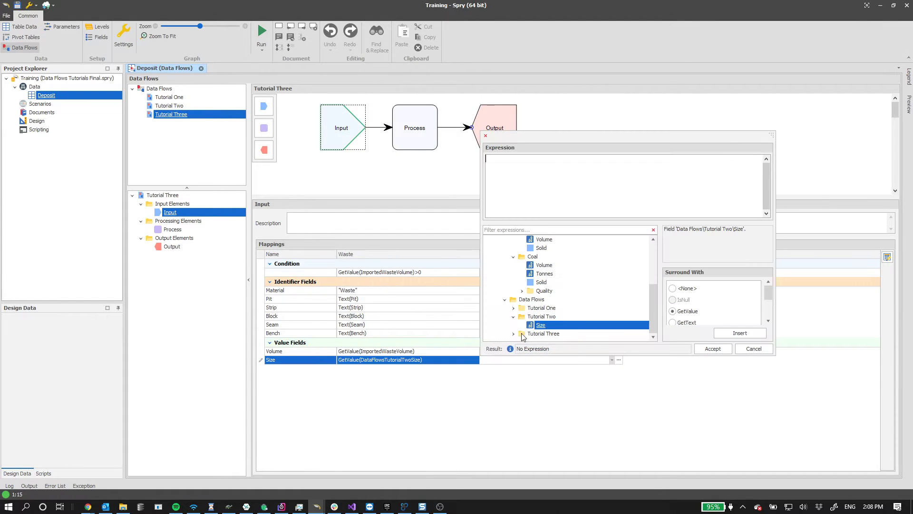
double_click(547, 327)
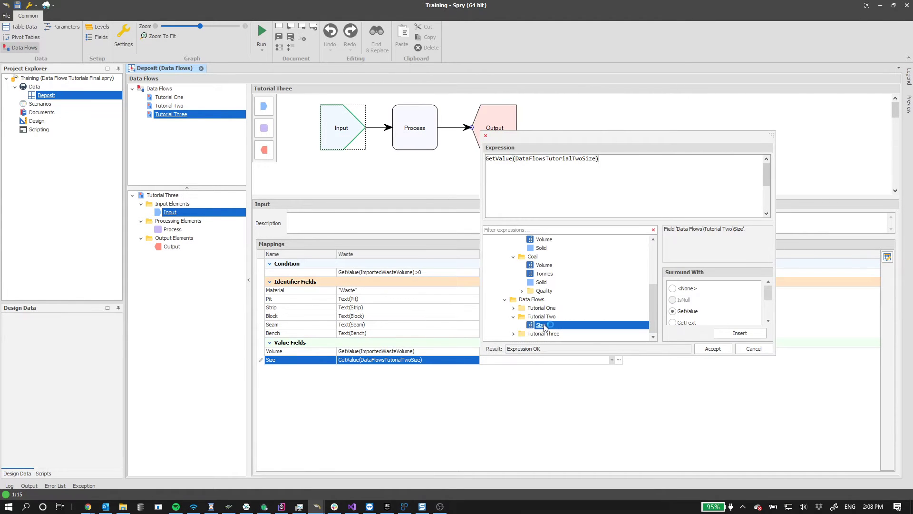
click(533, 402)
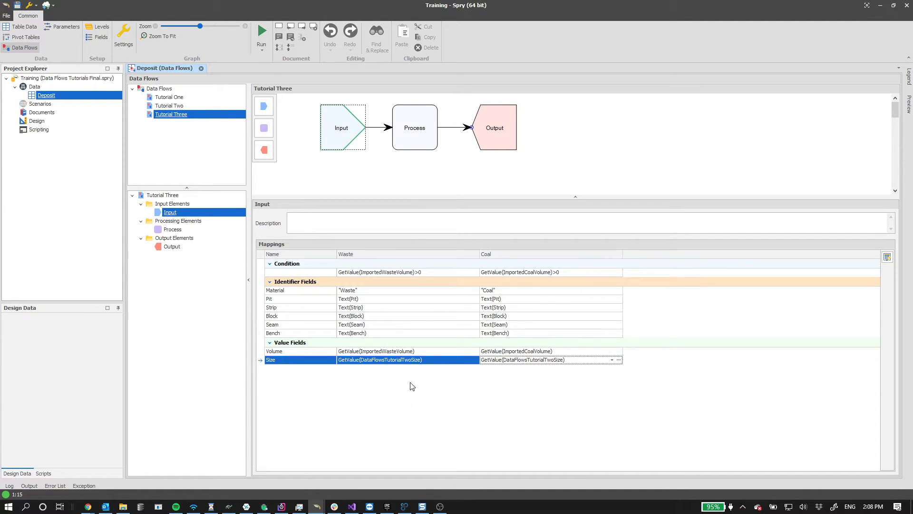
- Create a new processing group with a new code snippet task under the Process element's processing tasks
click(407, 135)
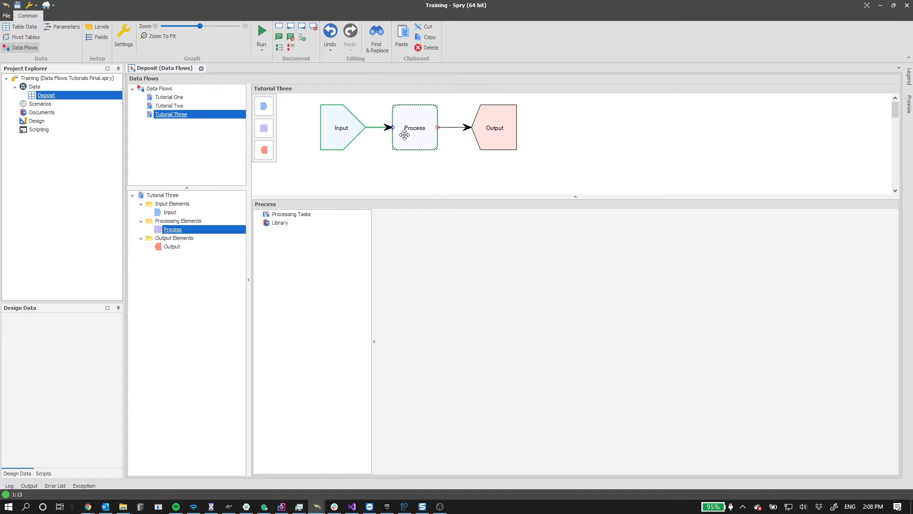
click(322, 214)
right_click(333, 215)
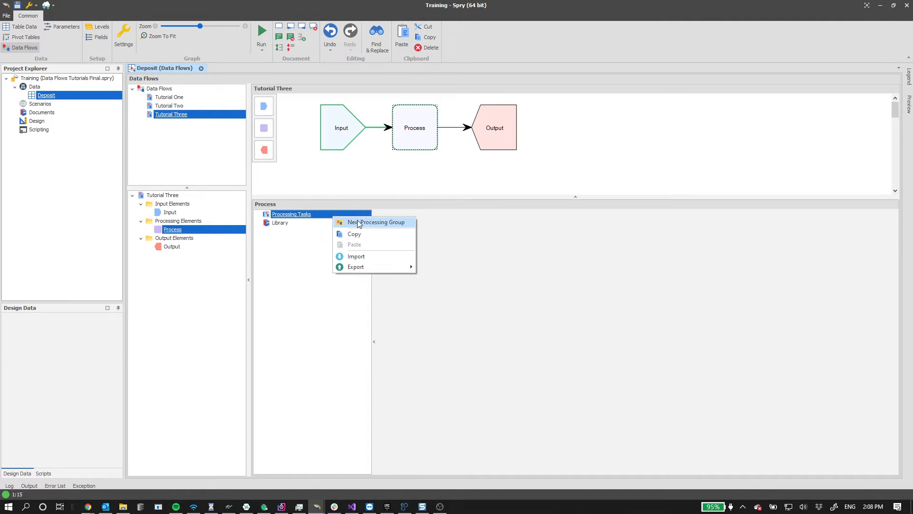
click(358, 220)
right_click(302, 225)
mouse_move(321, 233)
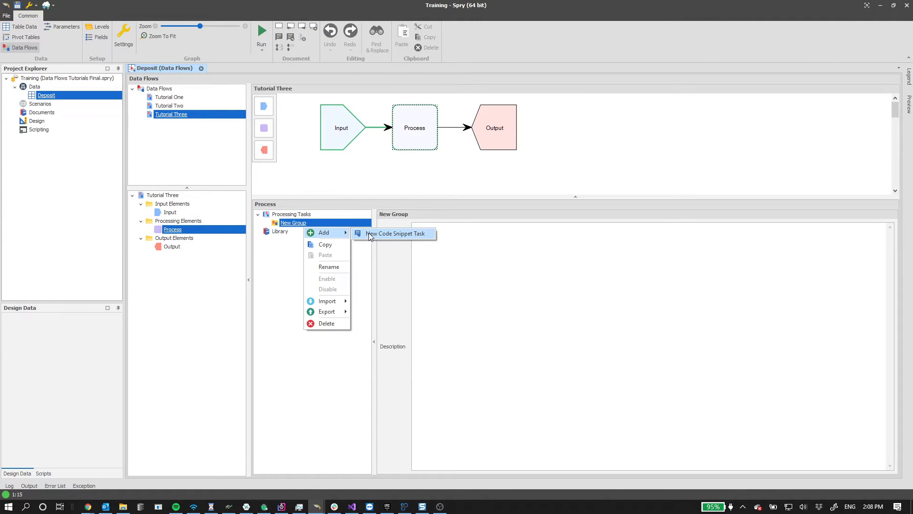
click(415, 233)
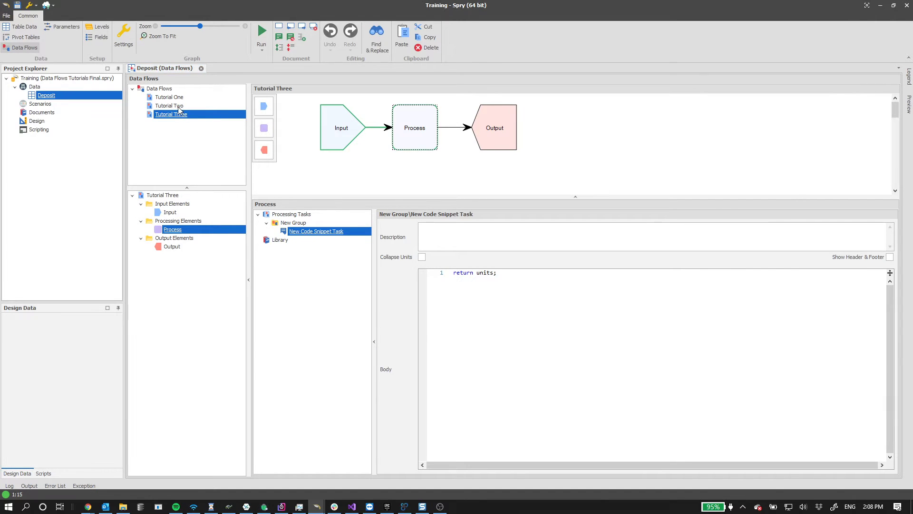
- Copy the whole Determine Size code from Tutorial Two and replace the new Tutorial Three snippet's body with it
click(178, 105)
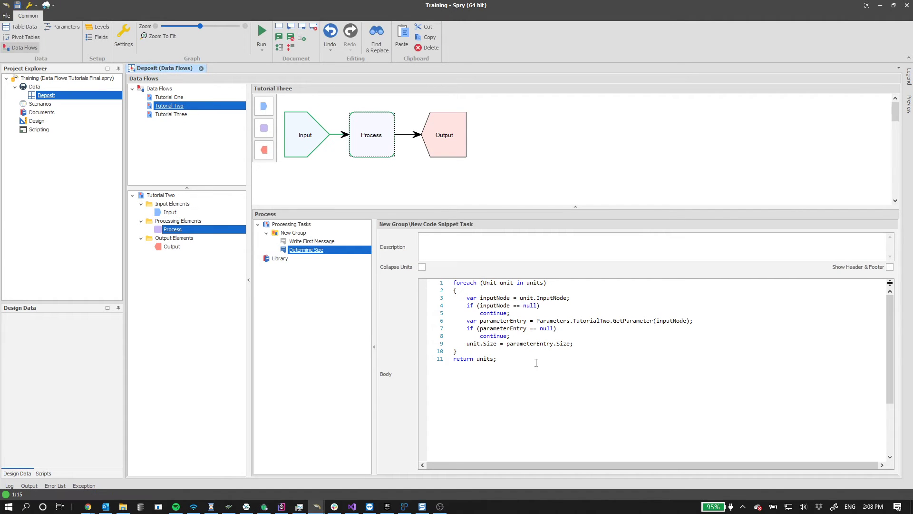
drag(536, 362, 418, 259)
key(ctrl+c)
click(182, 114)
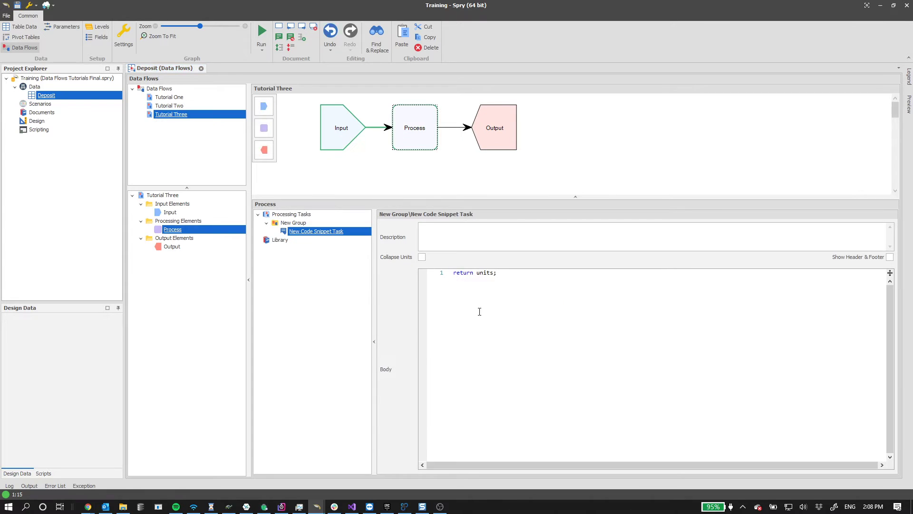
click(486, 281)
key(ctrl+a)
key(ctrl+v)
click(542, 299)
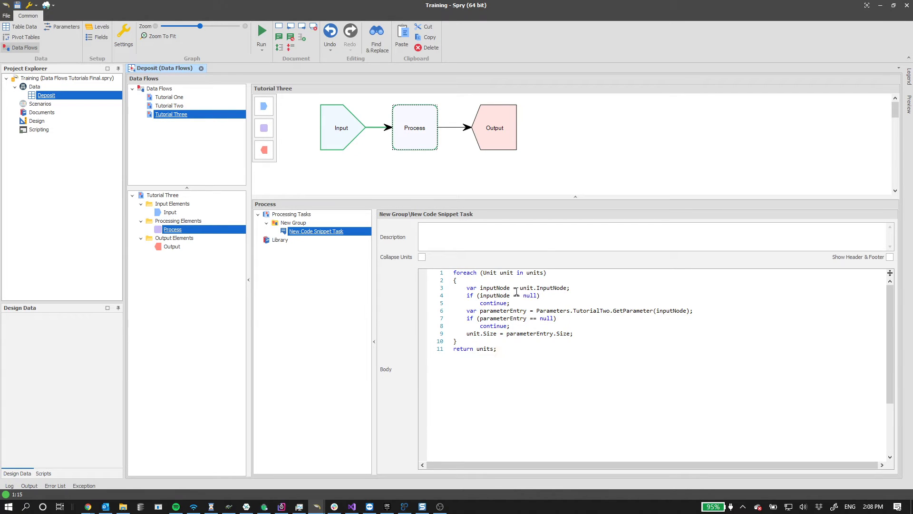
- Change the parameter lookup in the pasted code from TutorialTwo to Parameters.TutorialThree.GetParameter(inputNode)
double_click(585, 312)
drag(573, 311, 719, 311)
drag(641, 315, 588, 314)
key(BackSpace)
key(ctrl+space)
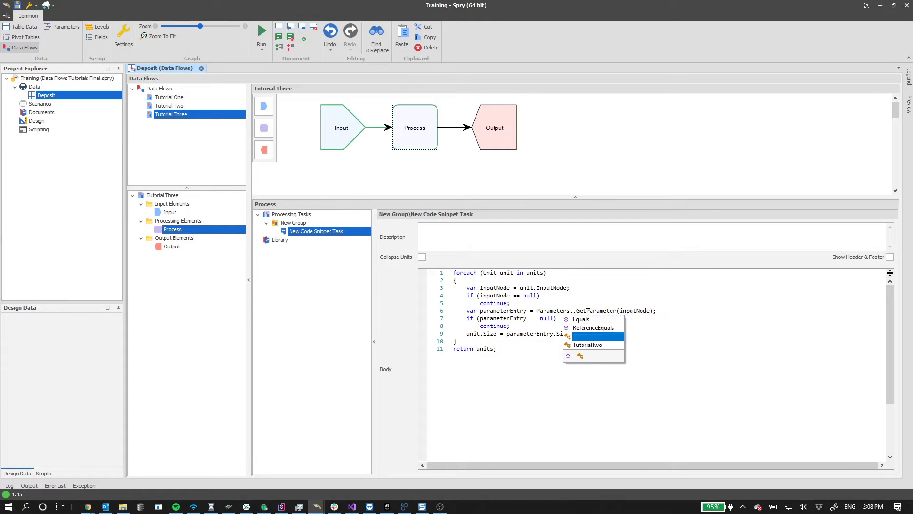
key(Return)
double_click(601, 311)
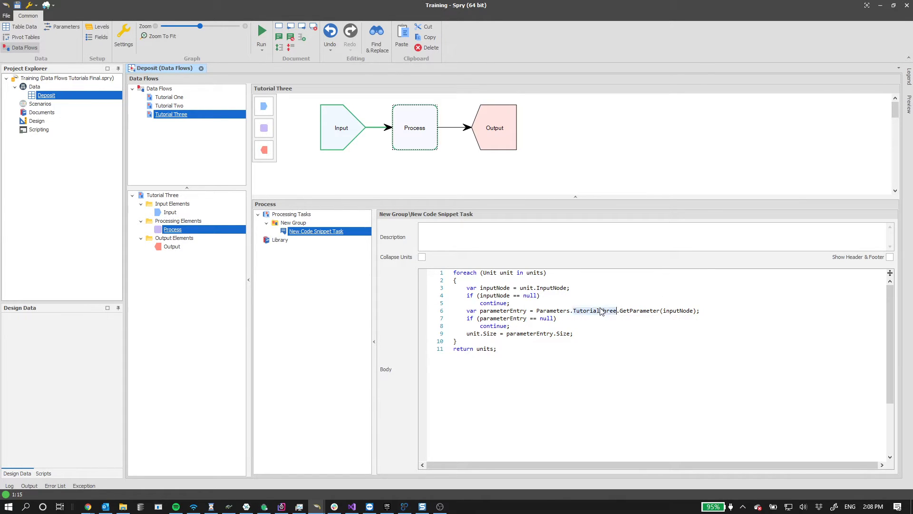
click(685, 311)
- Change the value assigned to unit.Size at the end of the loop to parameterEntry.Attribute
double_click(529, 334)
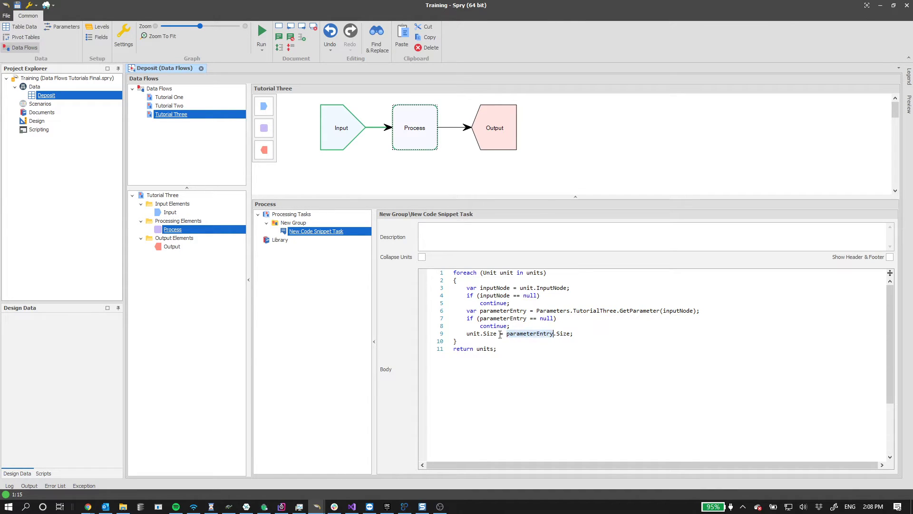
double_click(564, 334)
key(BackSpace)
key(ctrl+space)
key(Right)
text(.)
key(Return)
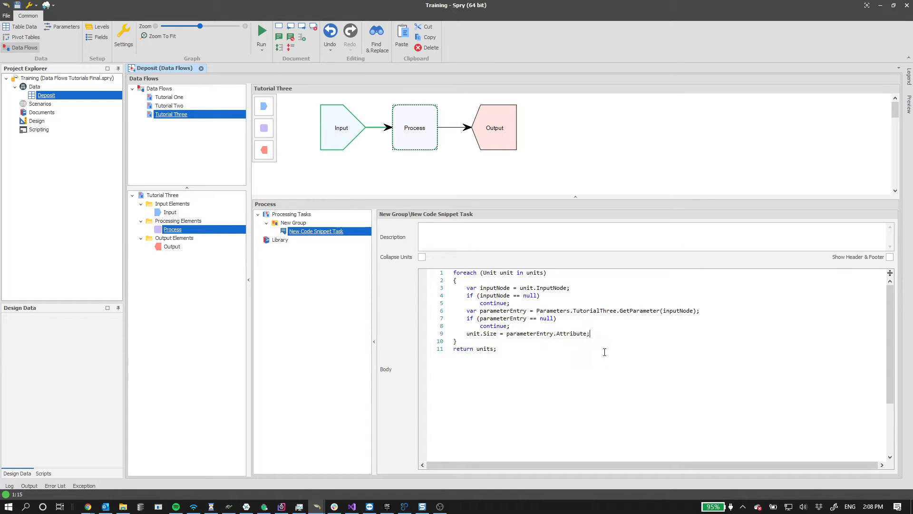
- Rename the attribute of the Tutorial Three parameter to Split Size in its parameter setup
click(60, 27)
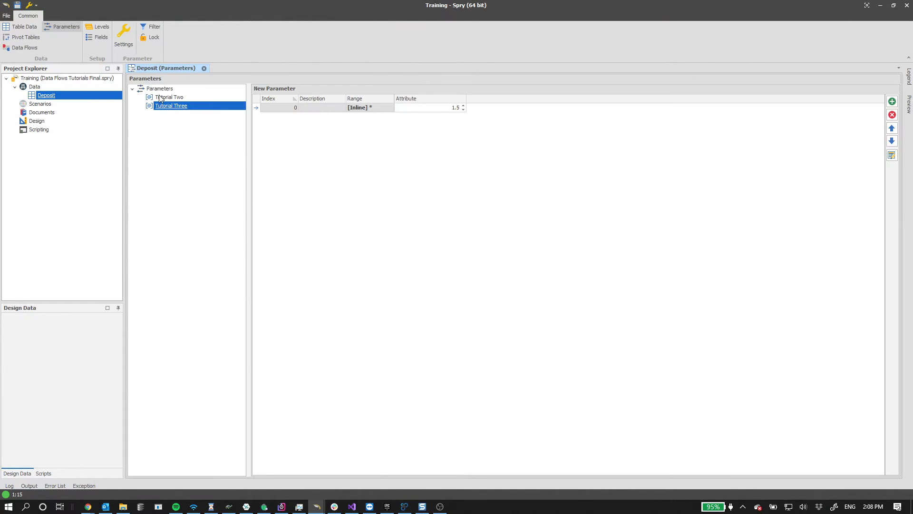
right_click(186, 108)
click(223, 111)
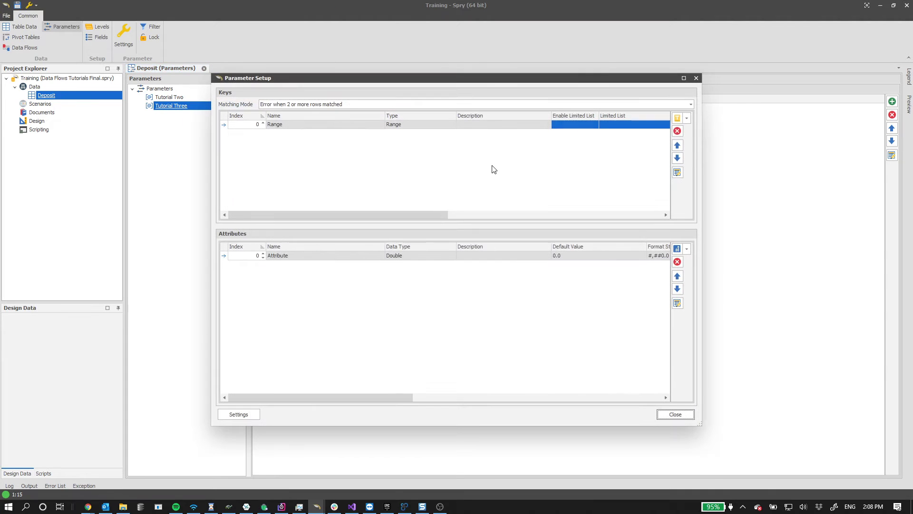
double_click(341, 257)
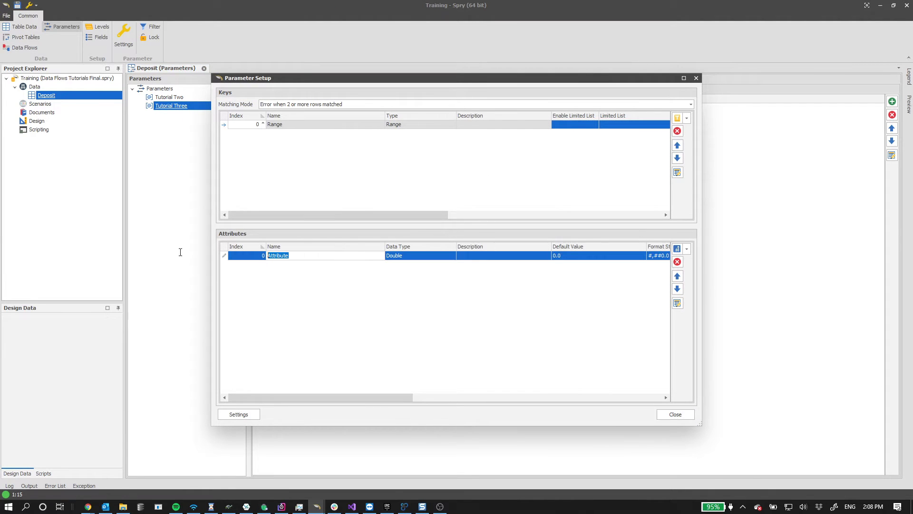
text(Split Size)
click(668, 418)
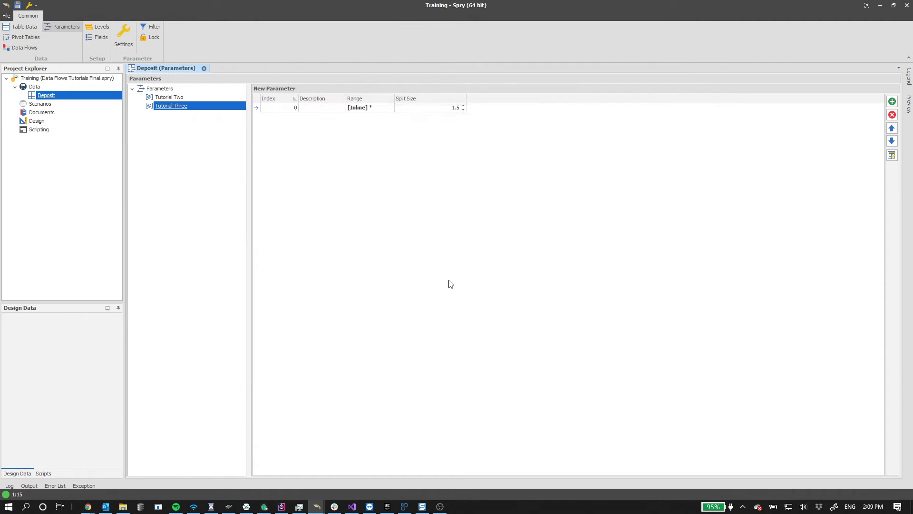
- Rewrite the last statement of the Tutorial Three snippet's loop as var splitSize = parameterEntry.SplitSize;
click(24, 48)
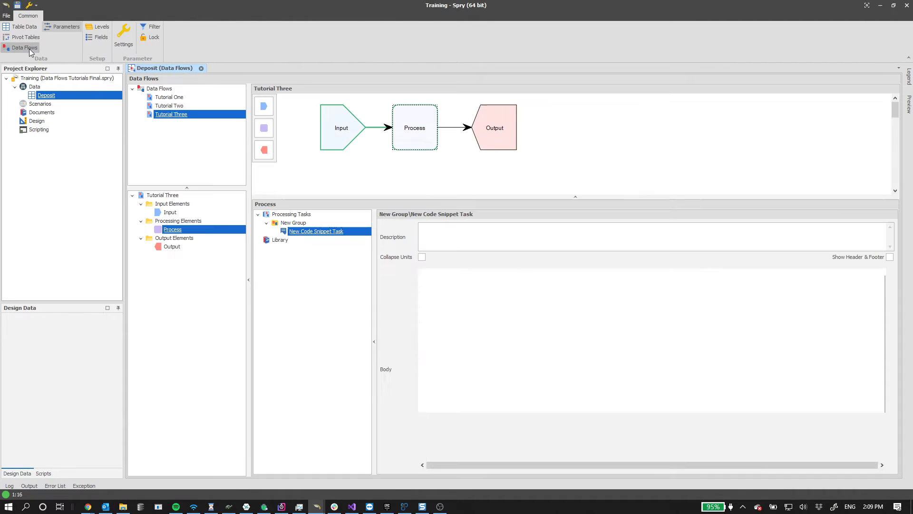
double_click(581, 334)
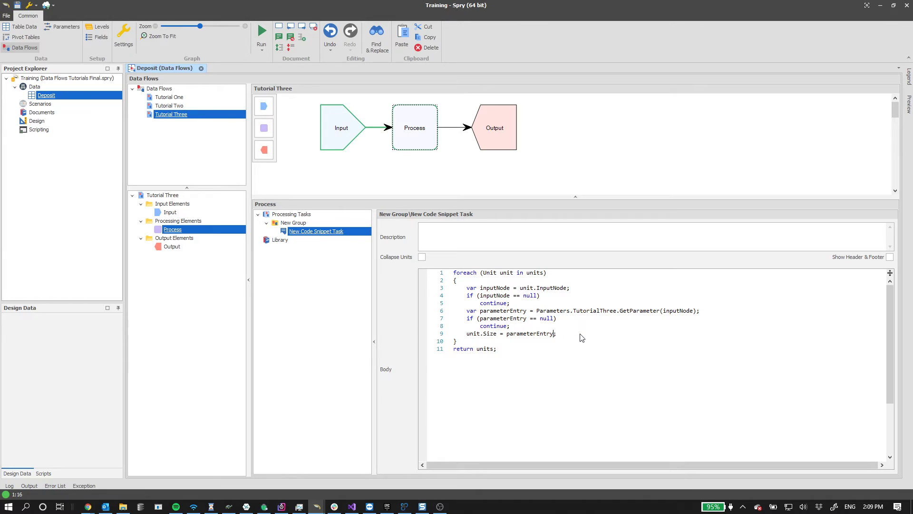
text(Sp)
key(Return)
double_click(541, 333)
click(480, 334)
drag(467, 334, 498, 333)
text(var splitSize)
- Examine the materials, volumes and sizes of the Input units for group Alpha\S1\B1 in the data flow preview
mouse_move(906, 105)
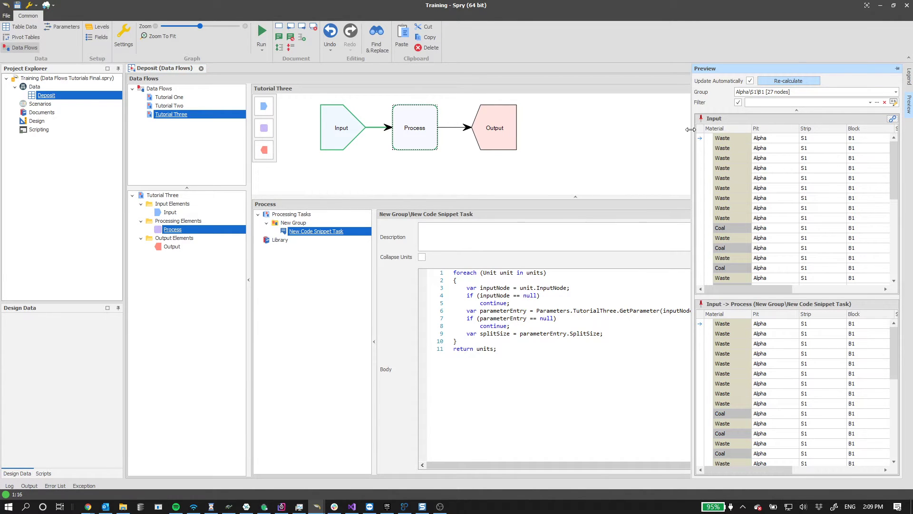
drag(690, 129, 585, 131)
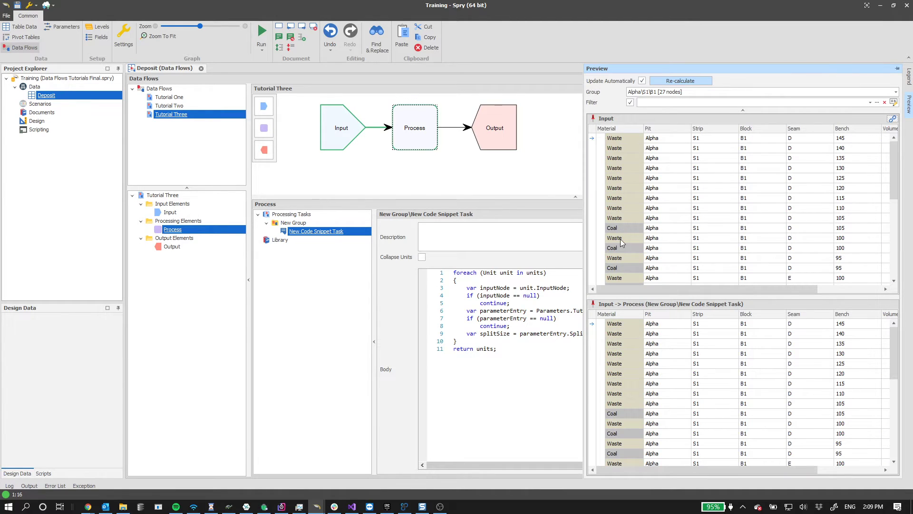
scroll(634, 221, down, 4)
scroll(644, 245, up, 4)
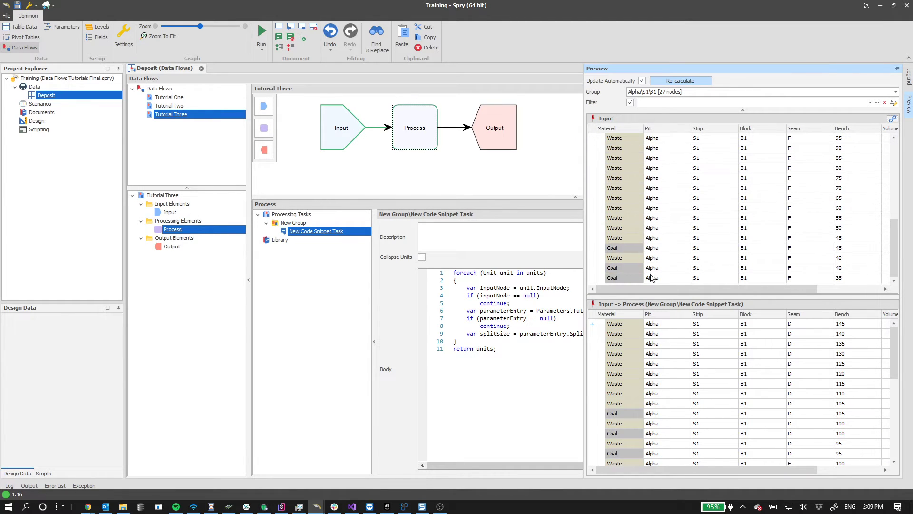
click(665, 94)
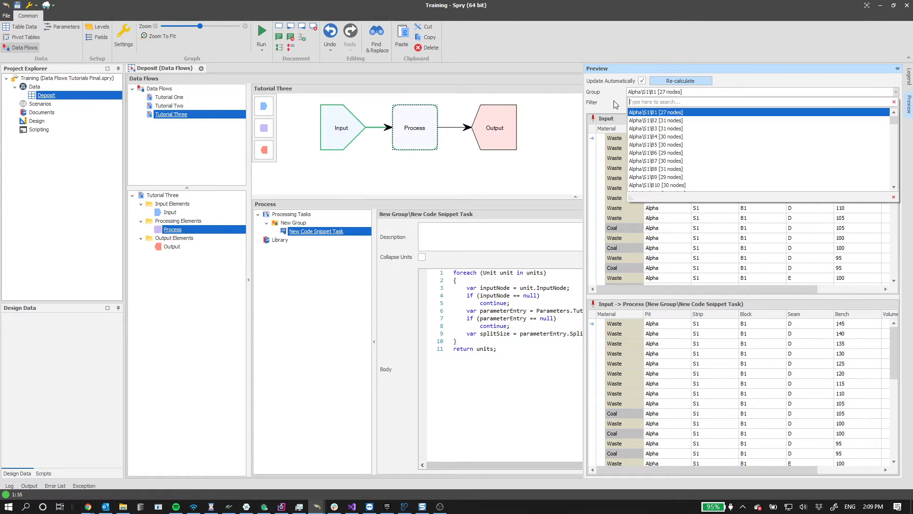
click(642, 107)
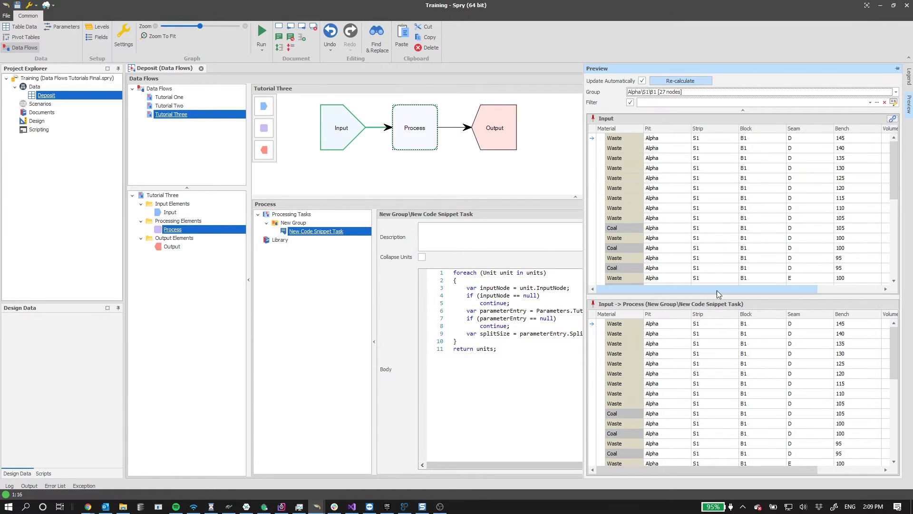
drag(716, 292, 796, 292)
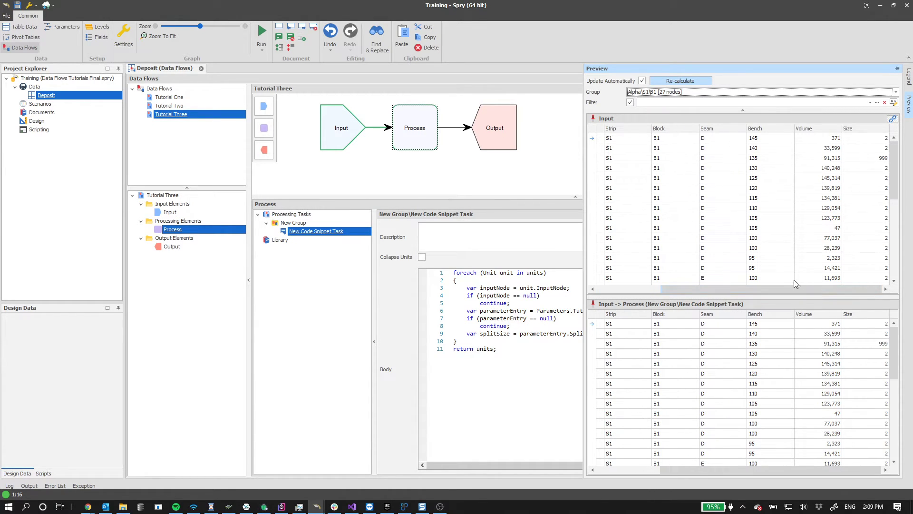
click(860, 157)
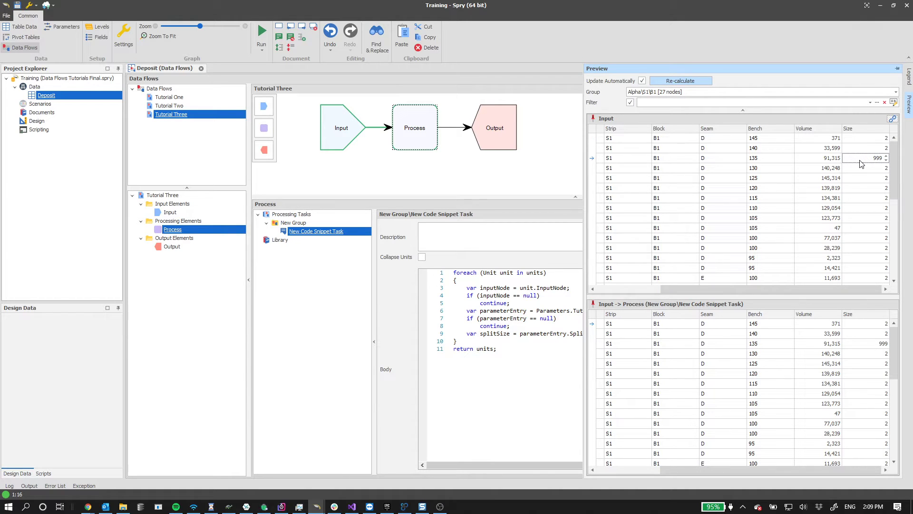
double_click(864, 157)
click(864, 148)
click(860, 158)
drag(737, 289, 604, 289)
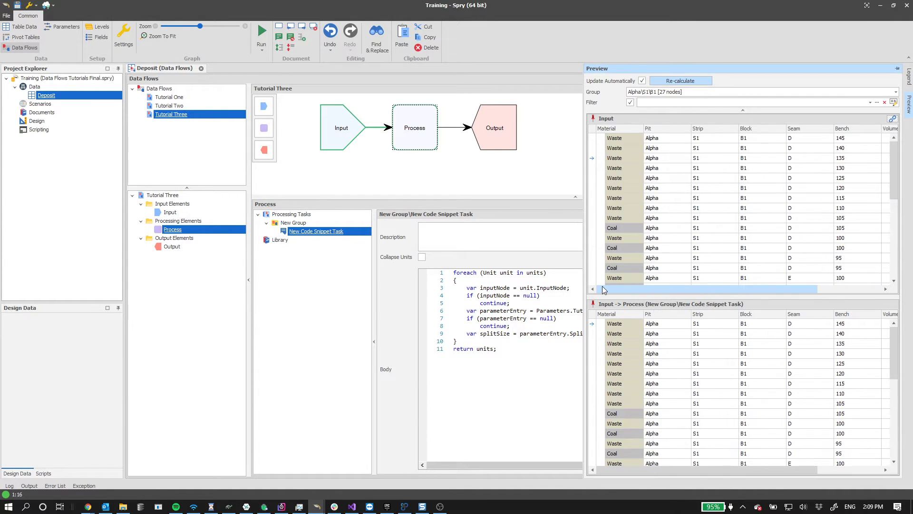
- Add the check if (unit.Material == "Coal") continue; as the first statement inside the foreach loop
click(548, 335)
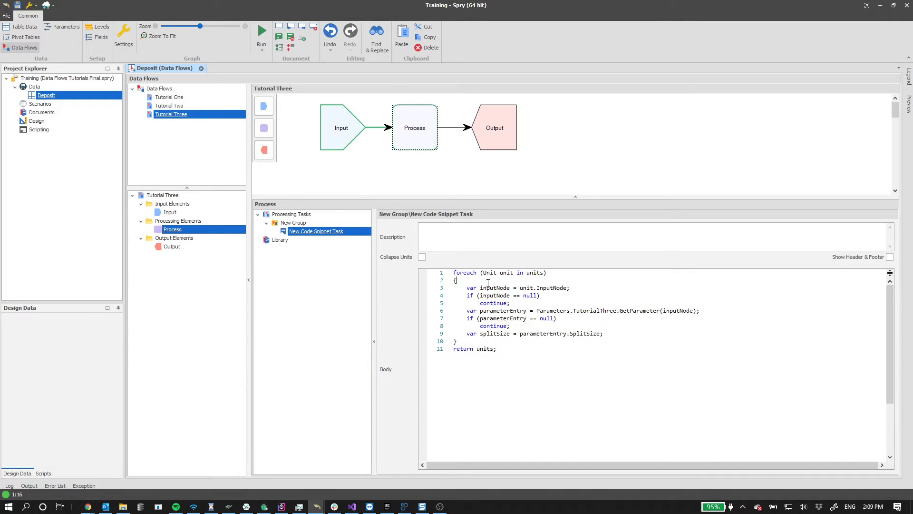
key(Return)
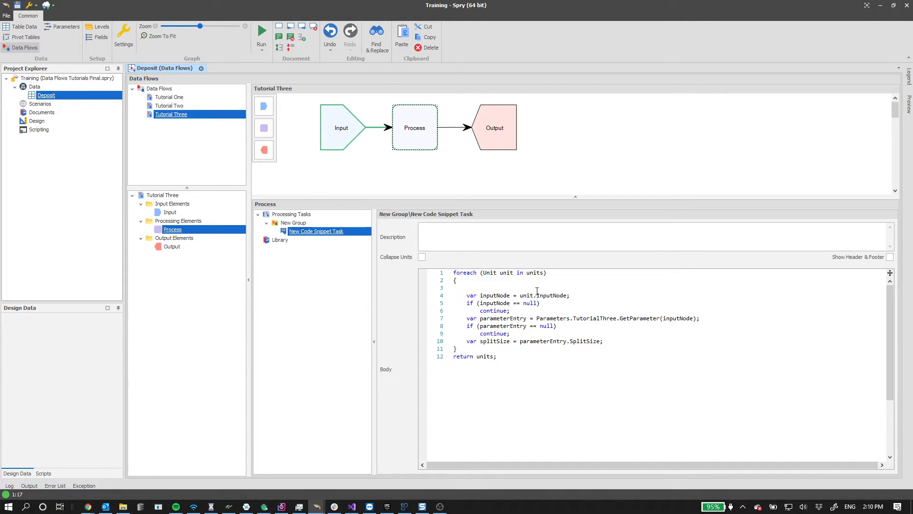
text(if (uni)
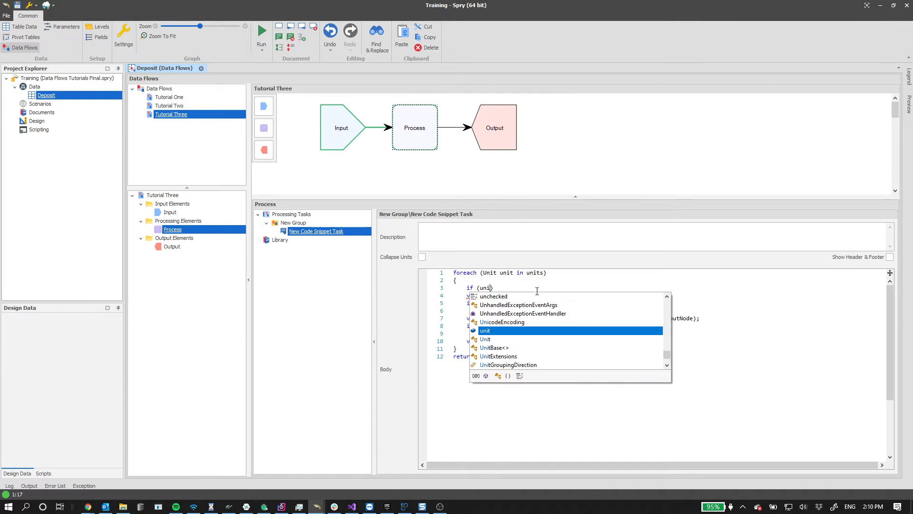
text(t.Mat)
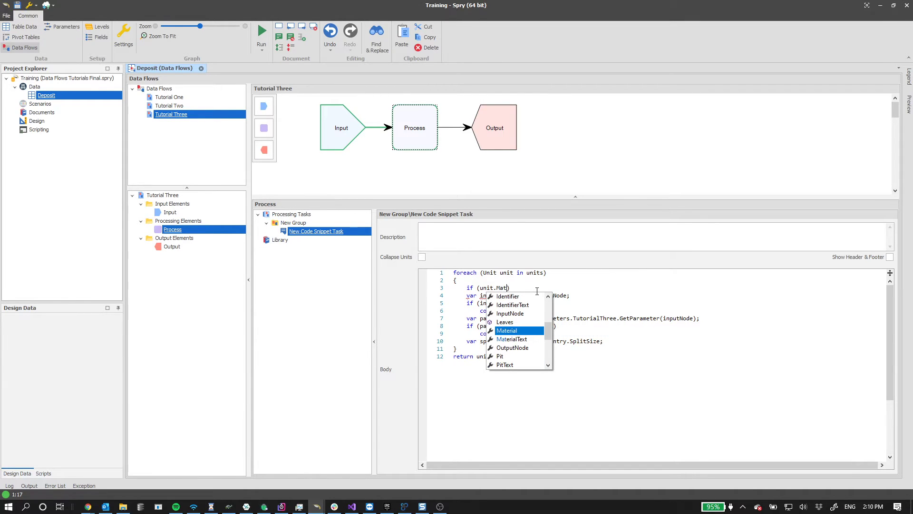
text(erial == ")
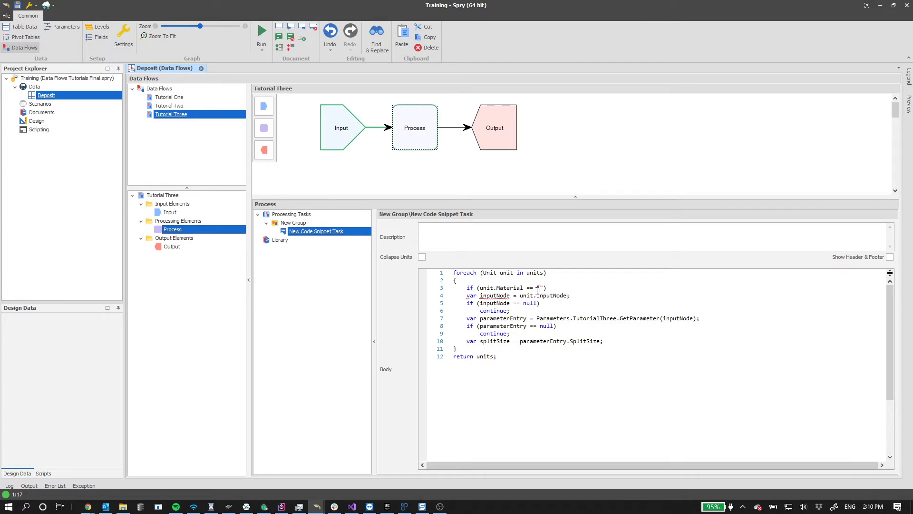
text(Coal)
key(Return)
text(continue;)
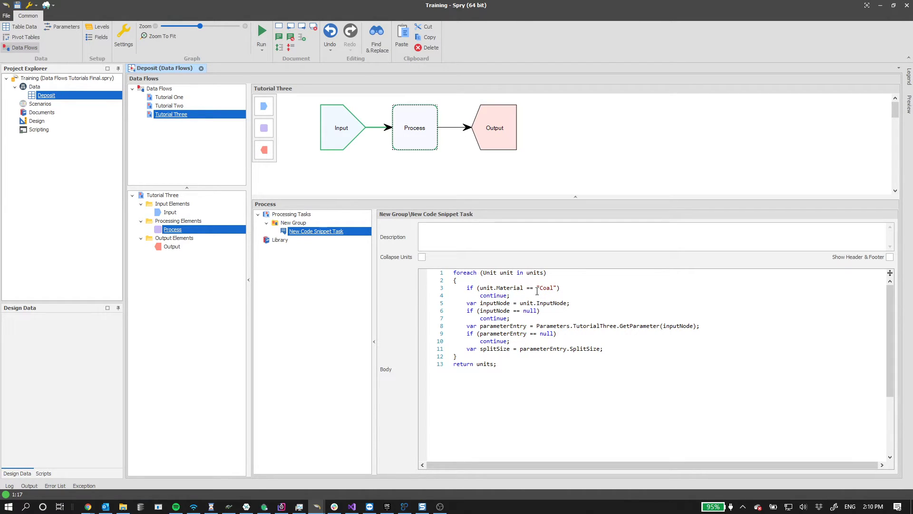
- Review the Coal check and the null checks for inputNode and parameterEntry in the loop
drag(553, 289, 533, 289)
click(571, 291)
double_click(531, 288)
drag(467, 289, 541, 317)
click(516, 295)
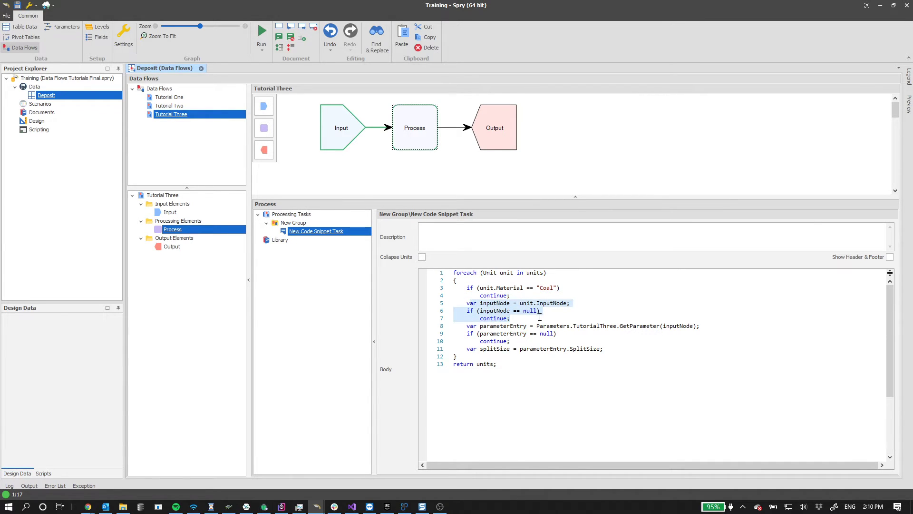
drag(467, 327, 534, 340)
click(531, 339)
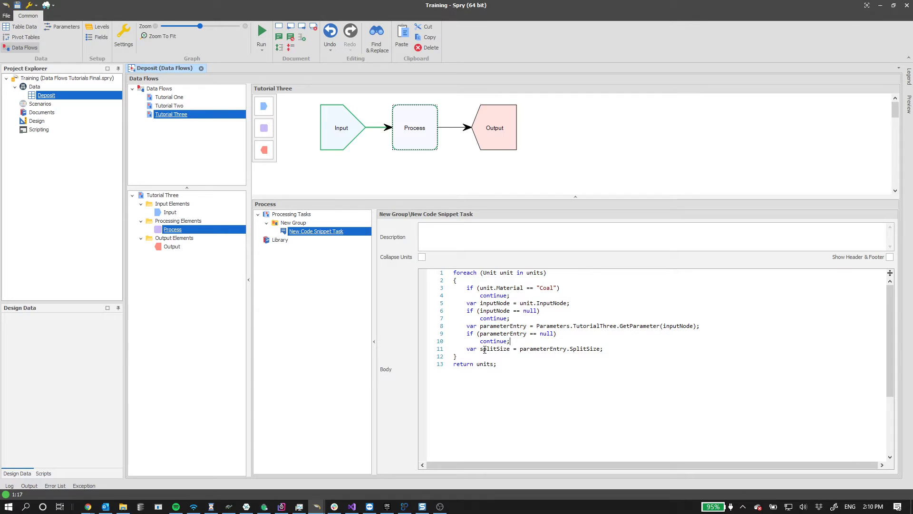
- Insert a blank line between the parameterEntry null check and the splitSize declaration
key(Return)
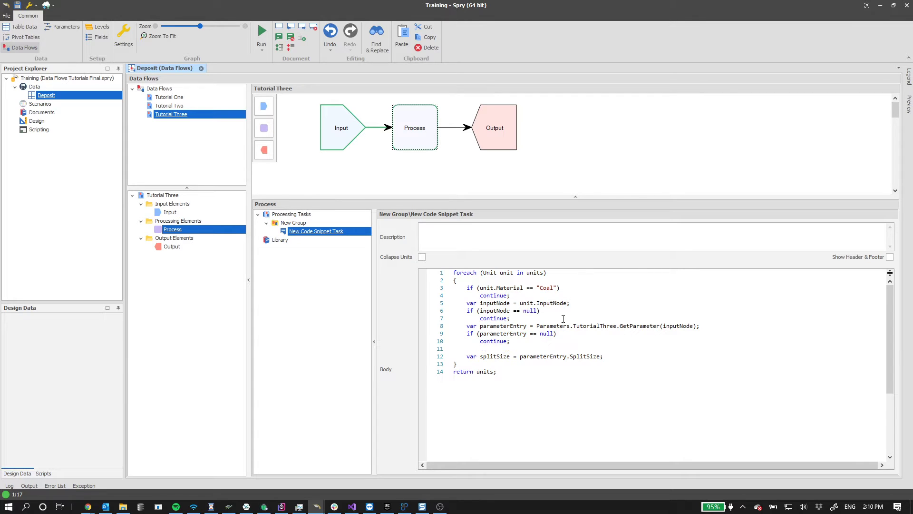
scroll(528, 353, down, 2)
double_click(500, 312)
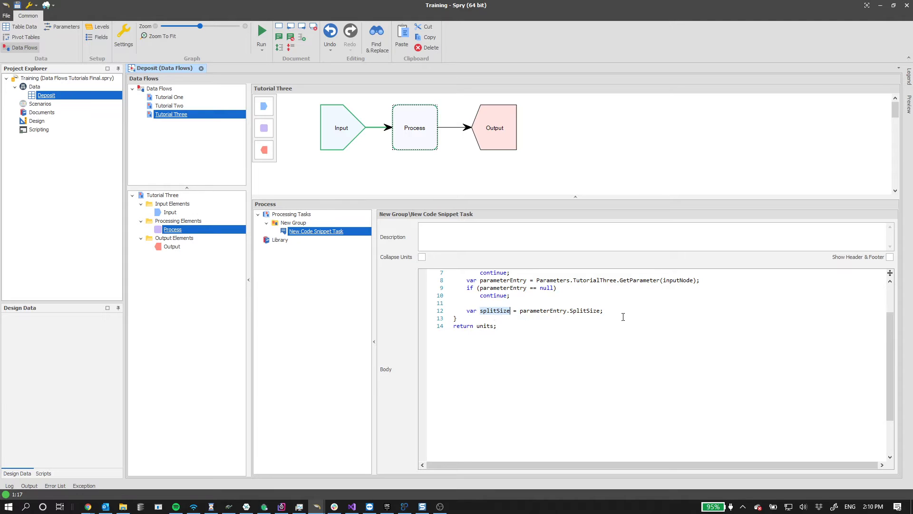
- Below the splitSize declaration, start declaring a split variable with unit.SplitByValue, passing "Size" as the field name
click(644, 310)
key(Return)
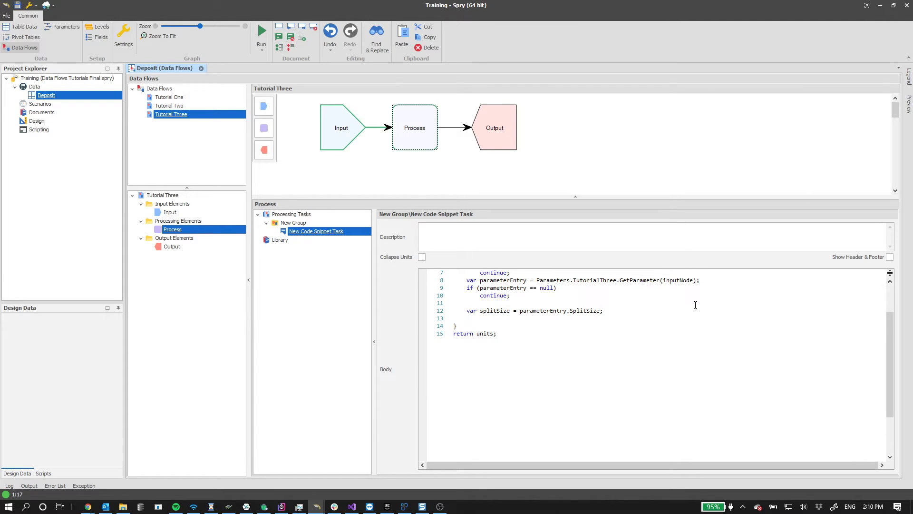
text(var split = uni)
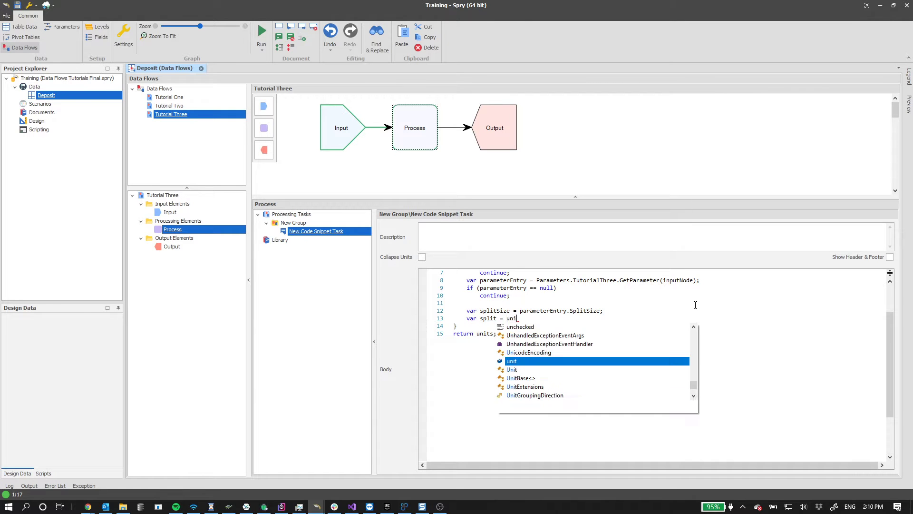
text(t.Spli)
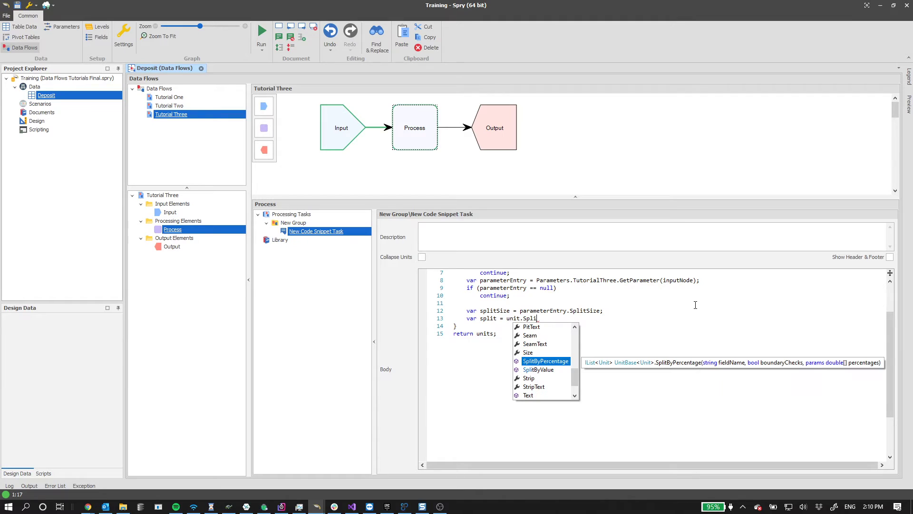
key(Down)
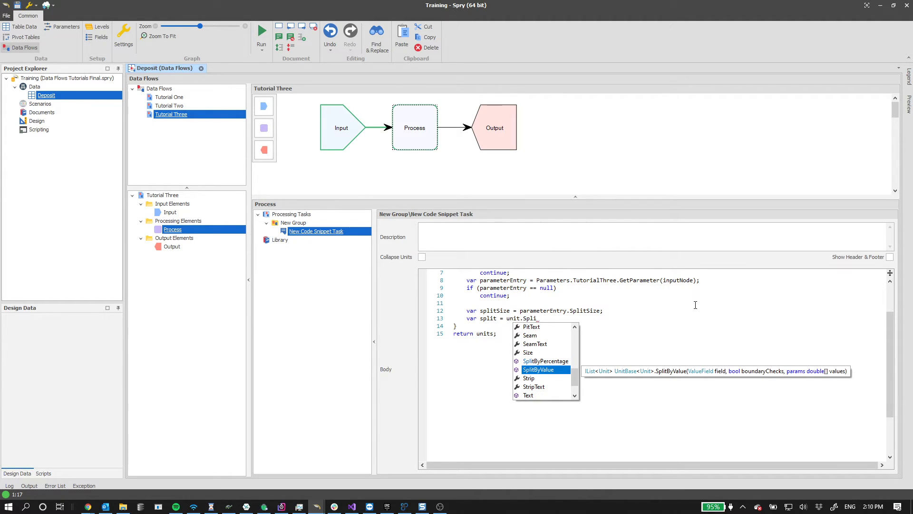
key(Up)
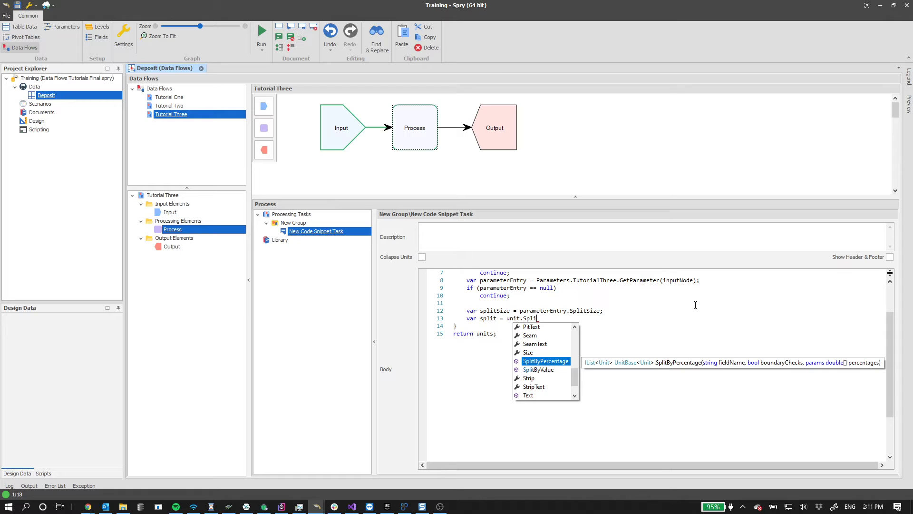
key(Down)
key(Return)
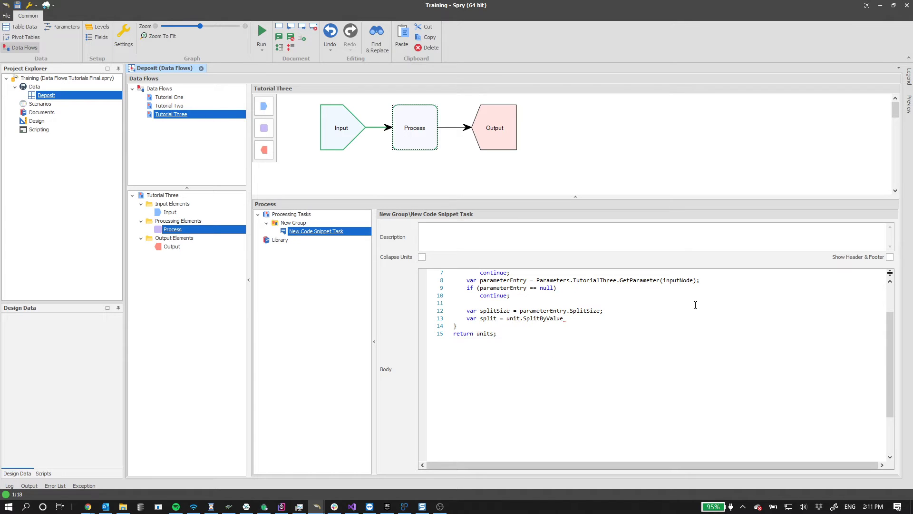
text(()
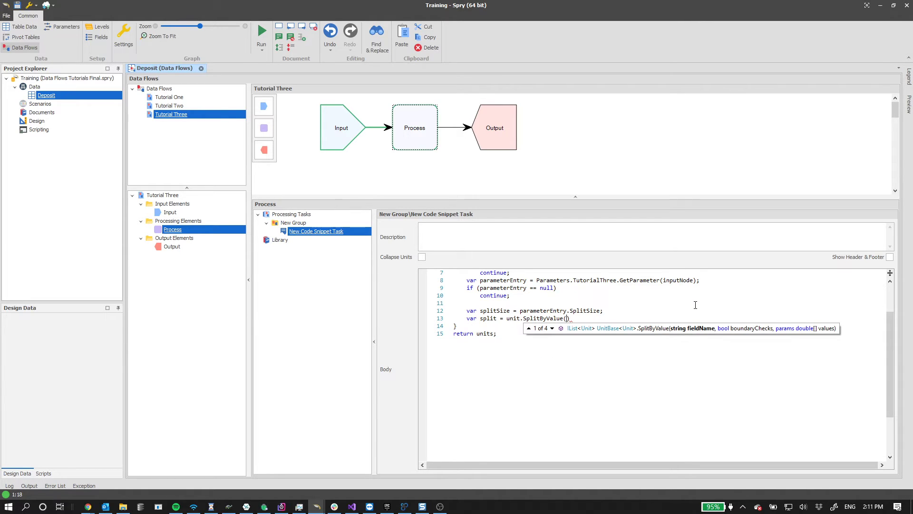
text("Size",)
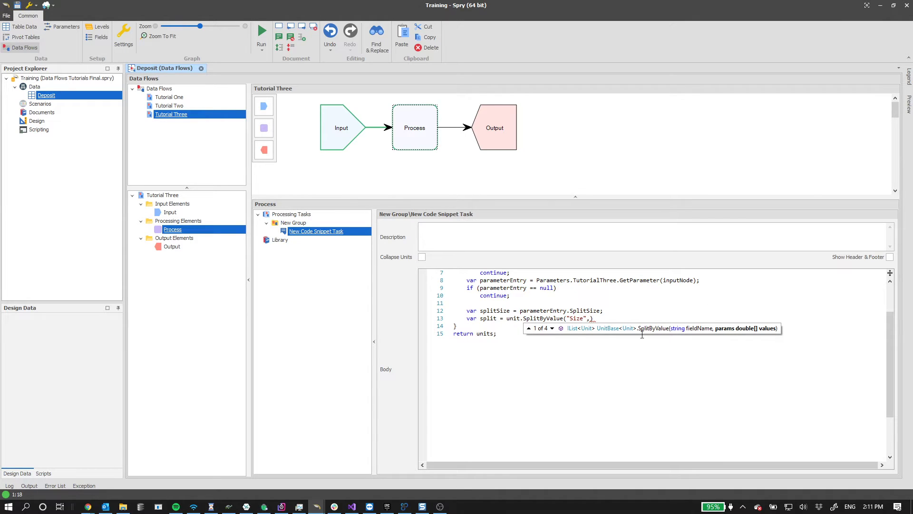
- Look through the available overloads of SplitByValue and their parameters
click(552, 328)
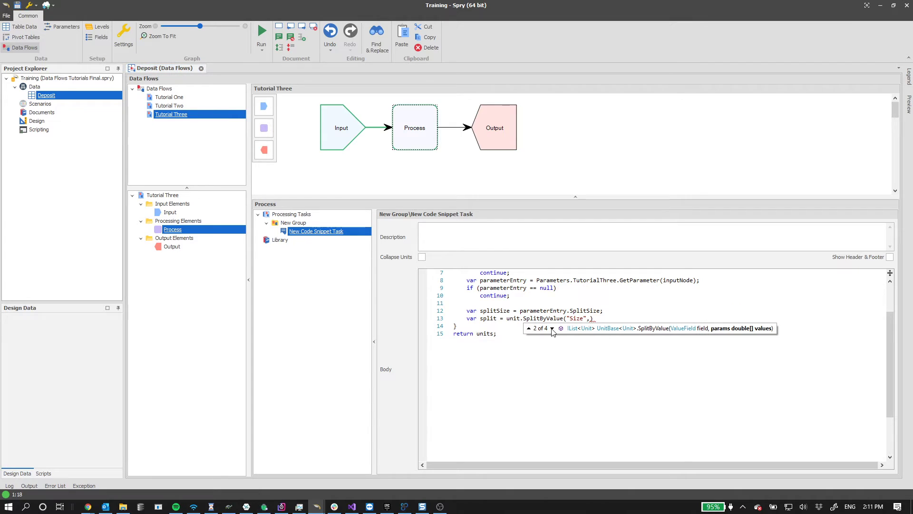
click(552, 328)
click(552, 328)
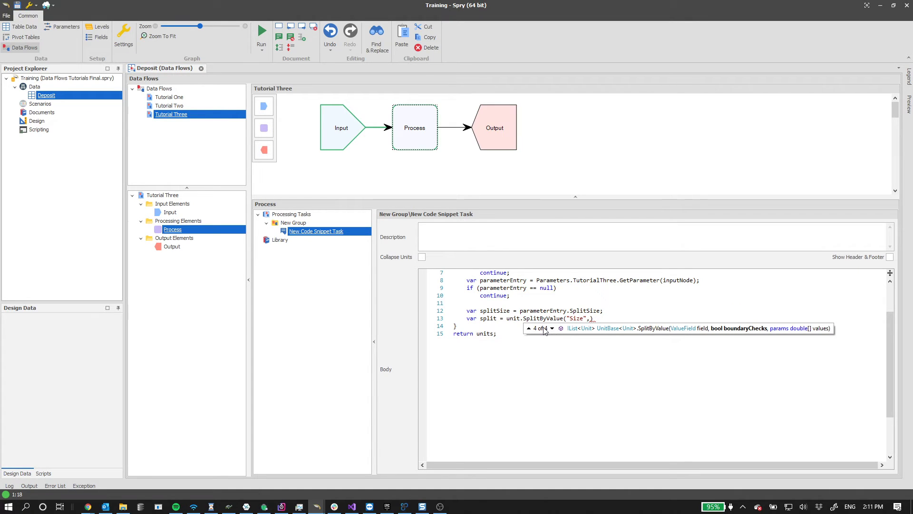
click(529, 328)
click(529, 328)
click(529, 328)
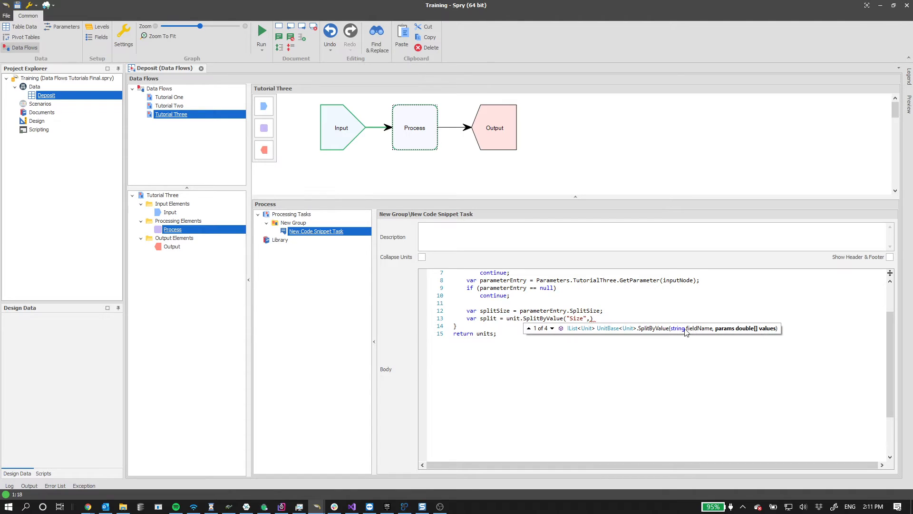
- Complete the SplitByValue call with new double[] {splitSize} as its values argument and end the statement
click(592, 318)
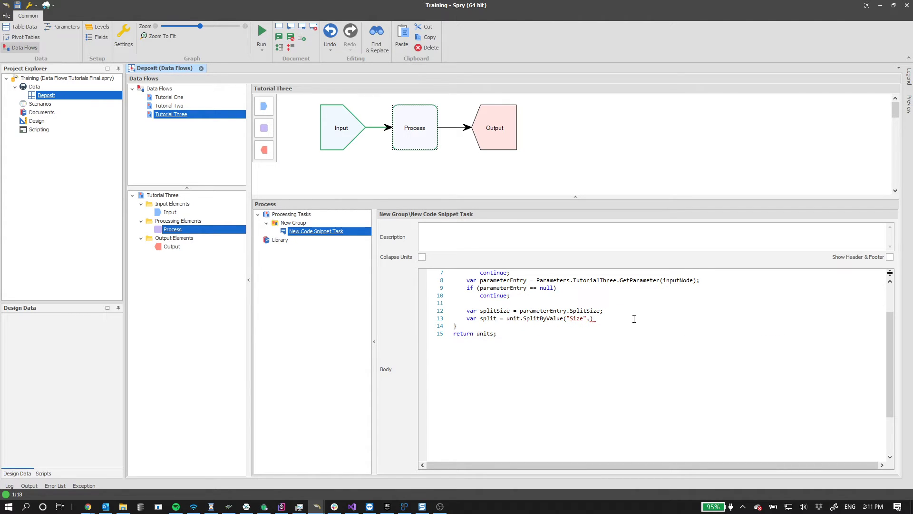
text(new double)
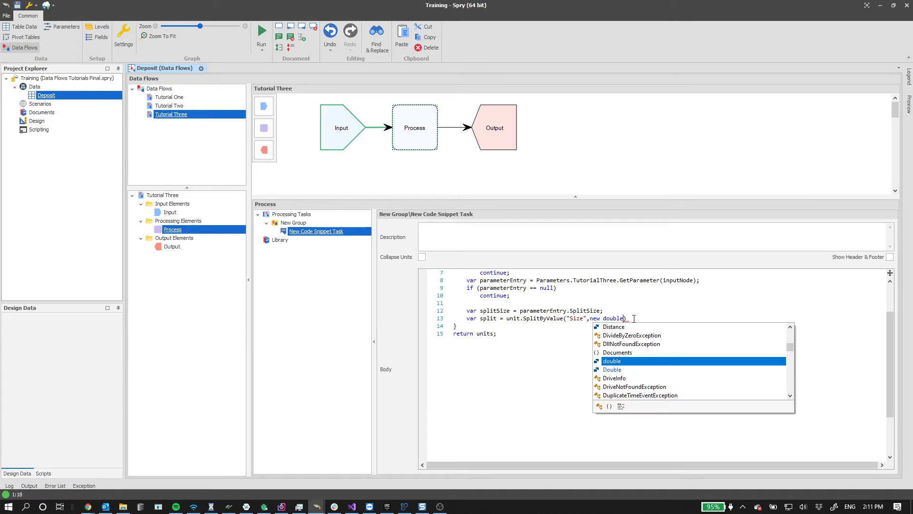
text([])
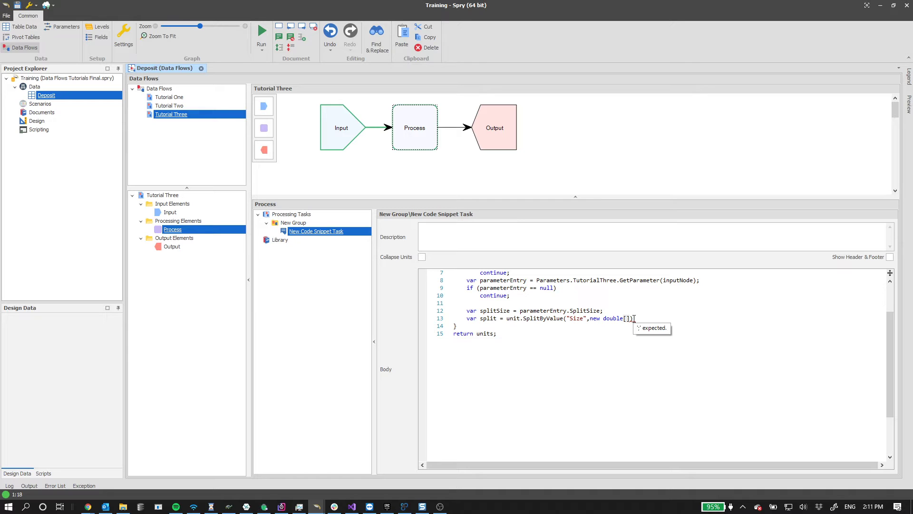
text( {splitSize)
key(End)
text(;)
double_click(647, 319)
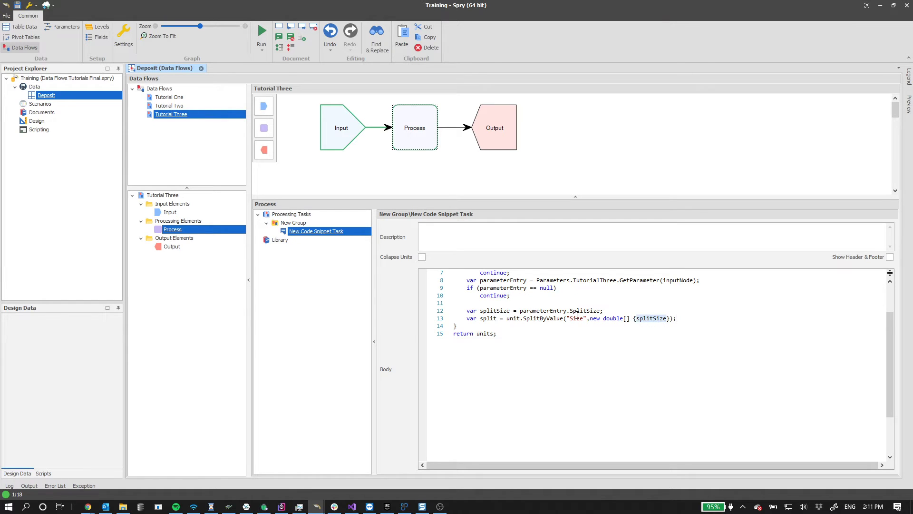
click(494, 310)
double_click(495, 310)
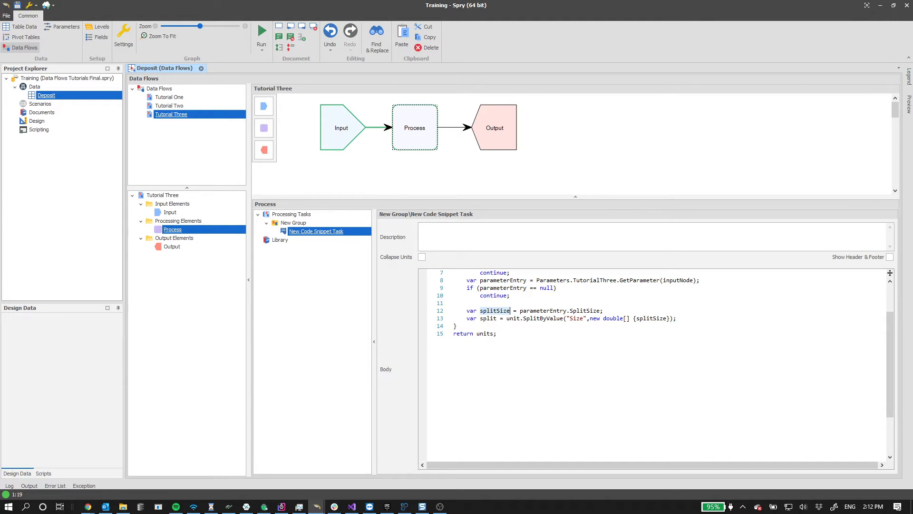
- Examine the Input and processed units for group Alpha\S1\B1 in the data flow preview
click(909, 106)
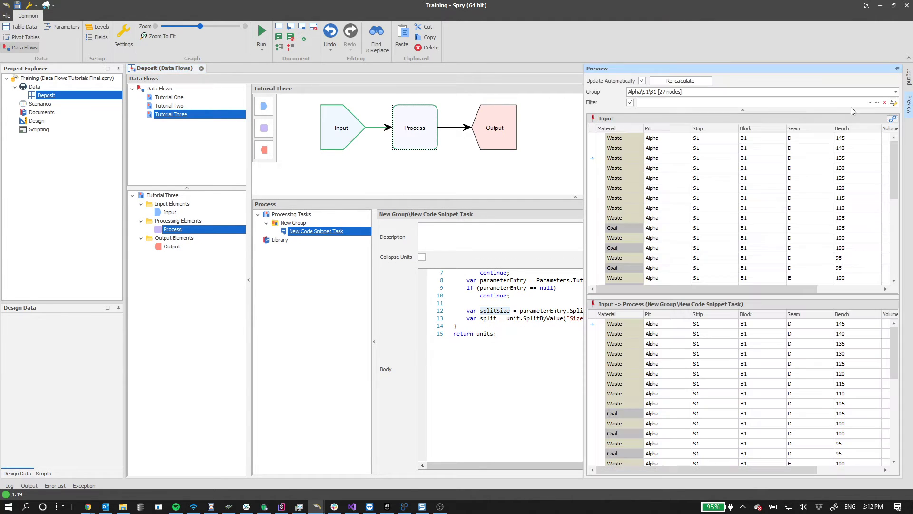
click(696, 84)
drag(648, 289, 670, 293)
scroll(774, 411, down, 5)
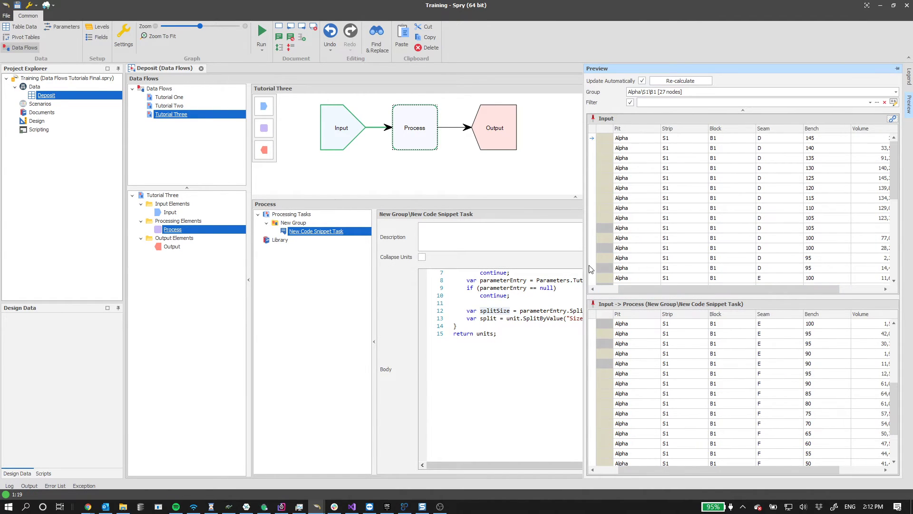
drag(584, 262, 713, 262)
click(529, 323)
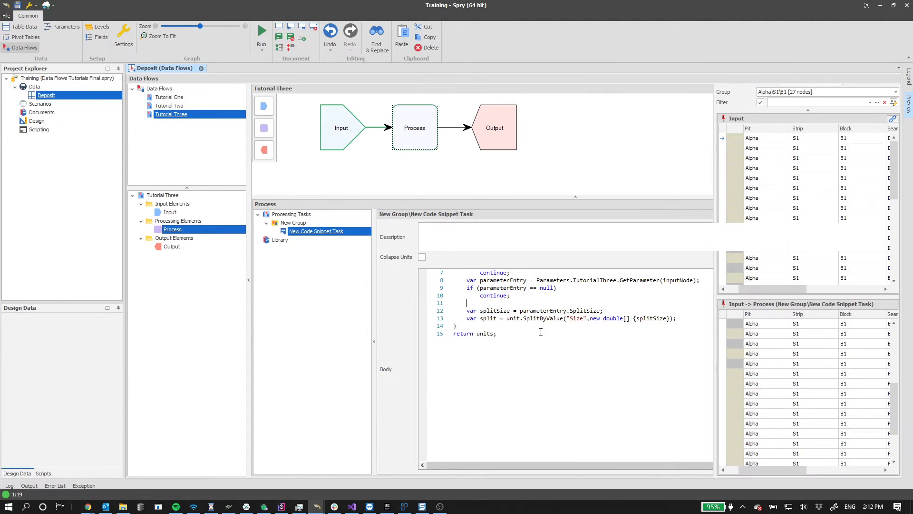
- Review how the foreach header's unit and units collection relate to the SplitByValue statement in the loop
scroll(529, 324, up, 1)
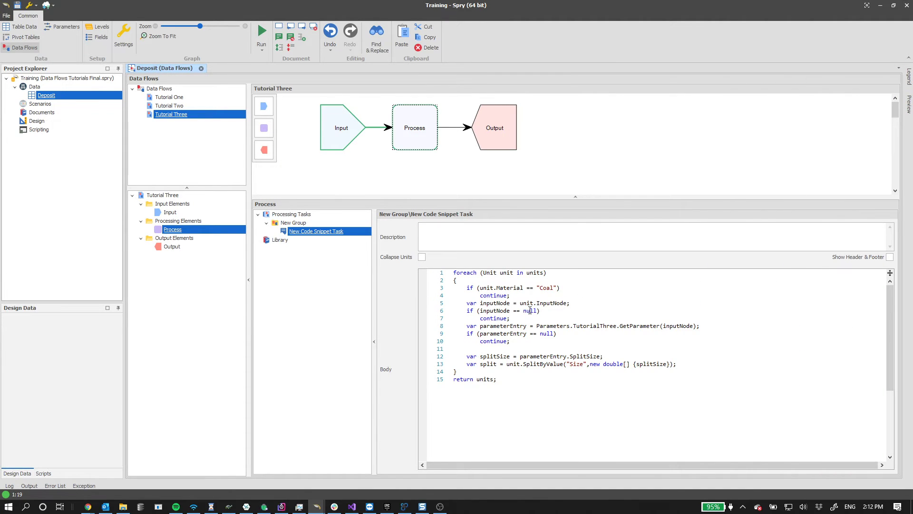
double_click(488, 364)
click(510, 365)
double_click(542, 365)
double_click(492, 365)
double_click(507, 273)
double_click(539, 272)
double_click(506, 273)
double_click(488, 364)
double_click(534, 273)
click(456, 272)
drag(456, 272, 540, 273)
double_click(536, 273)
- Make the foreach loop iterate over units.ToList() instead of units
click(543, 272)
text(.ToList()
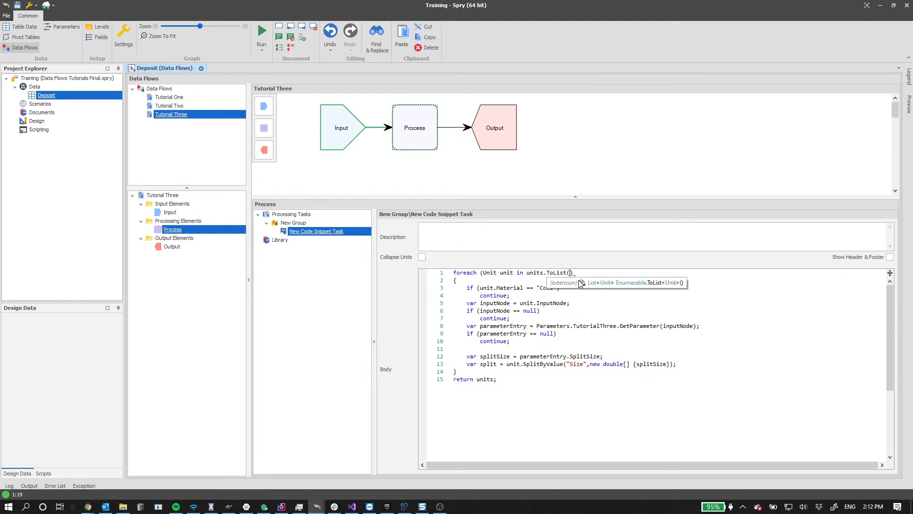
text())
double_click(535, 272)
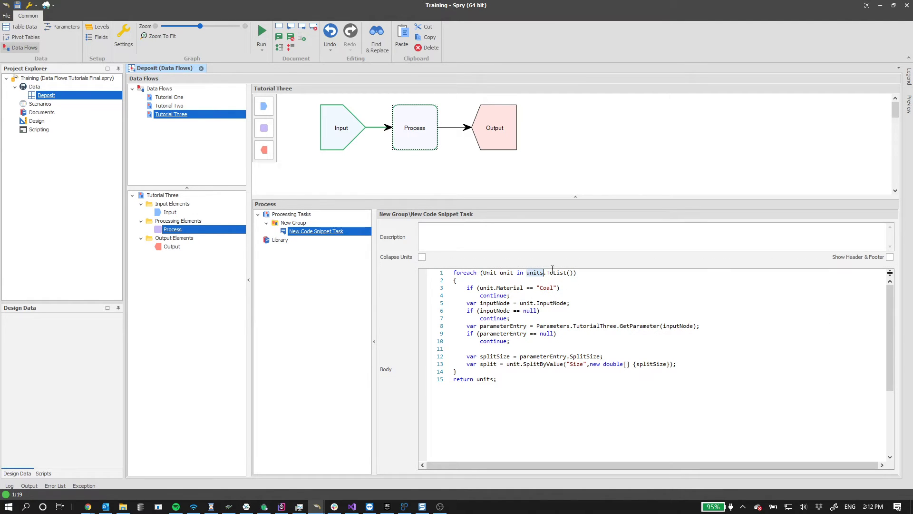
triple_click(561, 273)
click(530, 274)
mouse_move(530, 274)
mouse_down()
mouse_move(572, 273)
mouse_move(529, 273)
mouse_up()
click(573, 274)
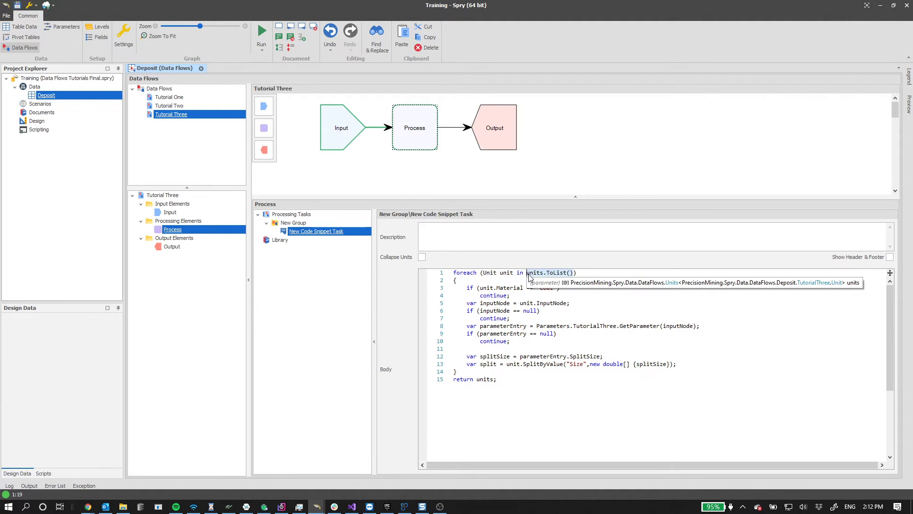
click(537, 273)
drag(547, 273, 574, 273)
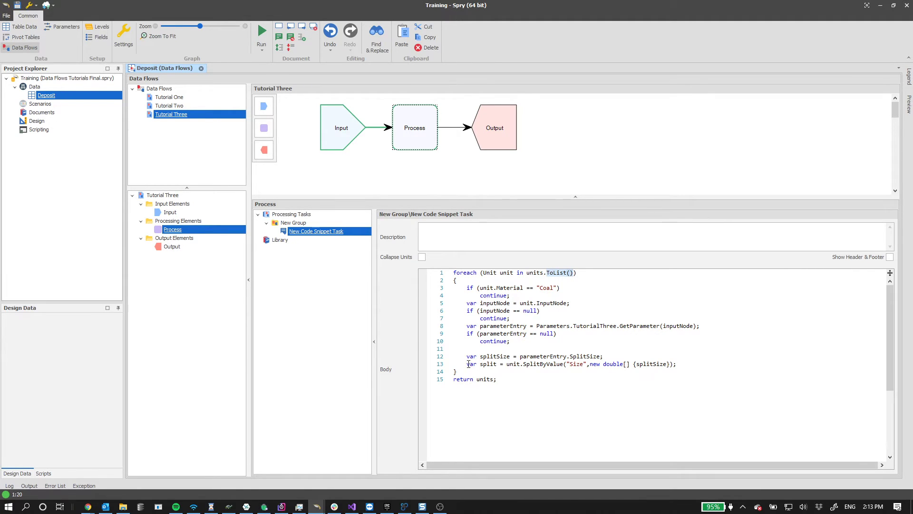
- Add var splitTop = split[0]; on a new line beneath the SplitByValue statement
click(701, 363)
key(Return)
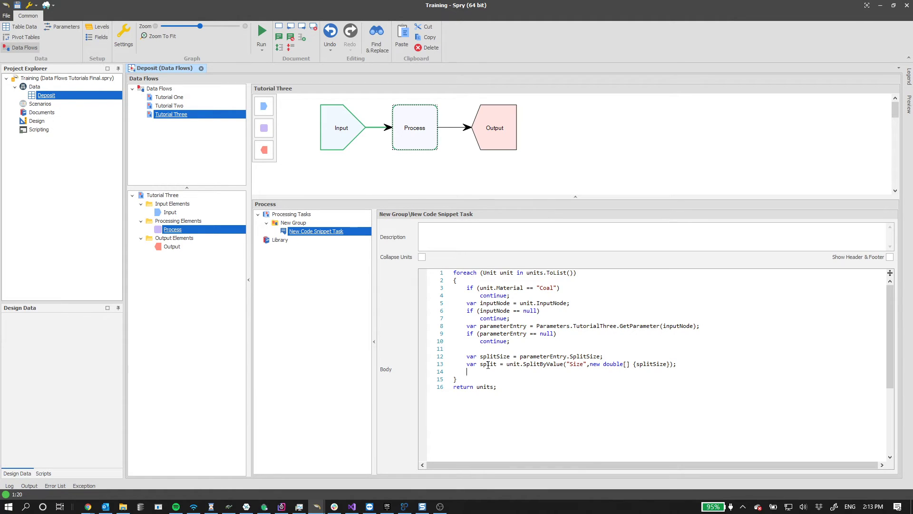
double_click(641, 364)
mouse_move(650, 366)
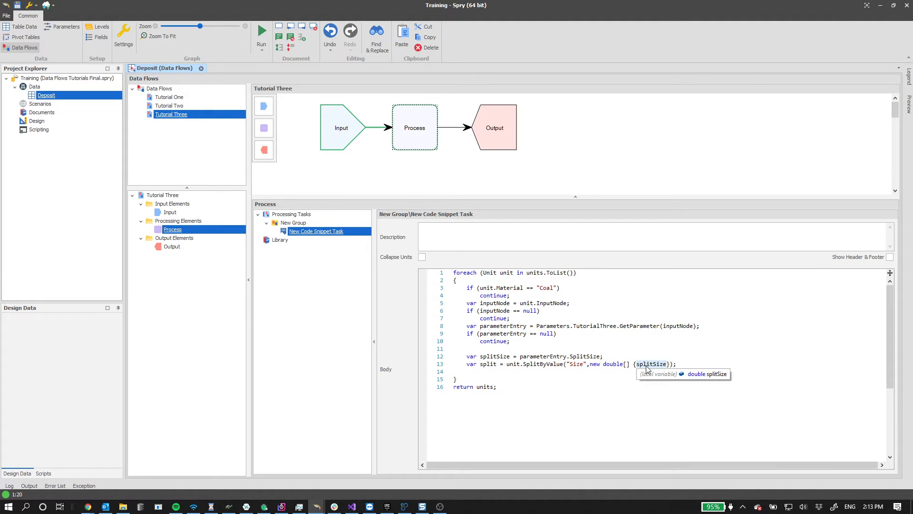
double_click(485, 365)
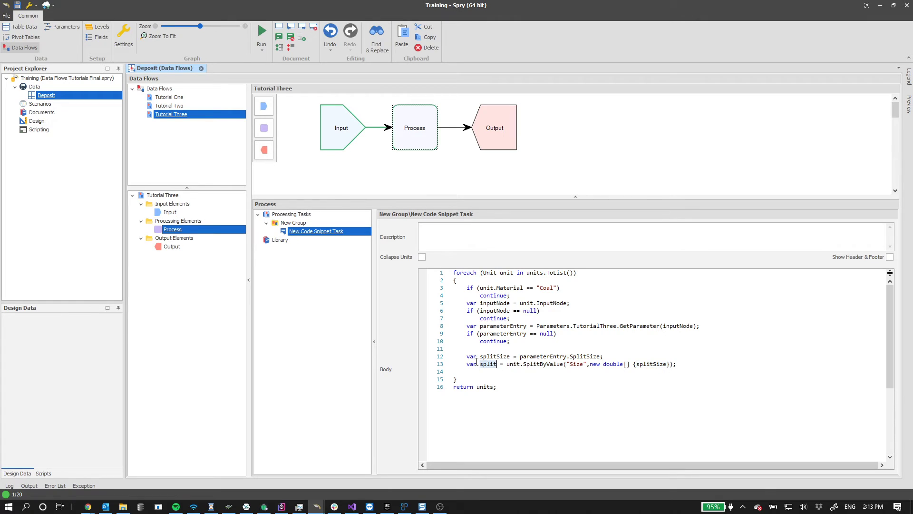
click(539, 364)
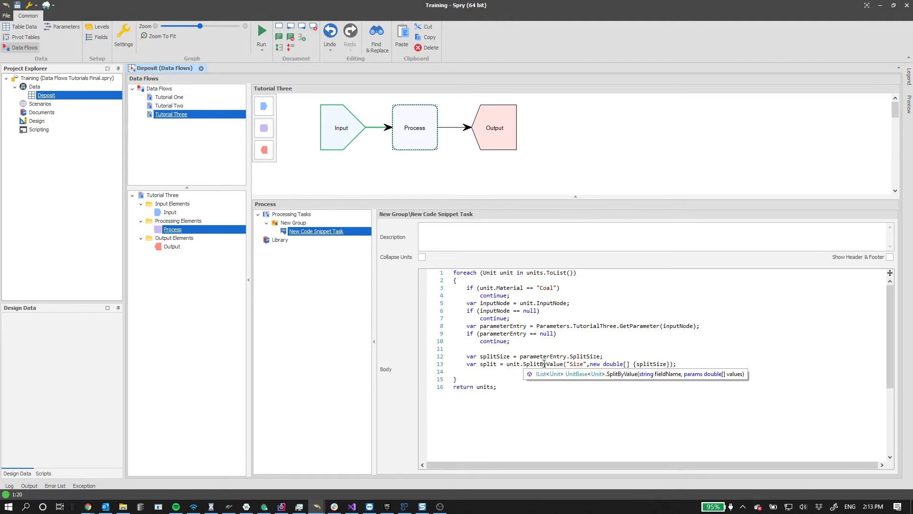
click(495, 371)
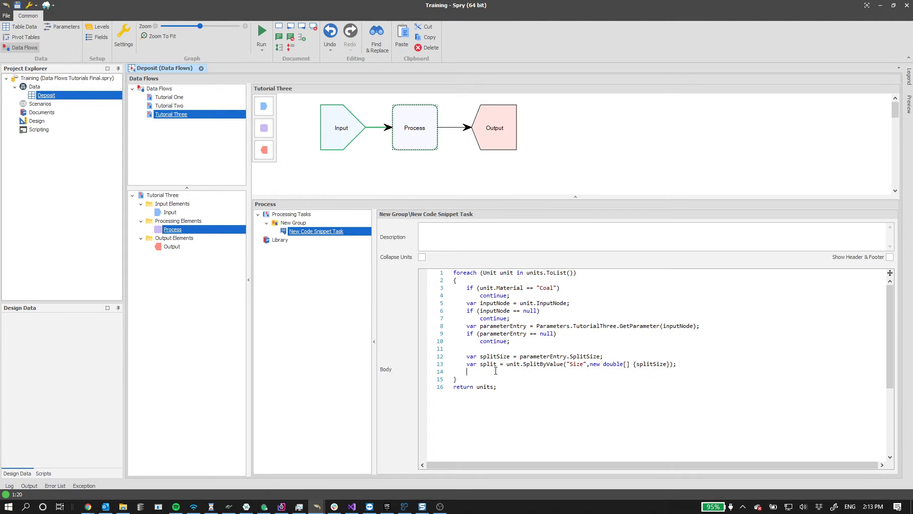
text(var splitTop = split[0];)
drag(541, 373, 538, 372)
key(Return)
- Add var splitBottom = split[1]; beneath the splitTop declaration and check both declarations
text(var split)
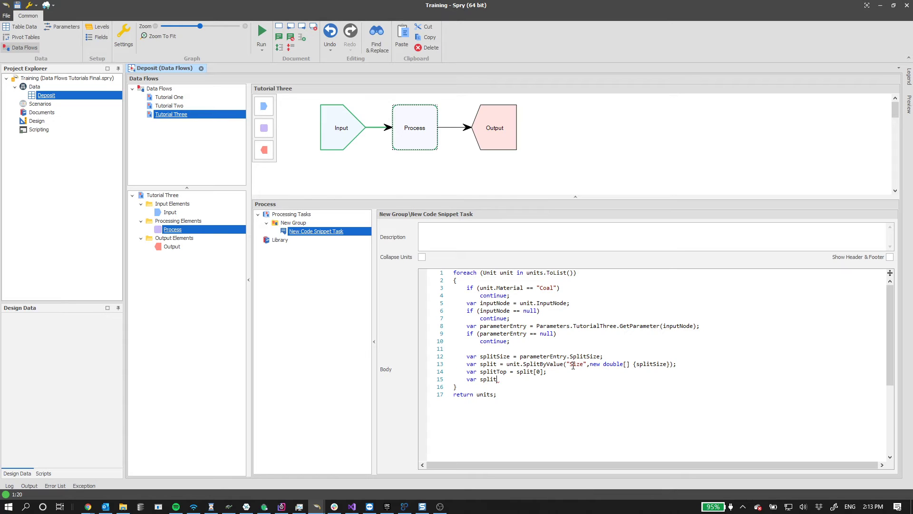
text(Bottom = split[p)
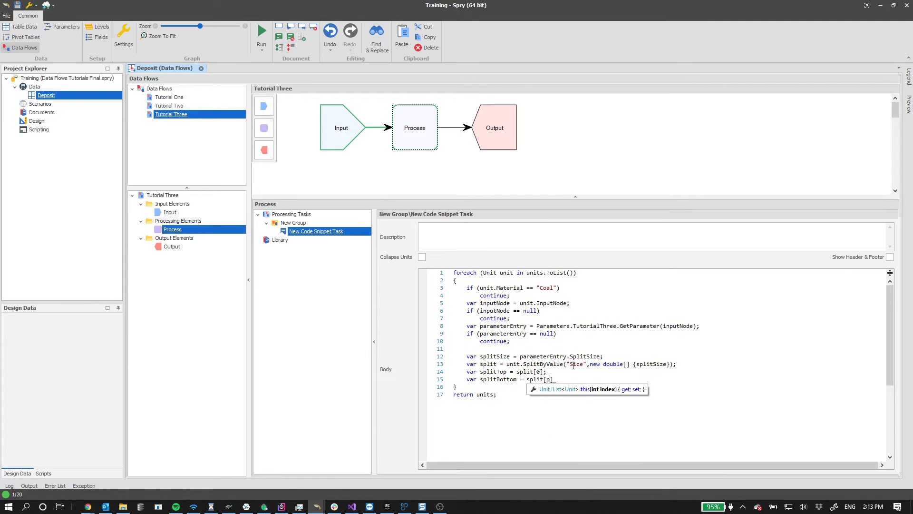
key(BackSpace)
key(BackSpace)
key(BackSpace)
key(BackSpace)
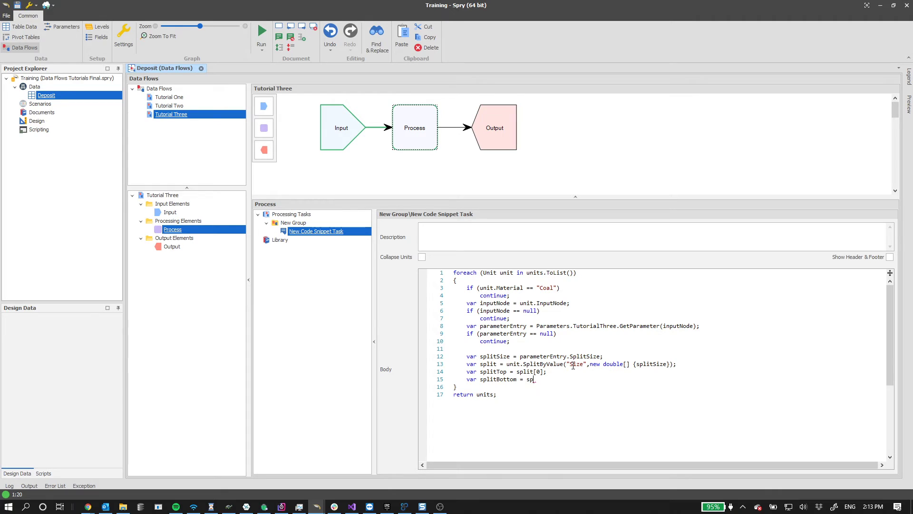
text(t[1];)
click(536, 372)
double_click(493, 373)
click(526, 371)
double_click(500, 378)
- Add splitTop.MaterialText = "Split Top"; on a new line beneath the splitBottom declaration
click(585, 382)
key(Return)
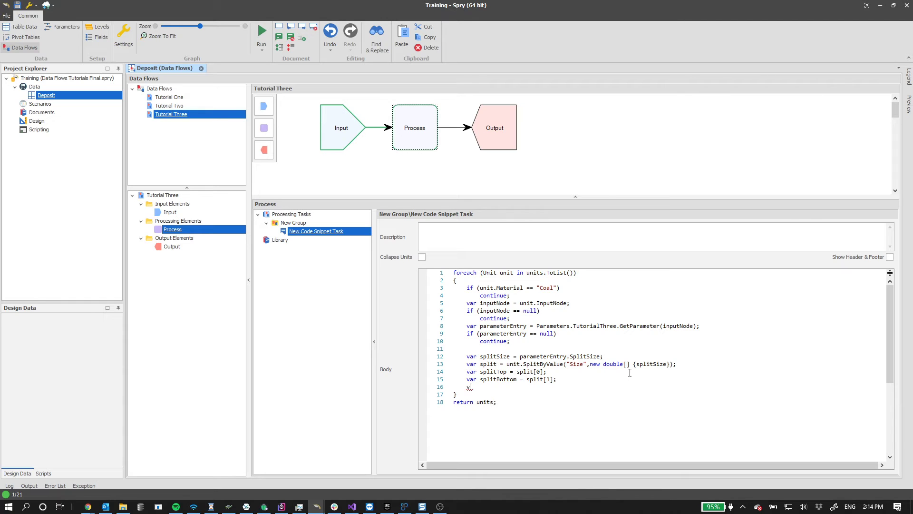
text(splitTop.)
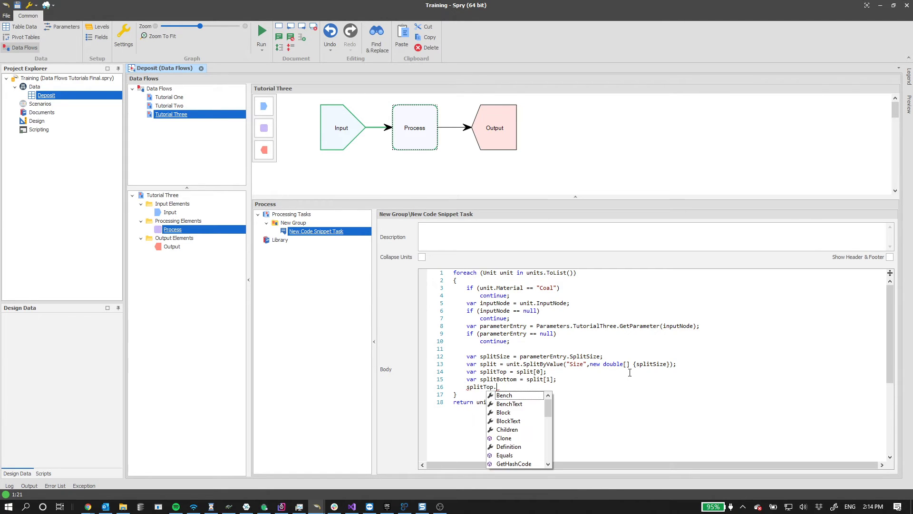
text(M)
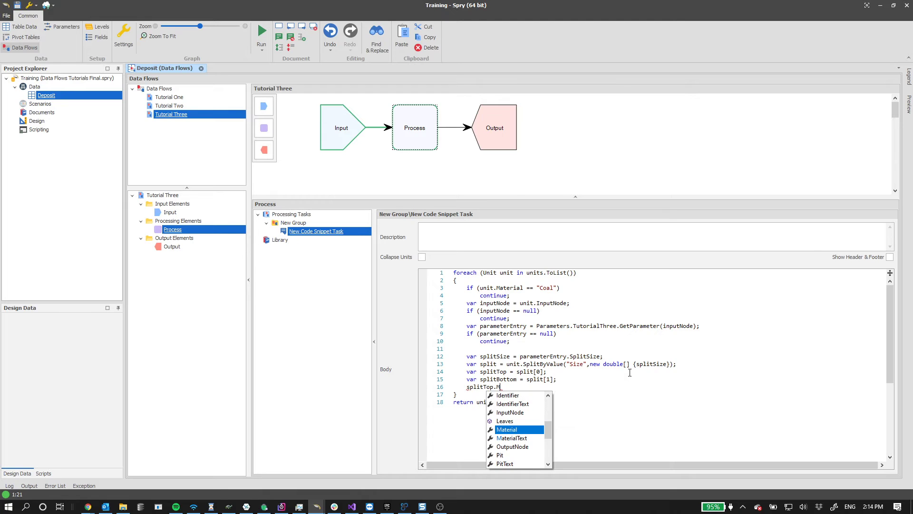
text(ateri)
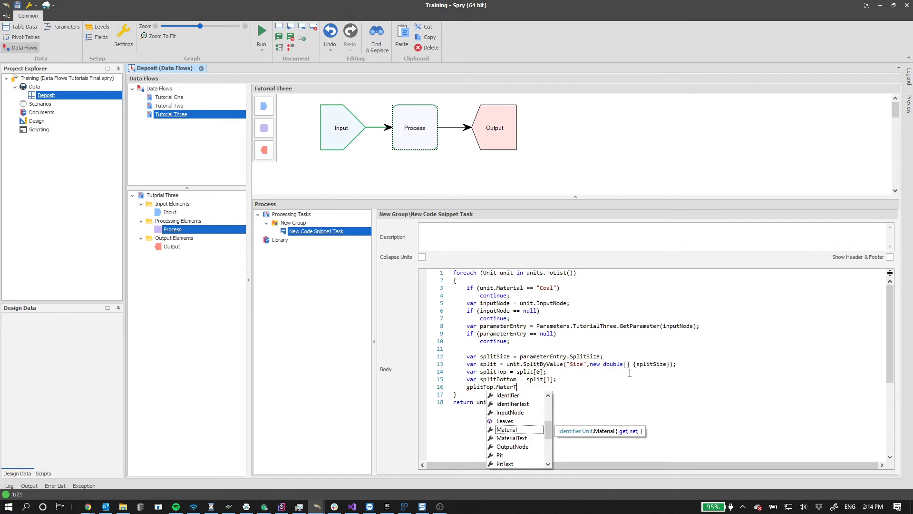
key(Down)
key(Return)
text(= ")
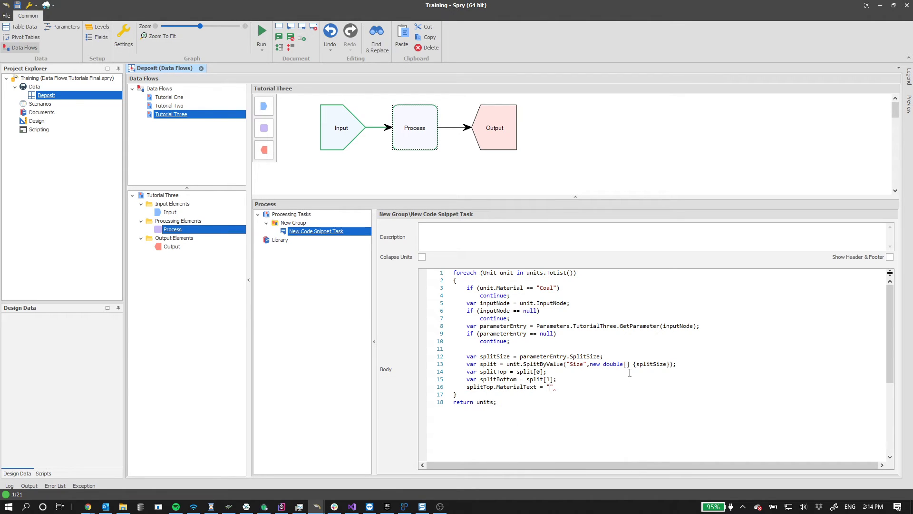
text(Split Top";)
- Duplicate the MaterialText line beneath itself and change the copy to splitBottom.MaterialText = "Split Bottom";
key(shift+Home)
key(ctrl+c)
key(End)
key(Return)
key(ctrl+v)
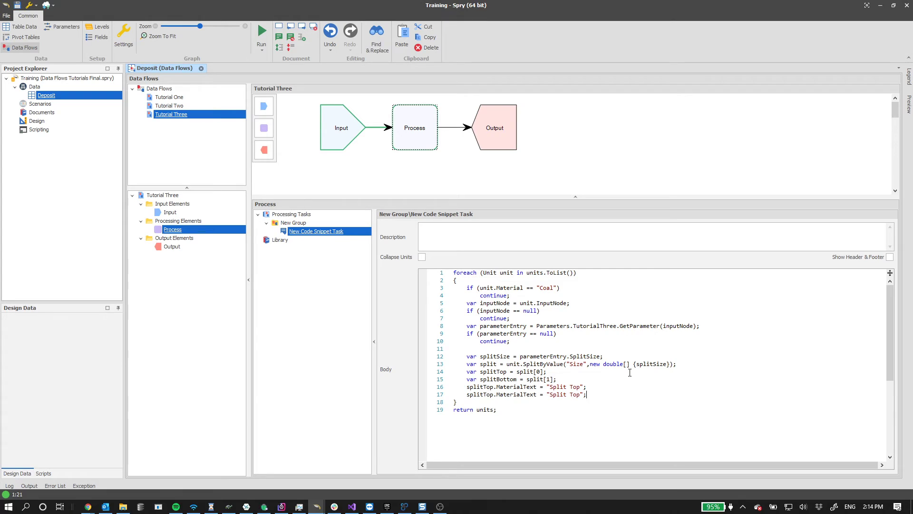
double_click(500, 379)
key(ctrl+c)
double_click(480, 395)
key(ctrl+v)
double_click(583, 393)
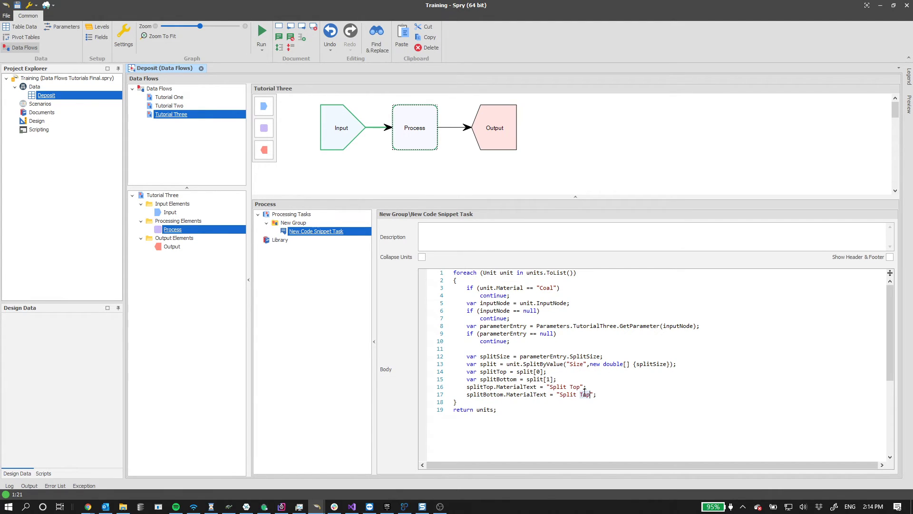
text(Bottom)
double_click(524, 395)
double_click(518, 388)
double_click(527, 395)
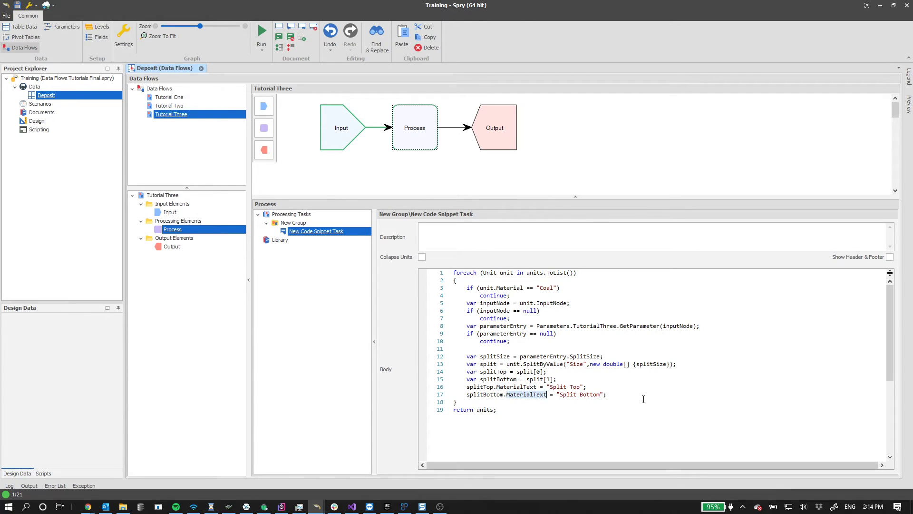
click(635, 401)
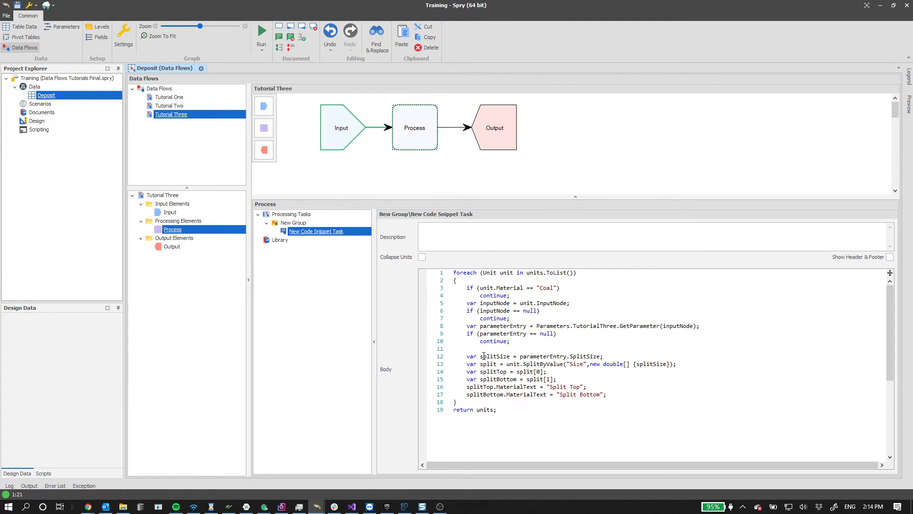
- Add units.Replace(unit,split); as the last statement in the foreach loop and check its arguments
double_click(508, 273)
double_click(480, 364)
click(623, 395)
key(Return)
text(units.Replac)
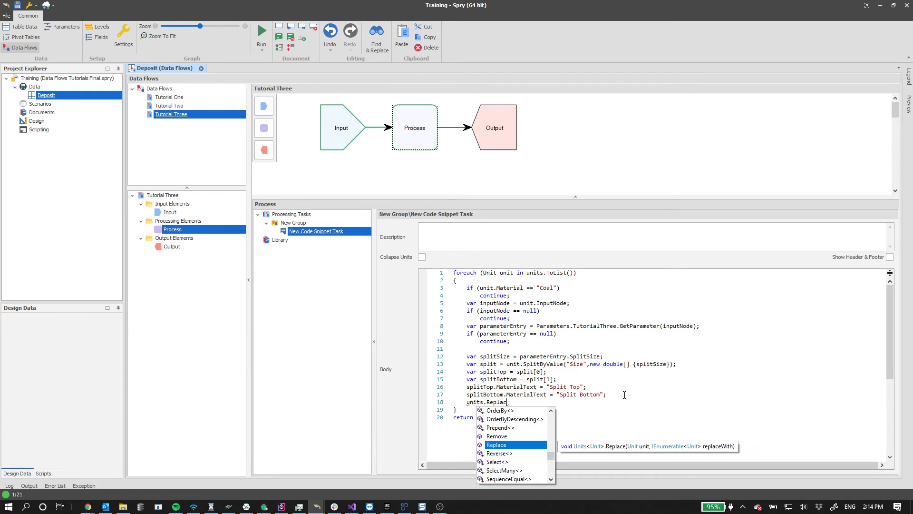
text(e()
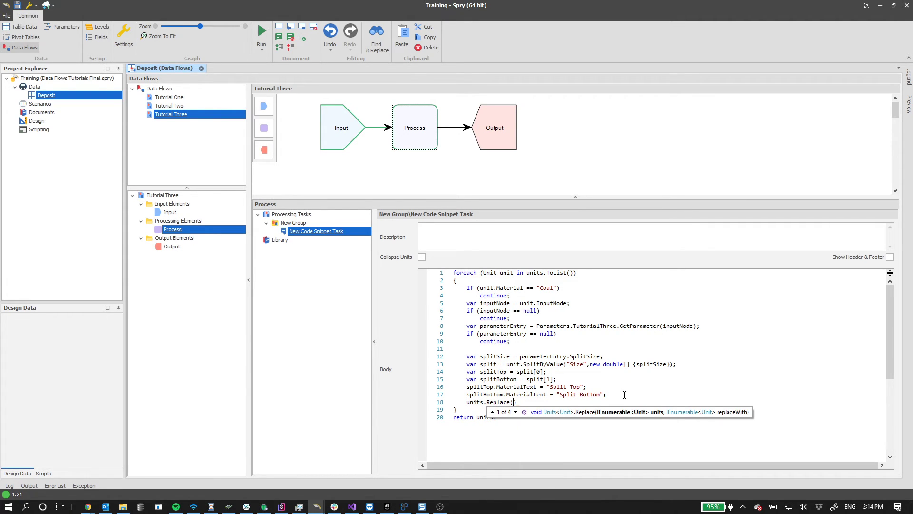
text(unit,split))
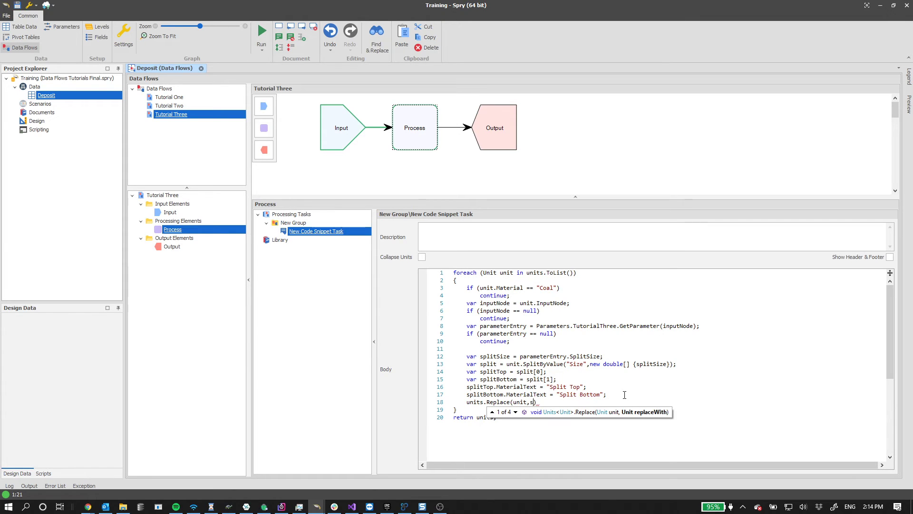
text(;)
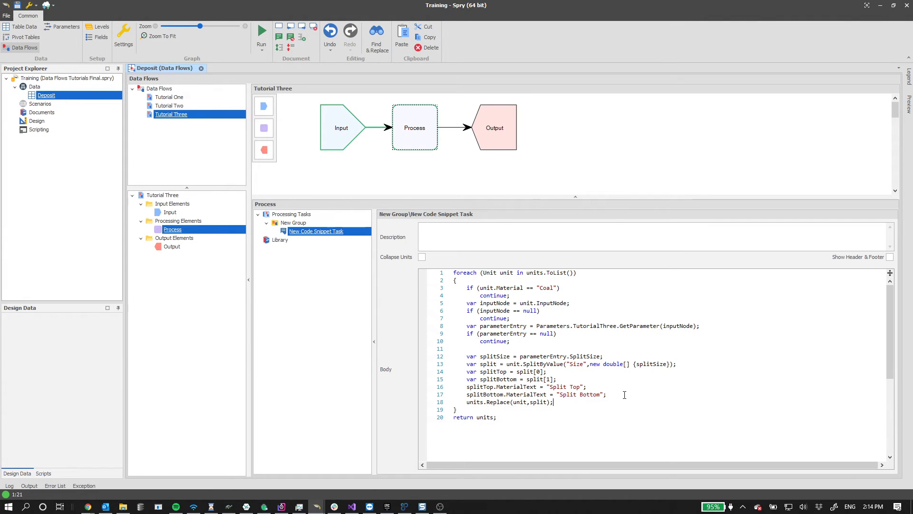
double_click(518, 403)
double_click(539, 403)
click(572, 402)
- Recalculate the preview and compare the Size of Split Bottom and Split Top rows in the processed output
click(908, 107)
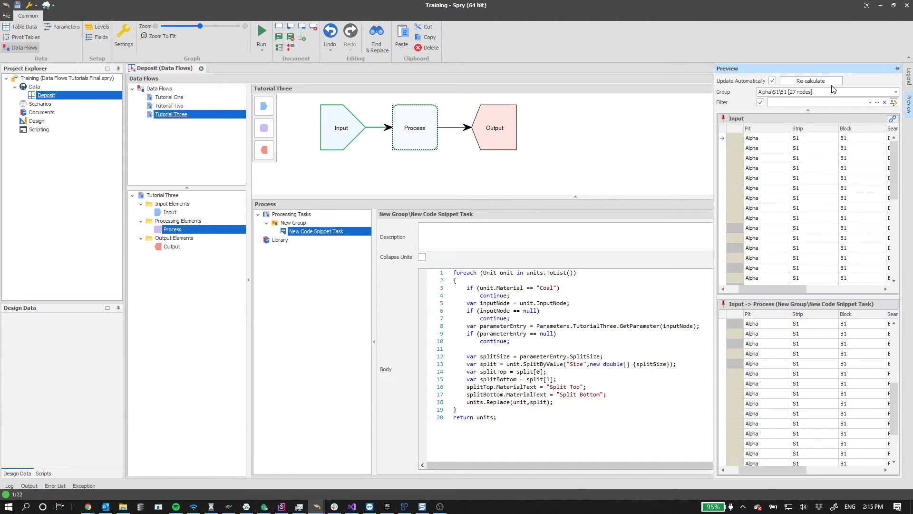
click(832, 84)
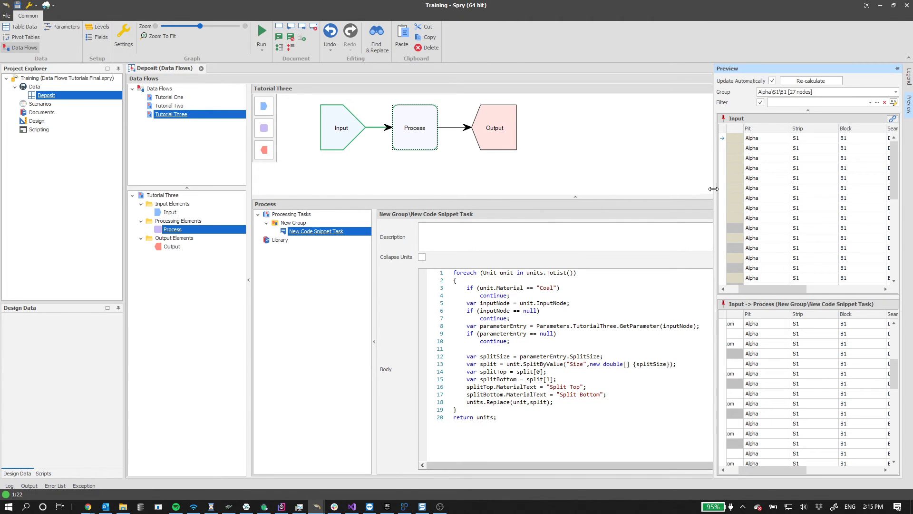
drag(714, 188, 559, 187)
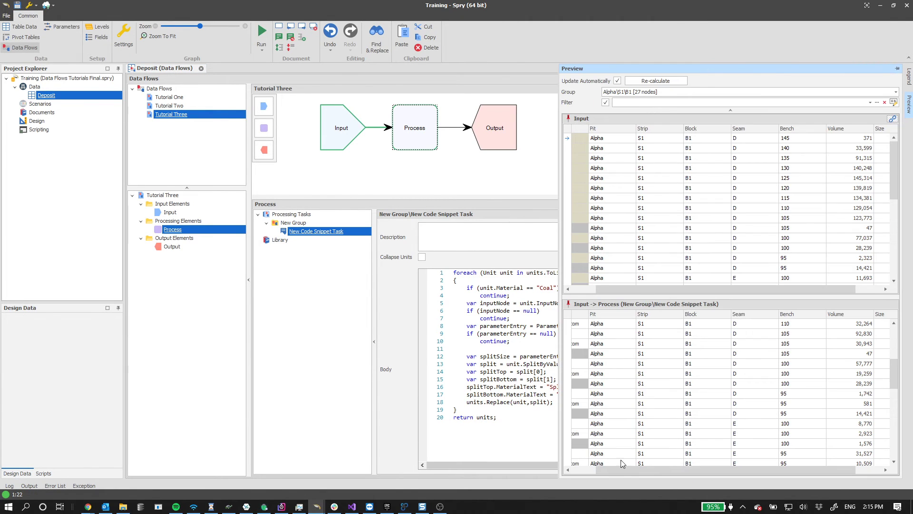
click(602, 335)
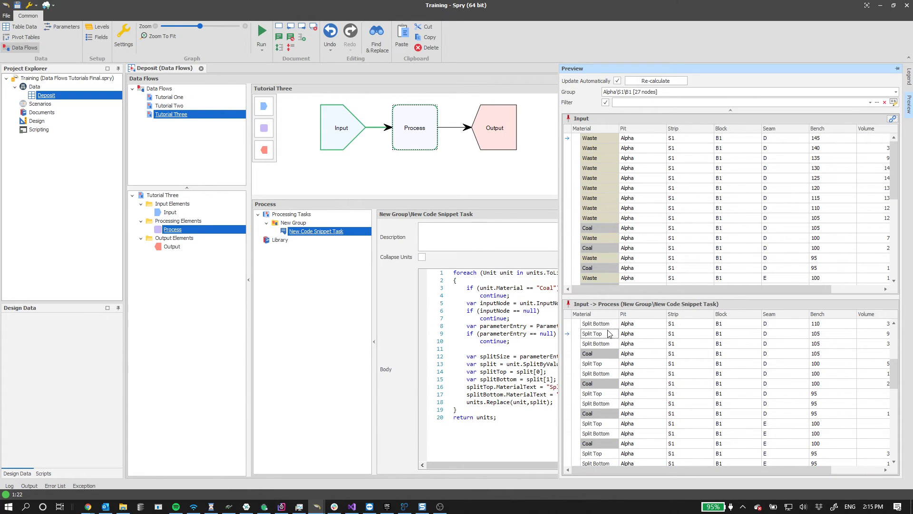
click(611, 325)
drag(560, 313, 386, 312)
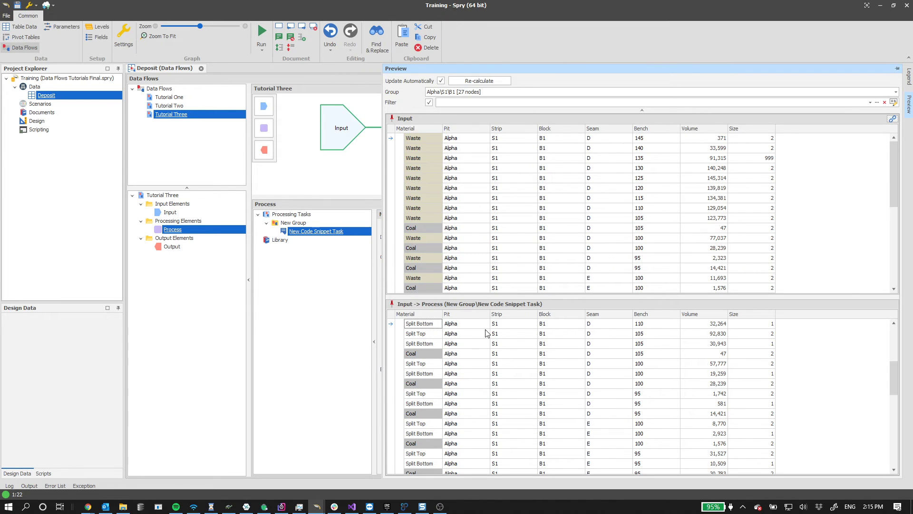
click(760, 324)
click(761, 324)
click(750, 333)
click(751, 333)
- Set the format string of the Size value field to #,##0.0 in the data flows setup
right_click(176, 116)
click(205, 137)
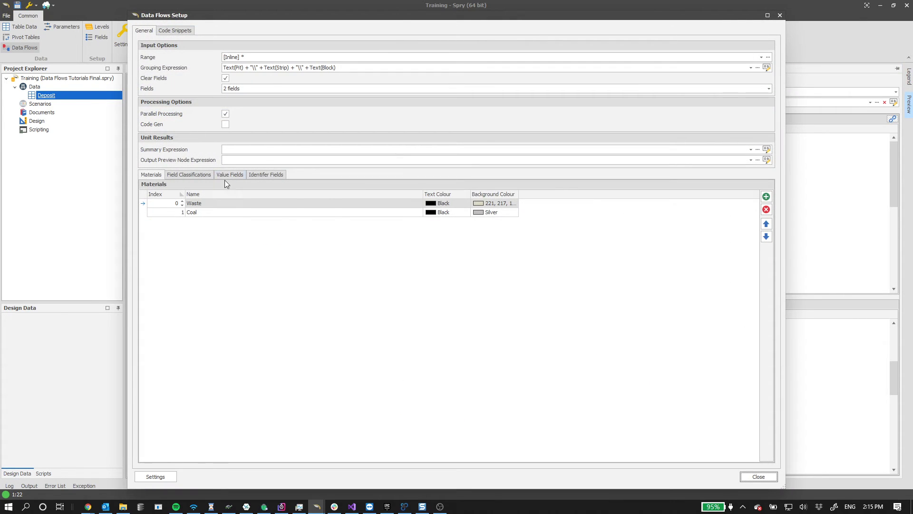
click(230, 174)
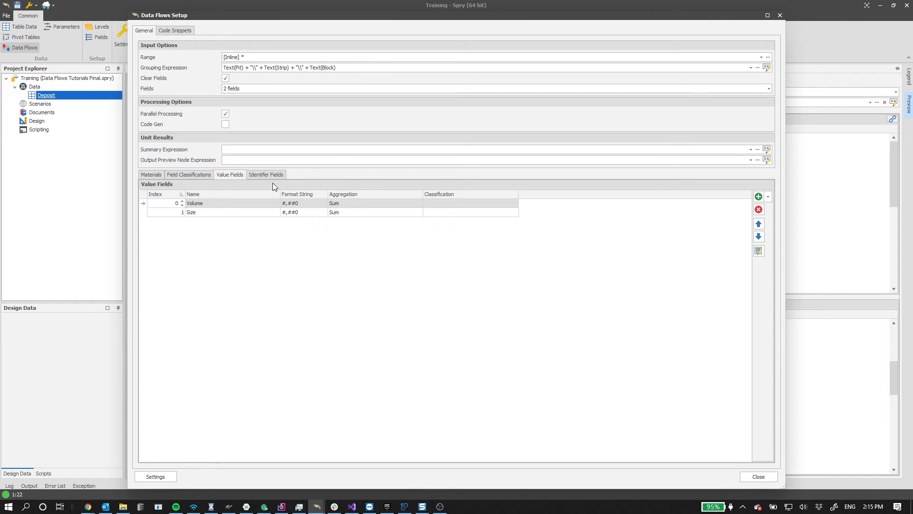
click(308, 214)
click(432, 223)
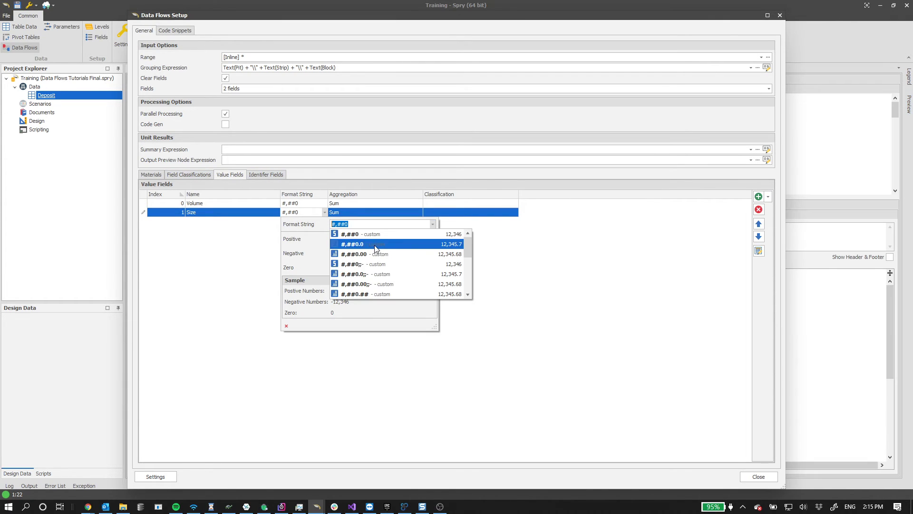
click(373, 244)
click(758, 476)
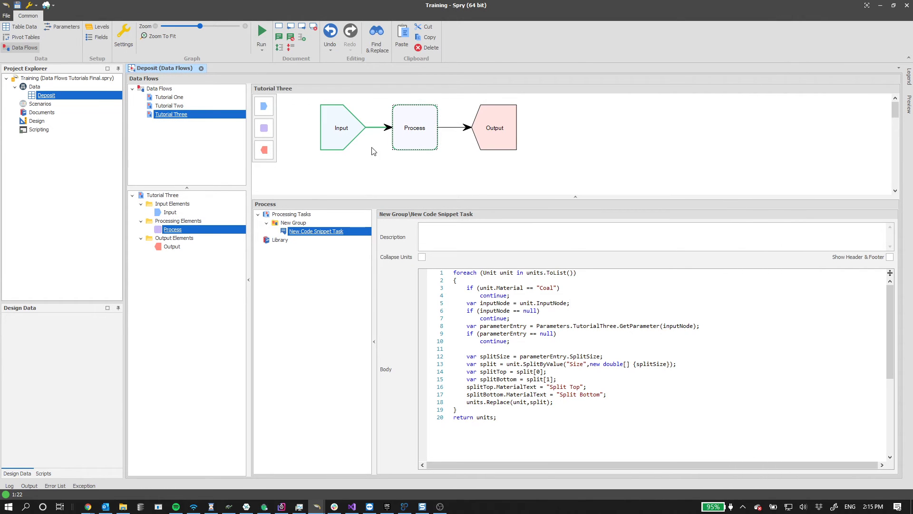
- Recalculate the preview and examine the Bench and Size values of the first Split Top and Split Bottom rows
click(909, 104)
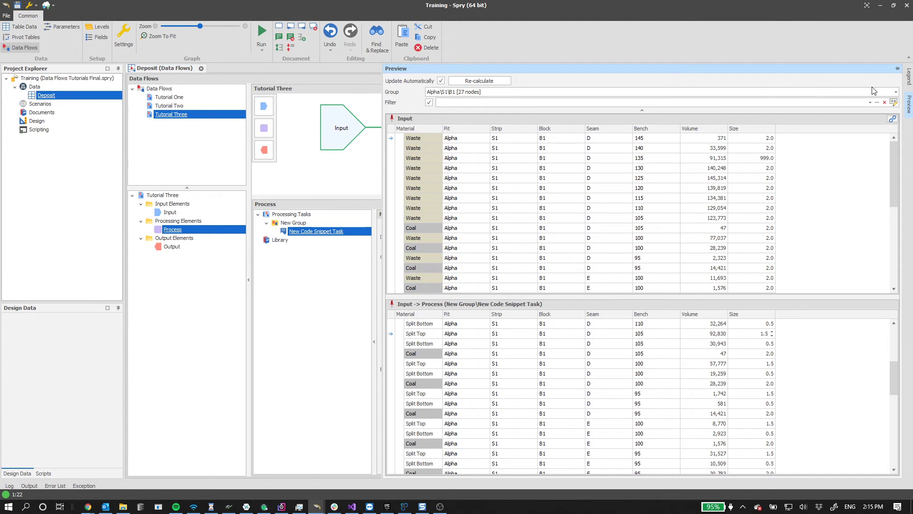
click(461, 79)
click(637, 334)
click(658, 325)
scroll(623, 337, up, 5)
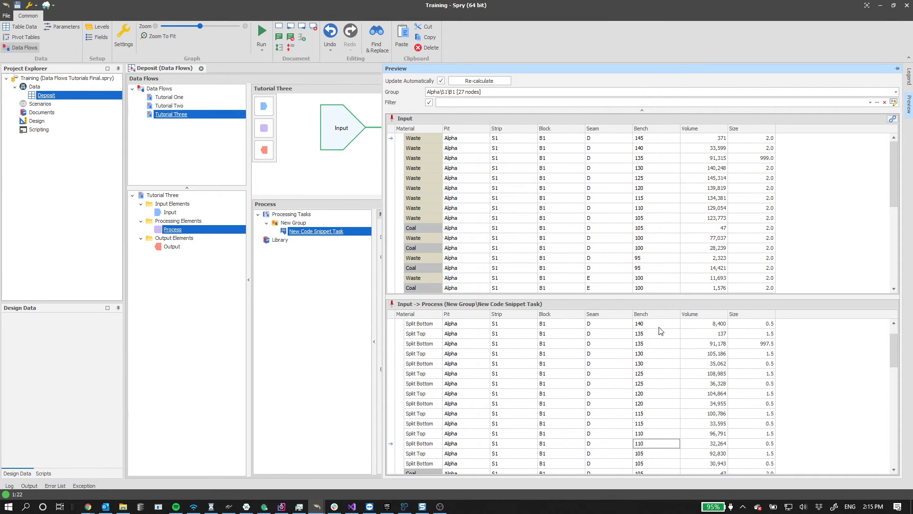
click(657, 324)
click(431, 326)
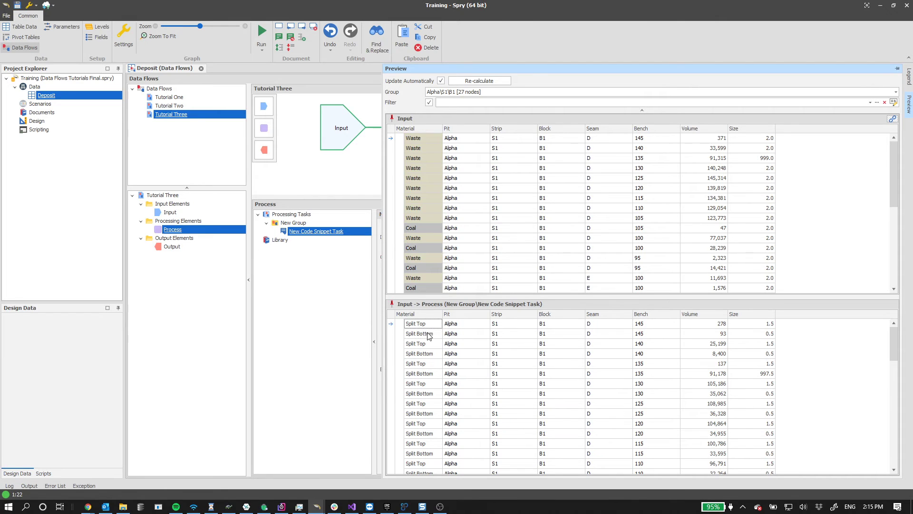
click(653, 325)
click(764, 323)
click(748, 334)
drag(757, 334, 811, 334)
click(420, 335)
- Review how splitTop, split[0] and the splitSize argument relate in the code snippet
drag(383, 120, 651, 122)
double_click(493, 372)
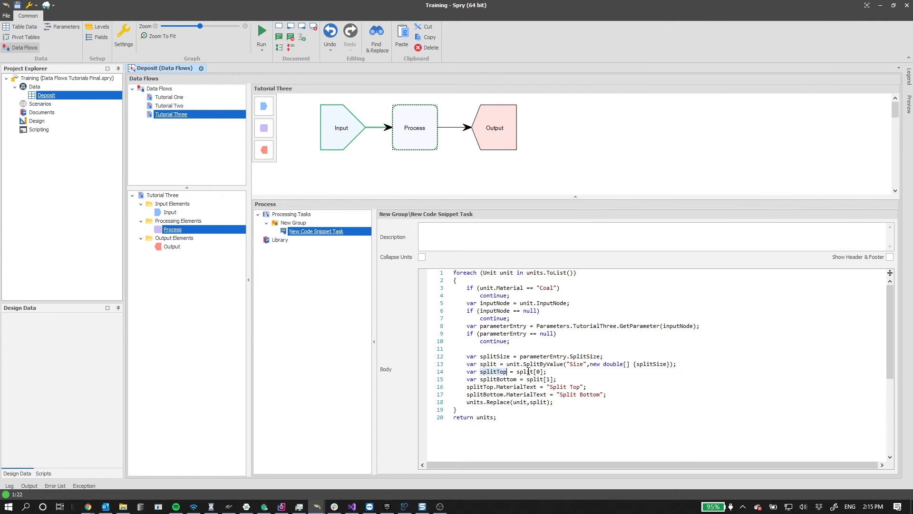
double_click(530, 372)
double_click(652, 364)
- Examine the Size values of the bench 135 Split Top and Split Bottom rows in the processed preview
mouse_move(910, 102)
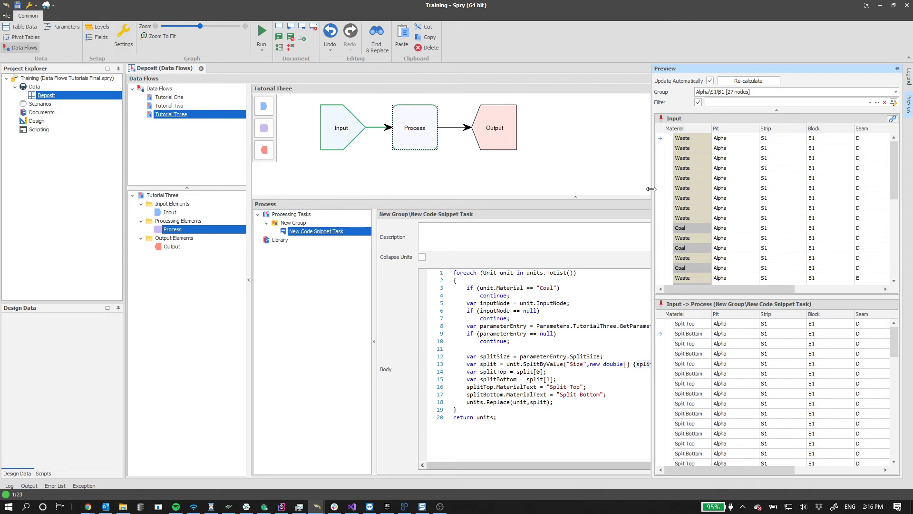
drag(652, 189, 554, 189)
click(620, 381)
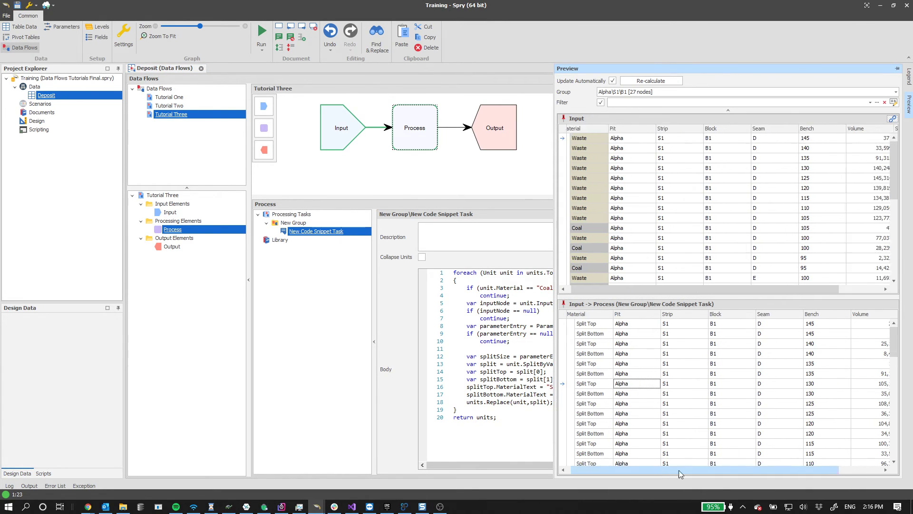
drag(678, 470, 721, 470)
click(870, 373)
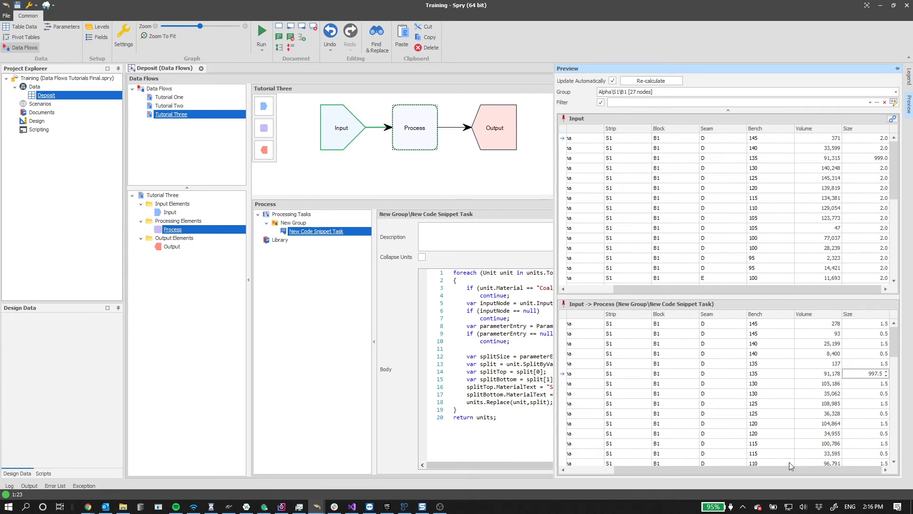
drag(777, 469, 651, 428)
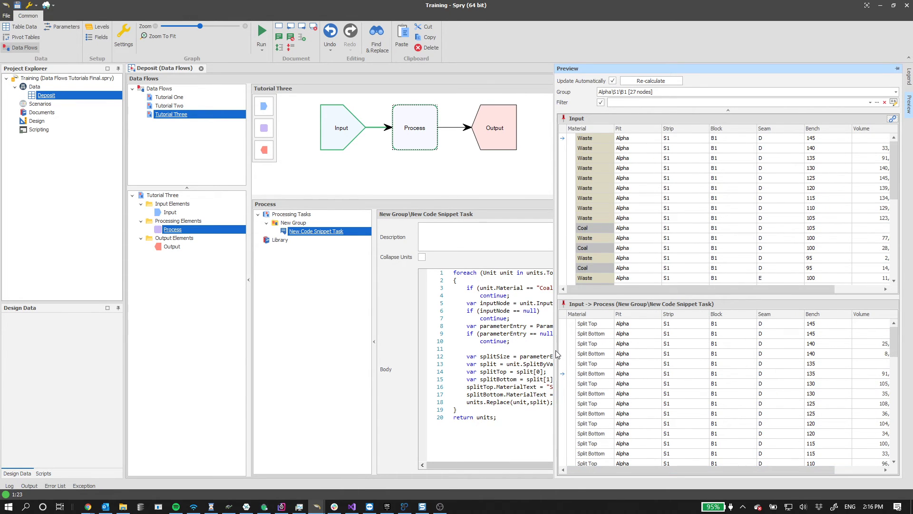
drag(555, 350, 434, 350)
click(497, 364)
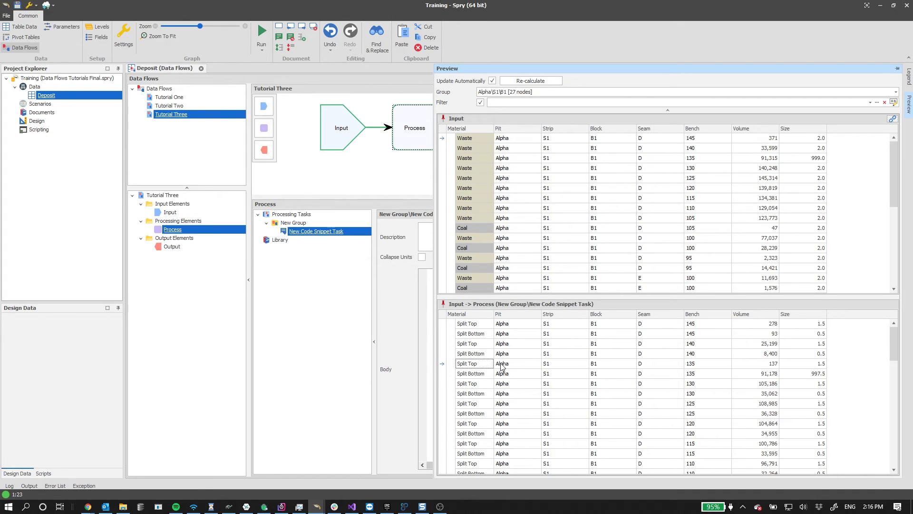
click(791, 364)
click(473, 374)
click(805, 374)
drag(435, 366, 723, 367)
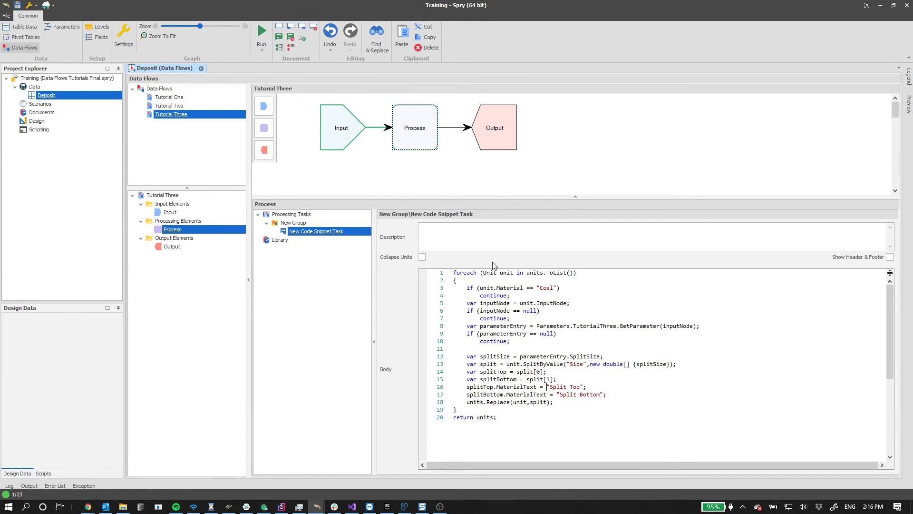
- Review the splitTop, splitBottom and units.Replace lines and look through the materials in the processed preview
double_click(486, 387)
double_click(484, 395)
click(476, 402)
mouse_move(909, 105)
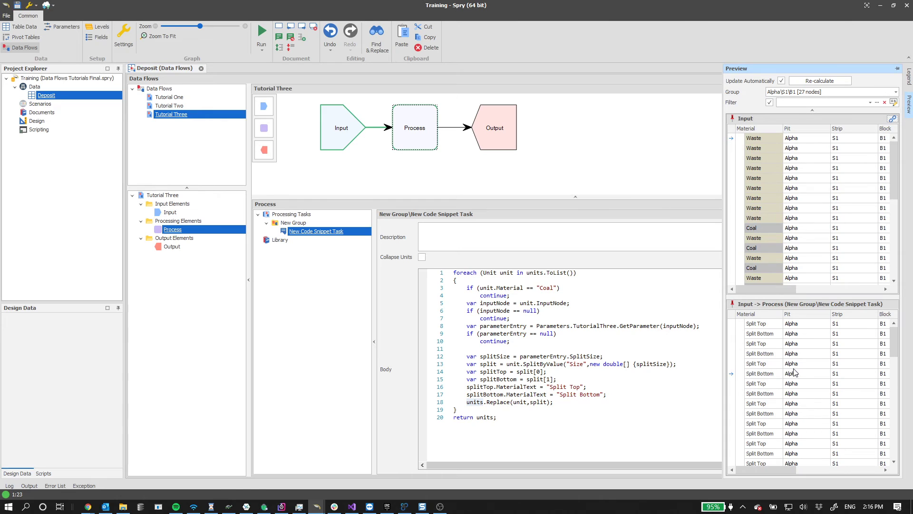
scroll(795, 373, down, 3)
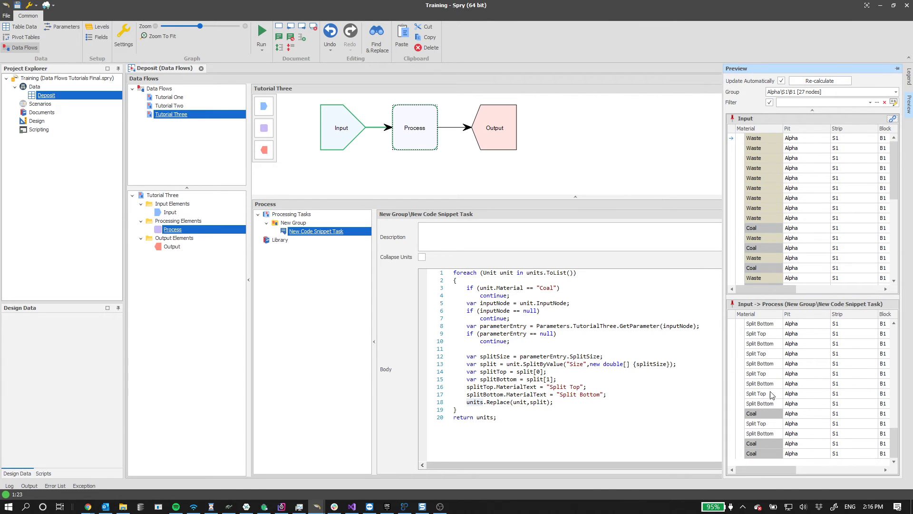
scroll(843, 372, up, 3)
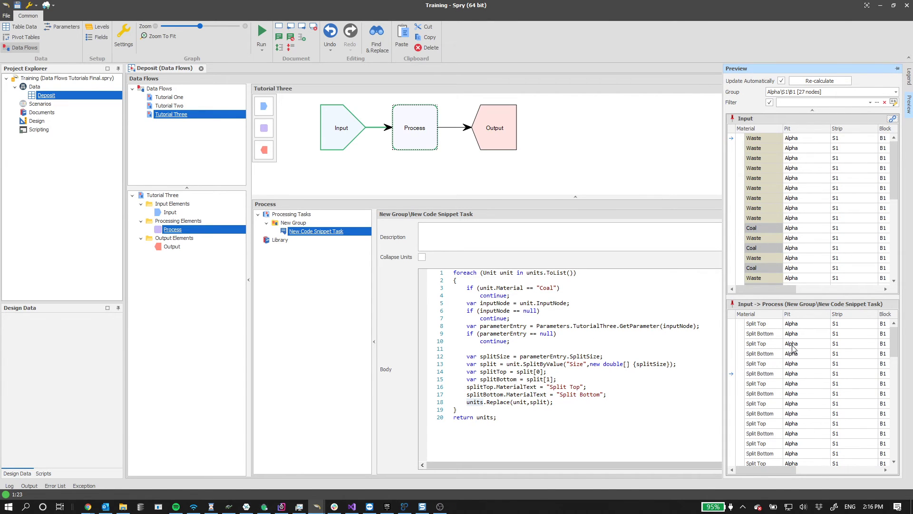
- Widen the preview and examine the Volume and Size columns of the input and processed rows
click(600, 389)
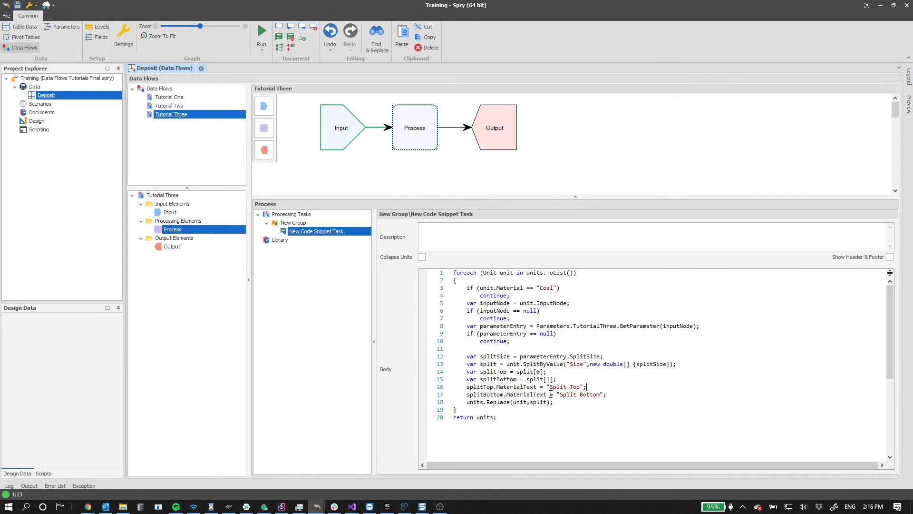
click(909, 105)
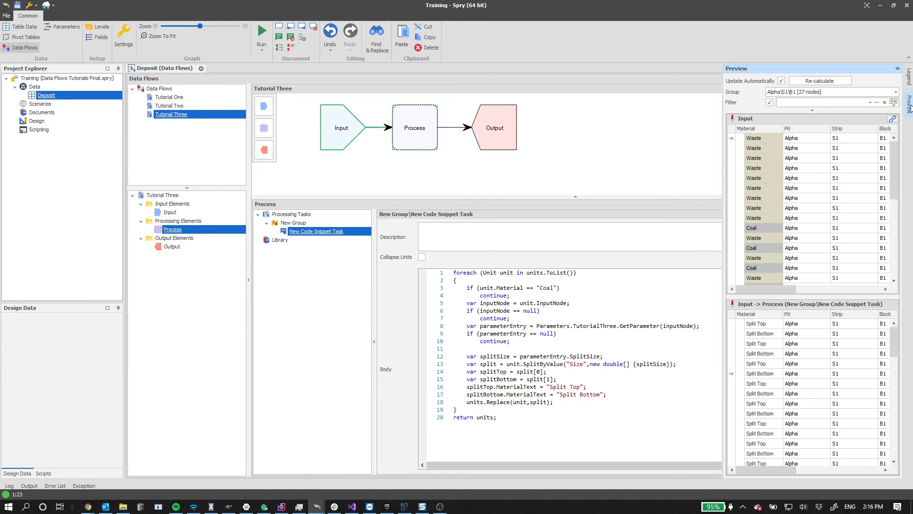
drag(723, 157, 573, 157)
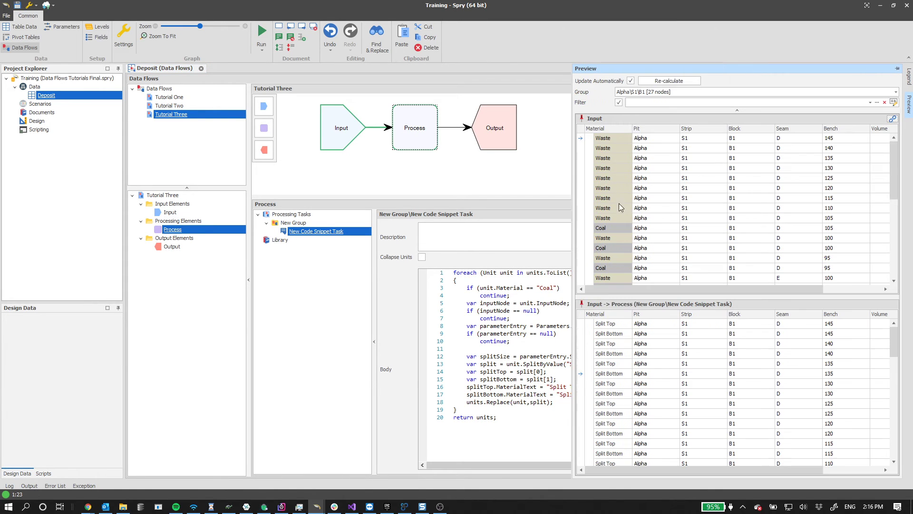
drag(762, 471, 850, 472)
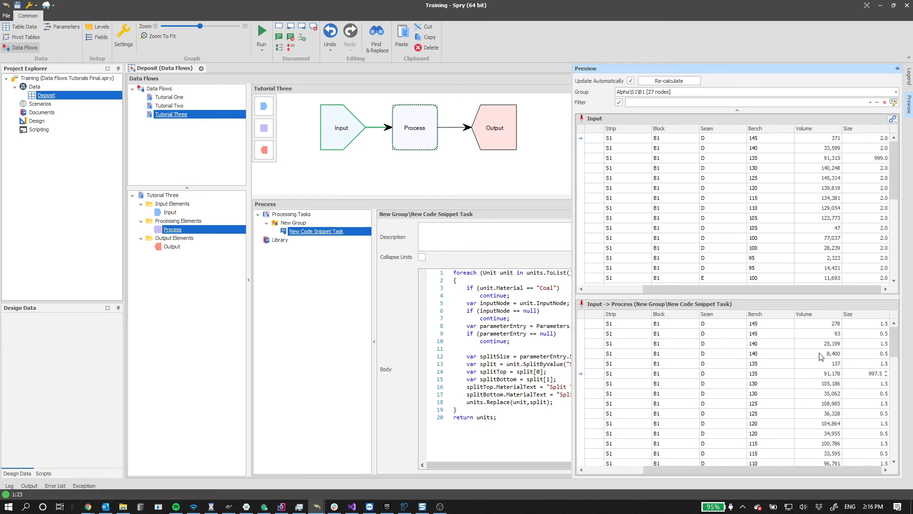
click(819, 139)
- Review the Volume and Size value fields and their Sum aggregation in the Tutorial Three data flow settings
right_click(169, 115)
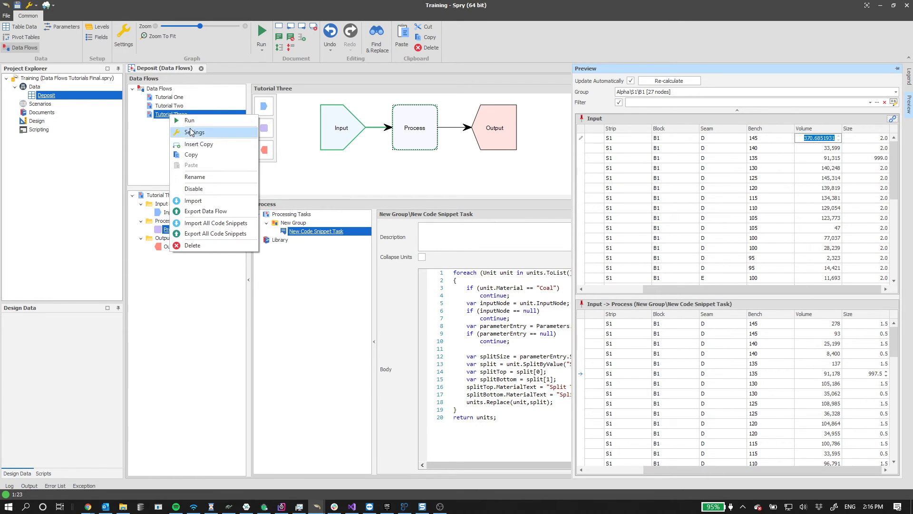
click(219, 132)
click(236, 175)
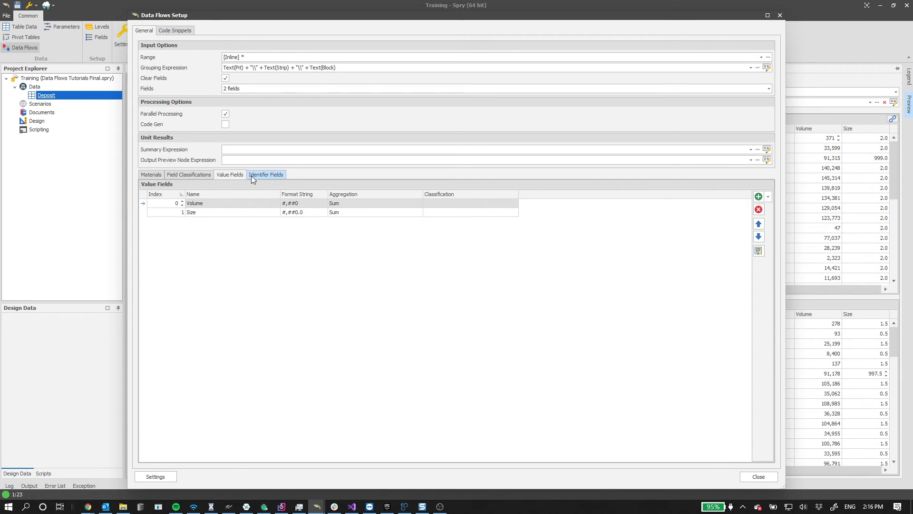
click(207, 212)
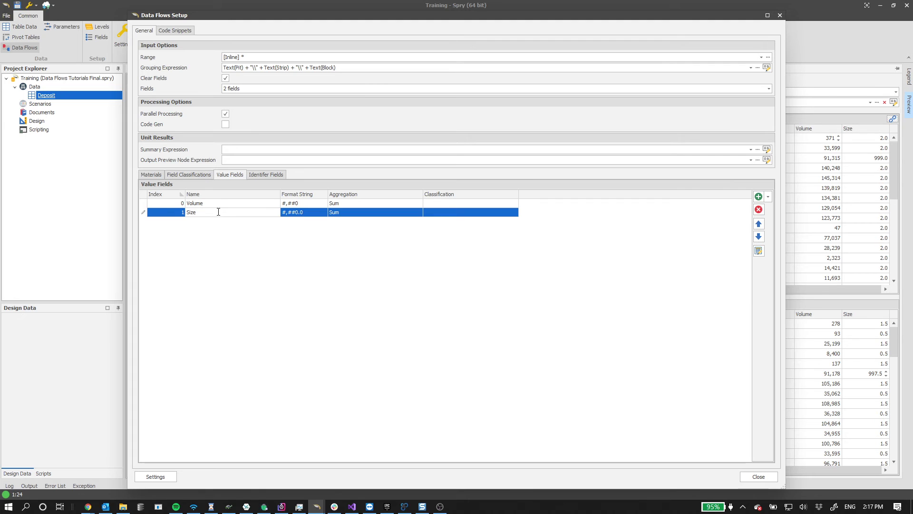
click(220, 202)
double_click(189, 204)
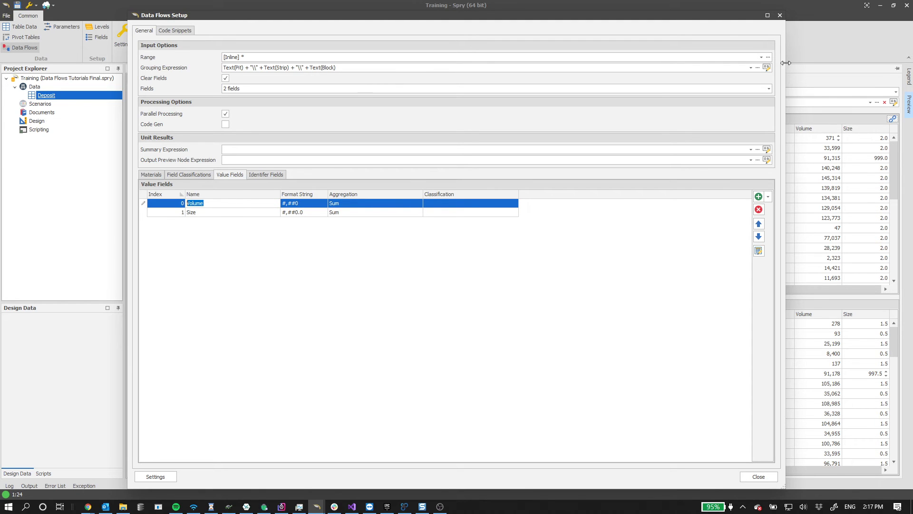
click(781, 15)
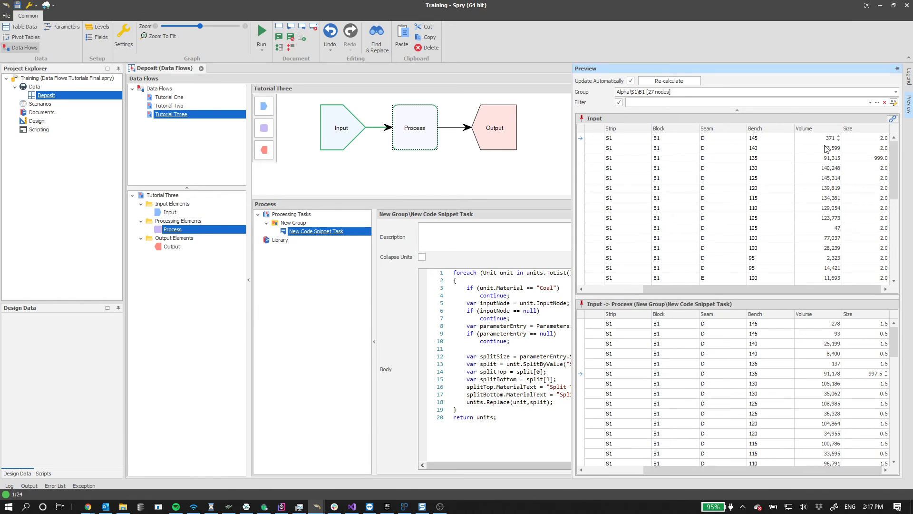
- Compare the bench 135 input row's Volume and Size with the Split Bottom volume in the processed preview
click(813, 139)
click(871, 162)
click(819, 376)
click(811, 375)
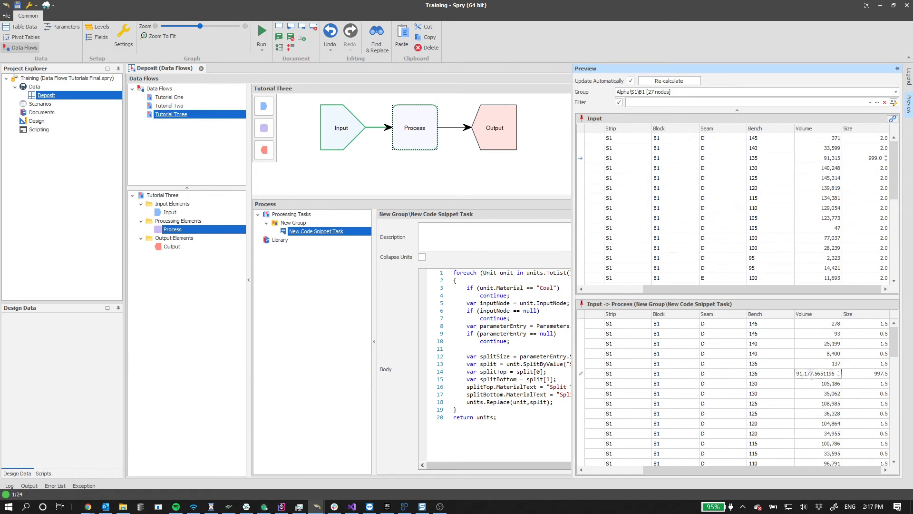
drag(815, 373, 756, 379)
drag(818, 375, 830, 374)
click(824, 158)
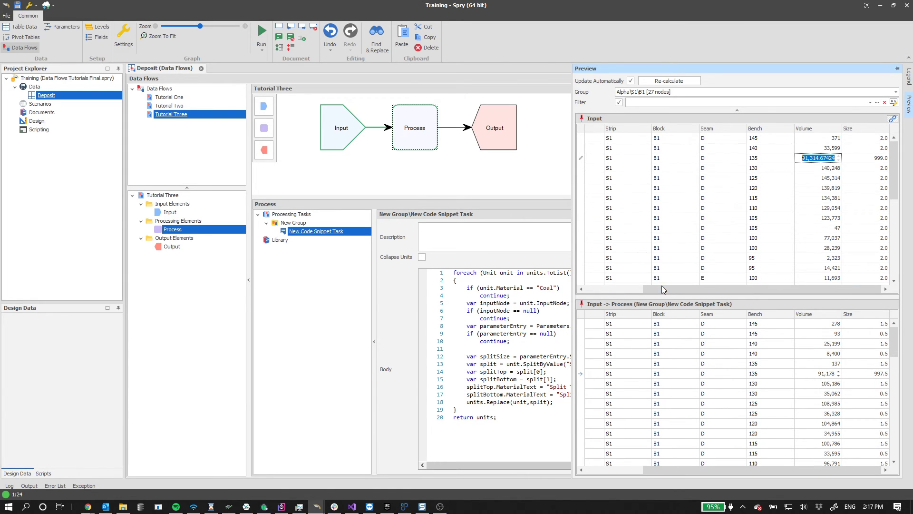
- Check the Split Top, Split Bottom and Coal materials through to the end of the processed preview
drag(662, 288, 593, 289)
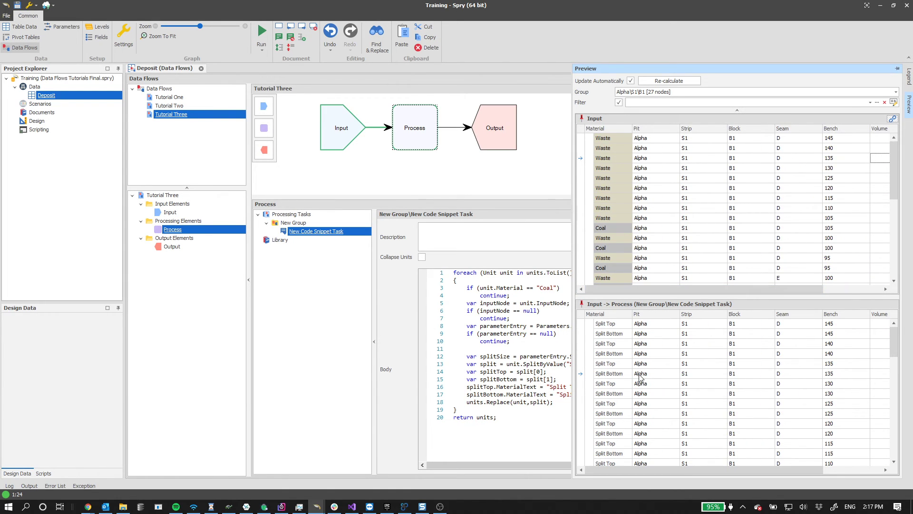
scroll(640, 377, down, 10)
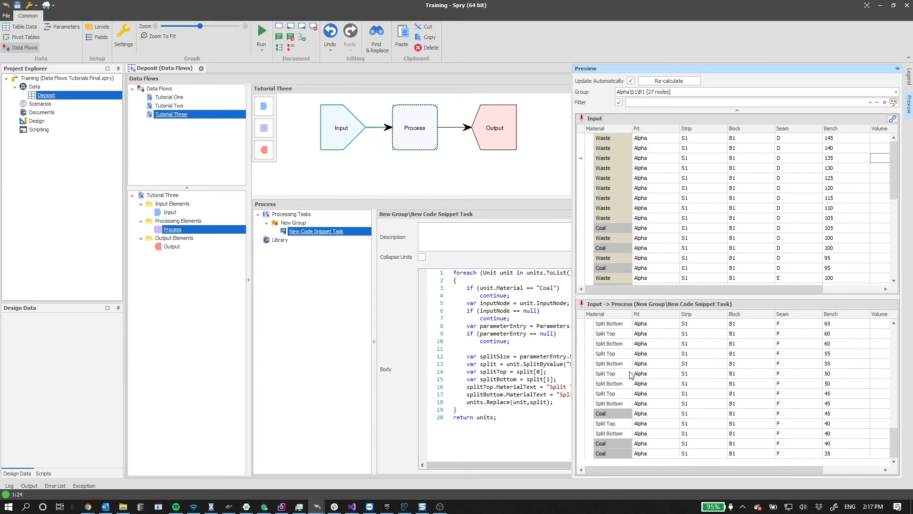
scroll(631, 375, up, 10)
click(572, 287)
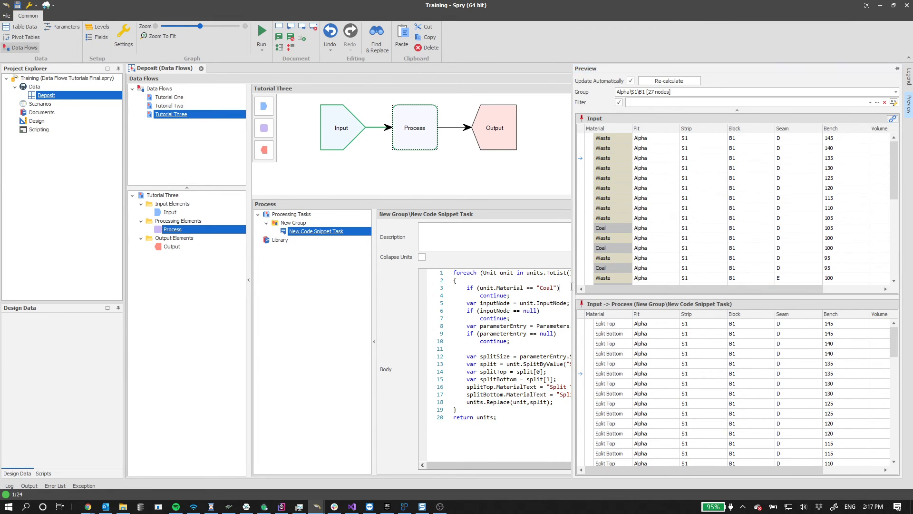
- Limit the Output element's field filter to the Data Flows\Tutorial Three fields
click(491, 129)
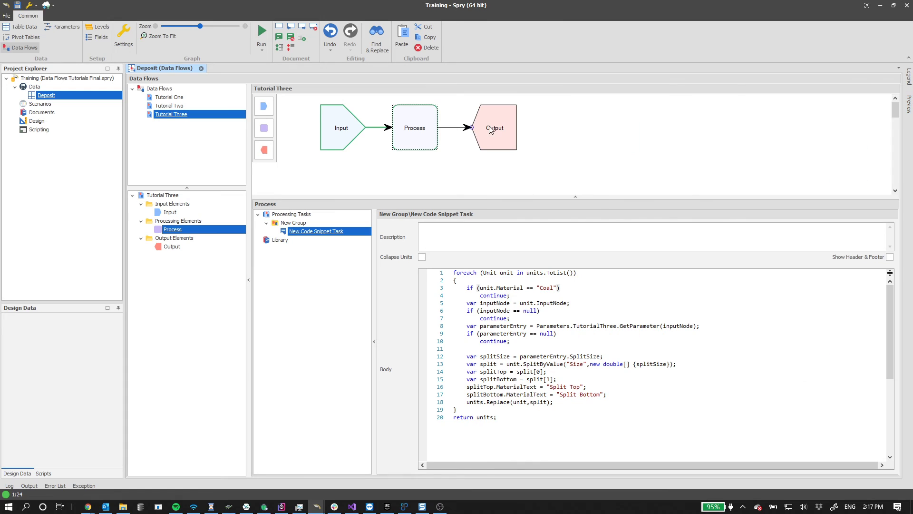
click(483, 244)
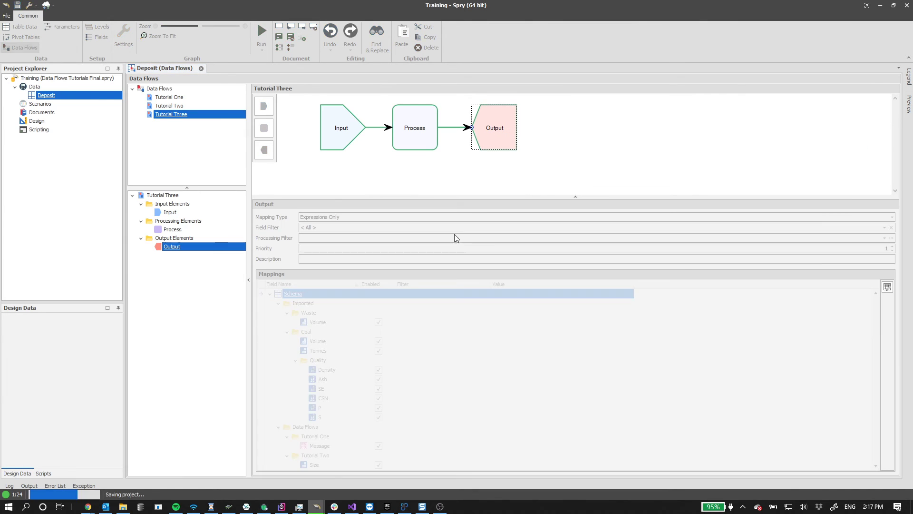
click(307, 228)
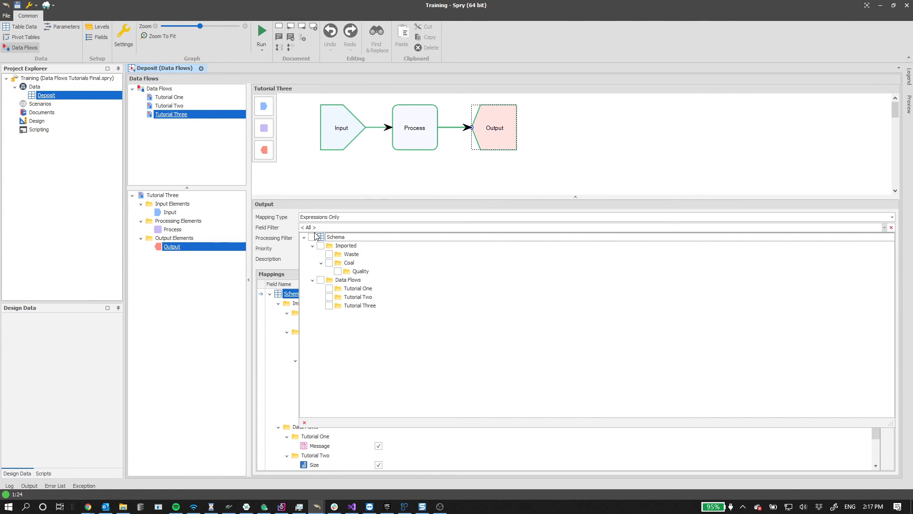
click(329, 305)
click(264, 362)
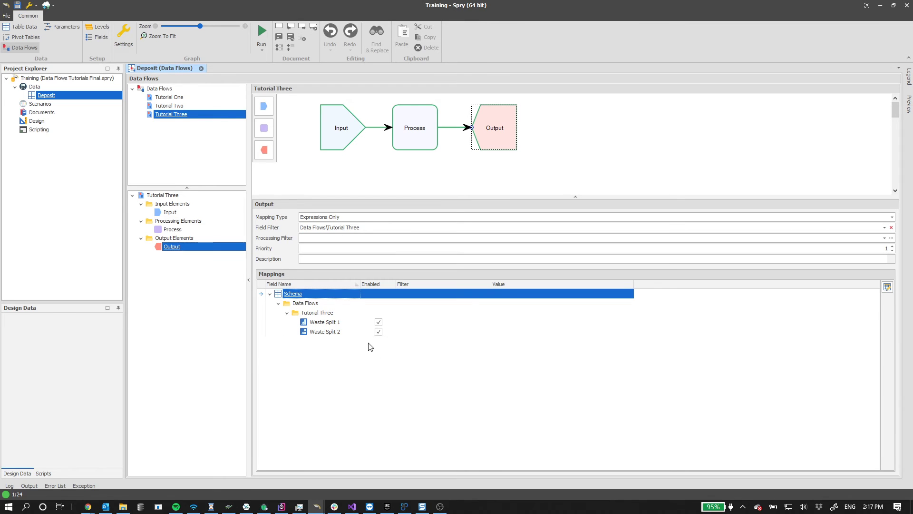
- Set the Output element's mapping type to Unit's Input Node
click(333, 325)
click(329, 218)
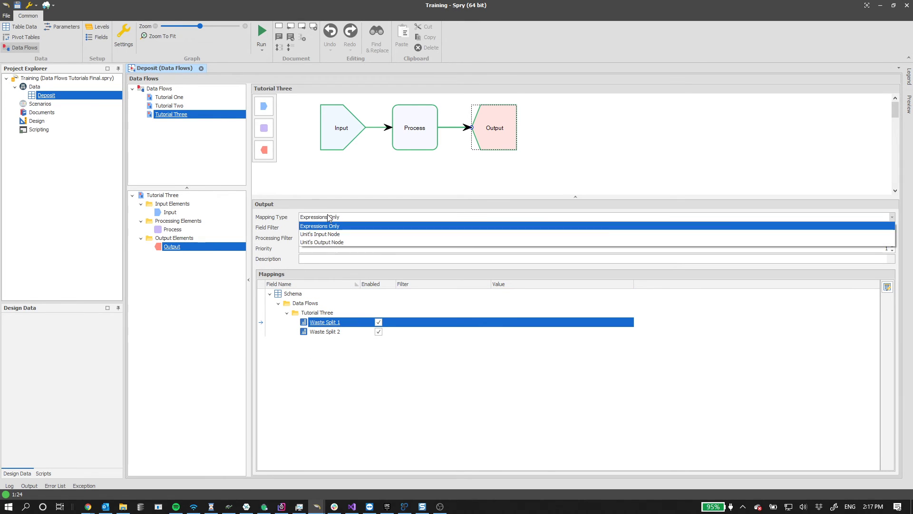
click(328, 234)
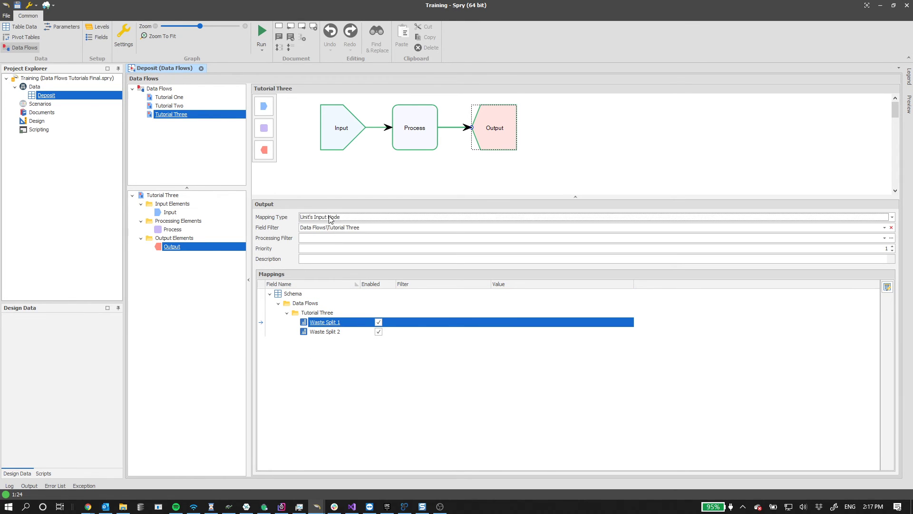
- Check which Material identifiers are available for the Waste Split 1 filter expression, leaving the filter empty
click(412, 323)
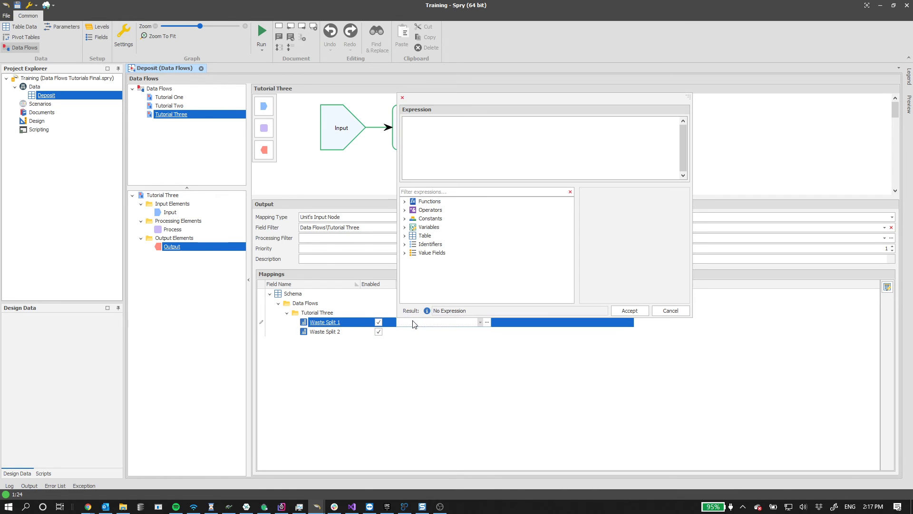
click(404, 245)
click(413, 252)
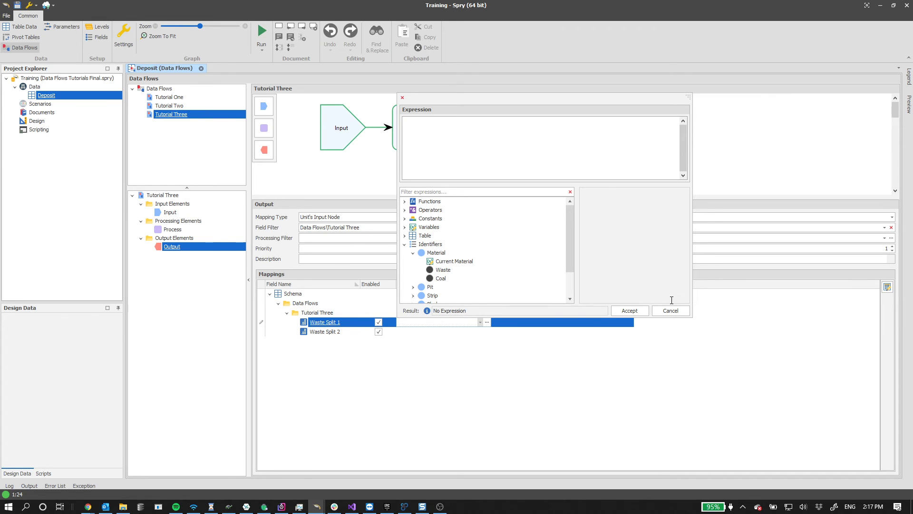
key(Escape)
- Run the Tutorial Three data flow, adding the Split Top identifier to the Material field and remembering that choice
click(263, 30)
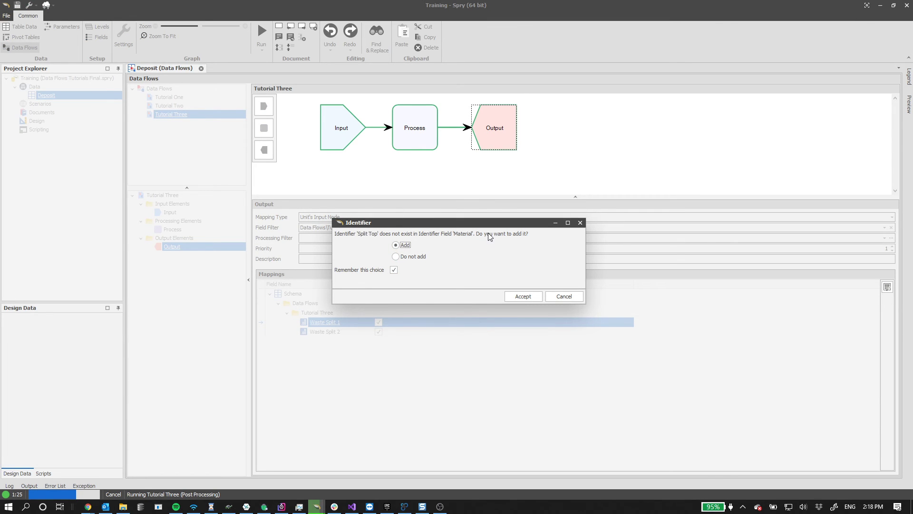
click(521, 296)
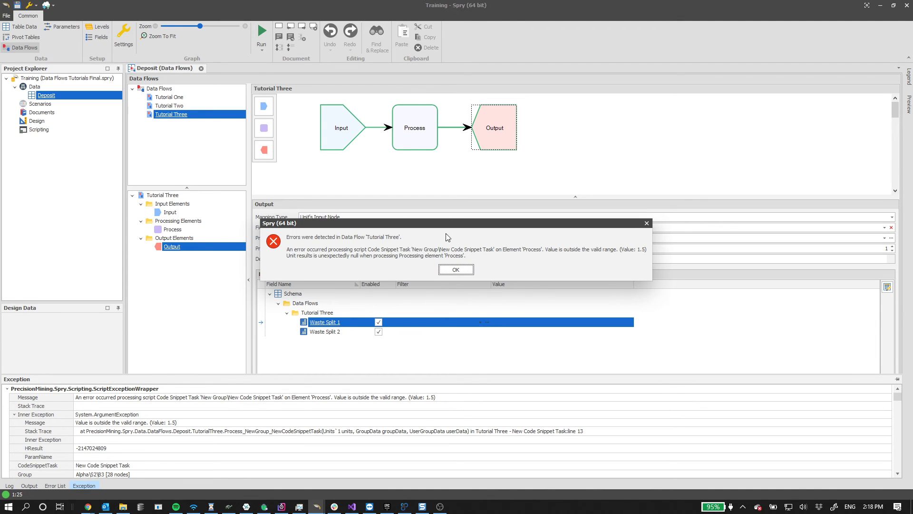
click(456, 269)
- Trace the exception to its line in the code snippet and examine the SplitByValue call and its splitSize argument
double_click(464, 432)
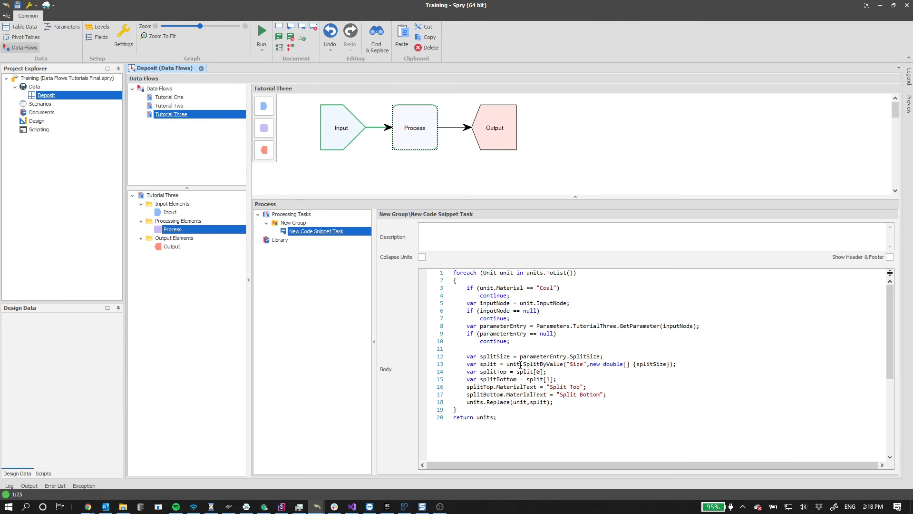
double_click(656, 363)
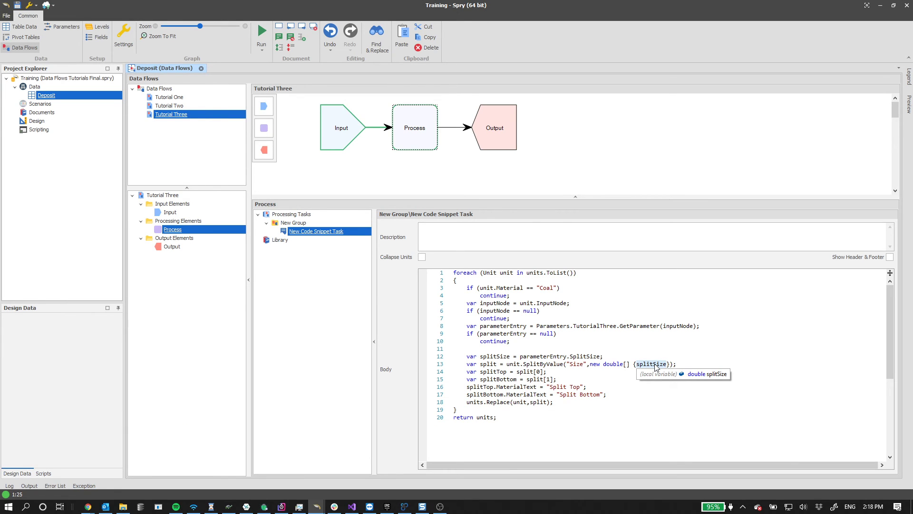
drag(520, 366, 508, 367)
double_click(652, 364)
- Below the splitSize declaration, add the condition if (splitSize > unit.Size) with the assignment splitSize = unit.Size;
click(623, 357)
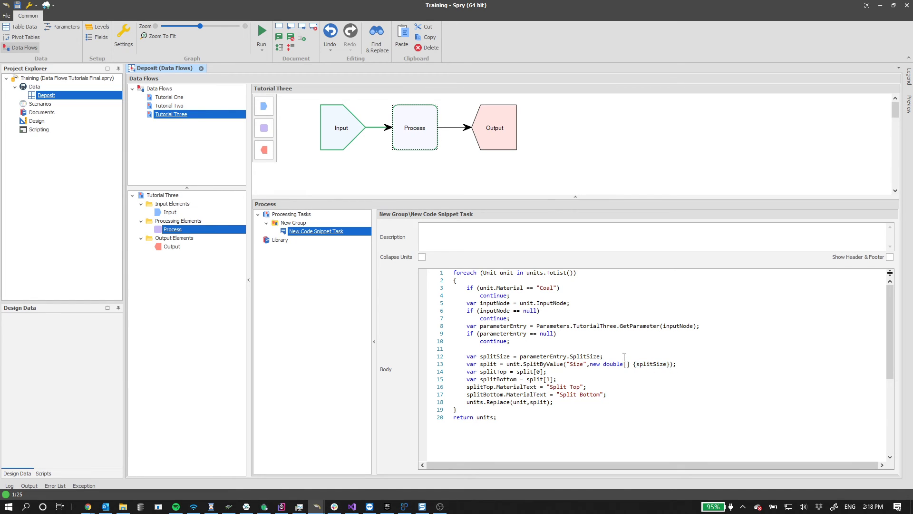
key(Return)
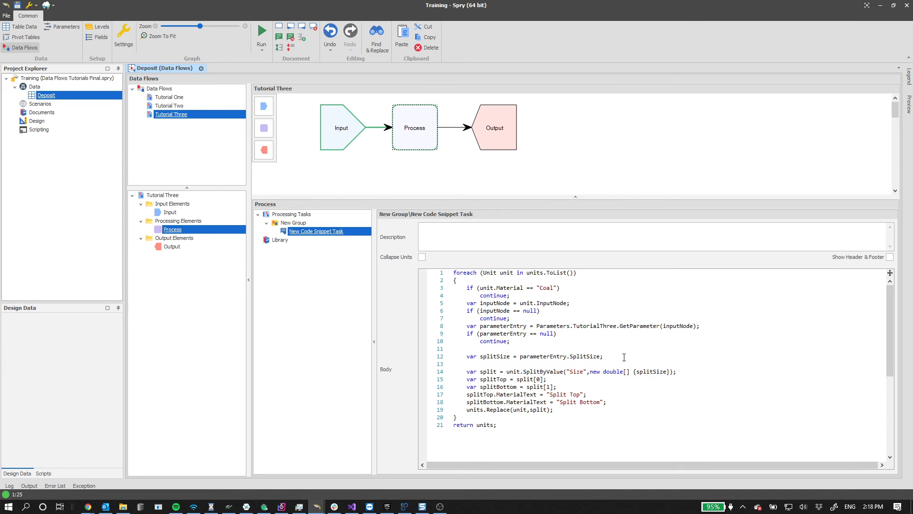
text(if ()
text(splitSize )
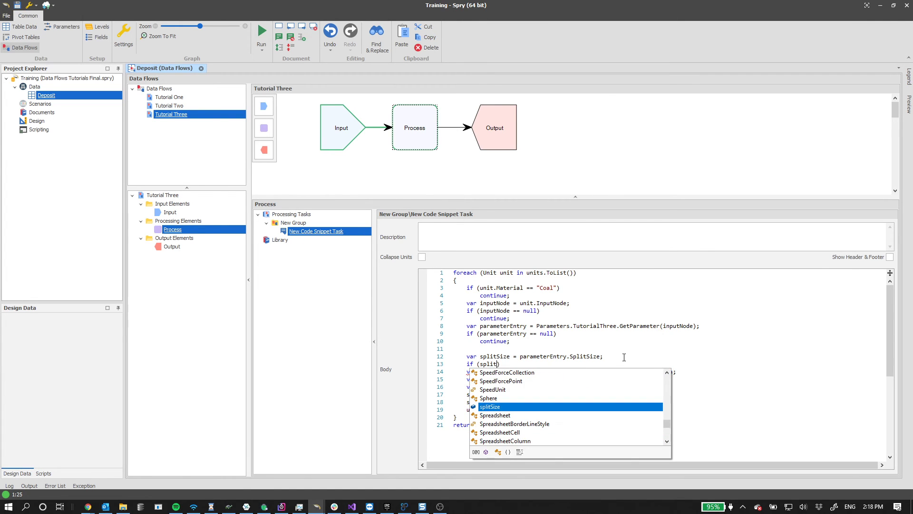
text(>)
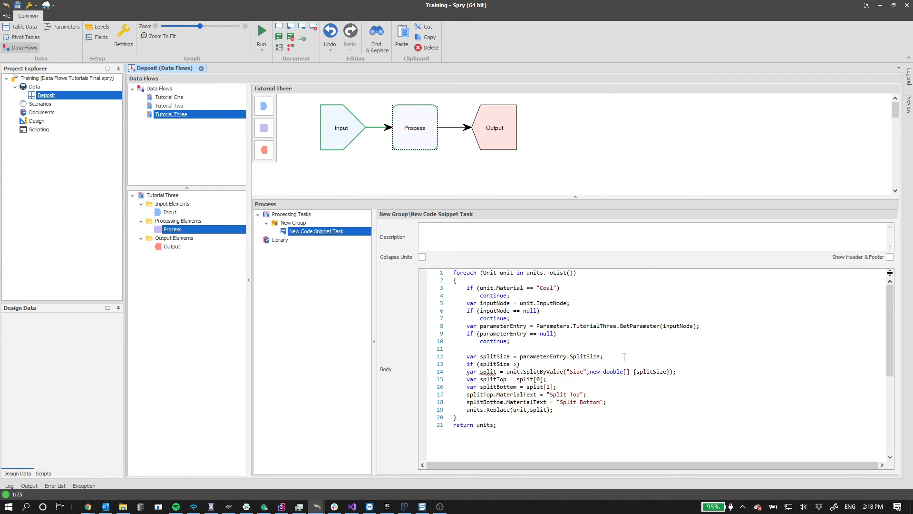
text( unit.S)
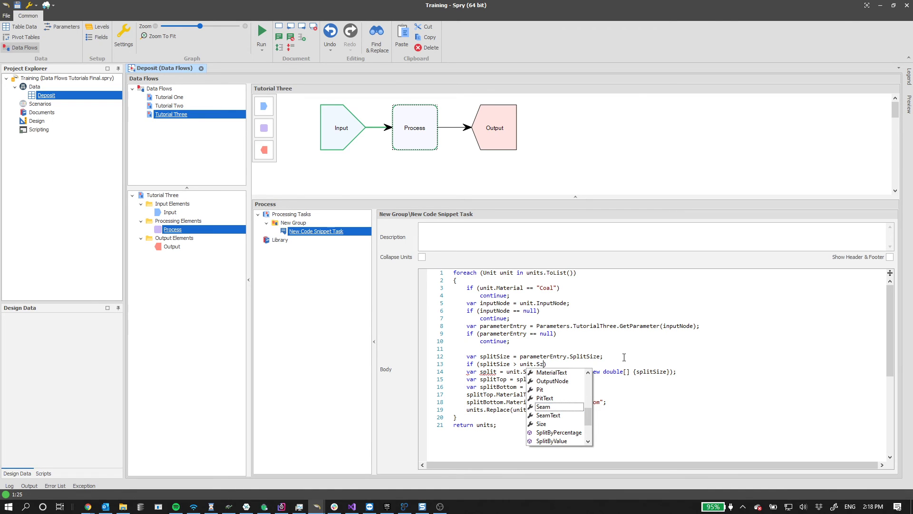
text(ize)
key(Return)
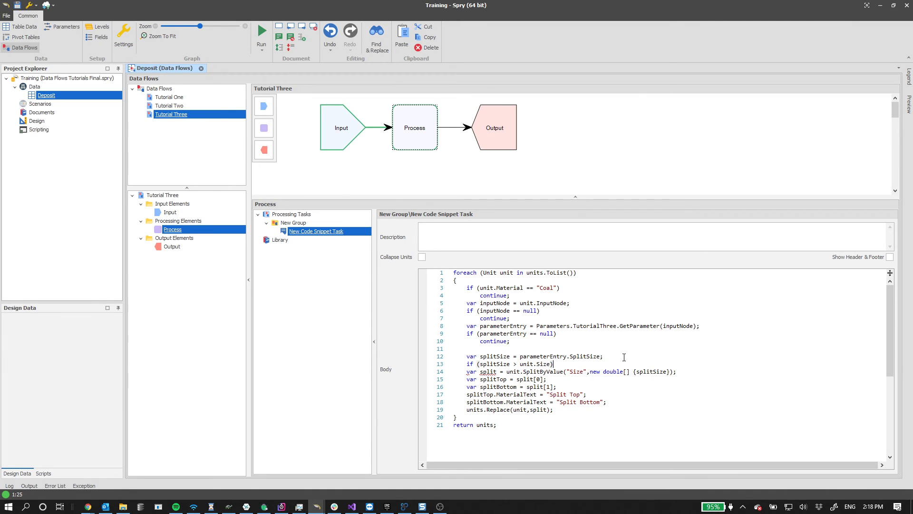
key(Return)
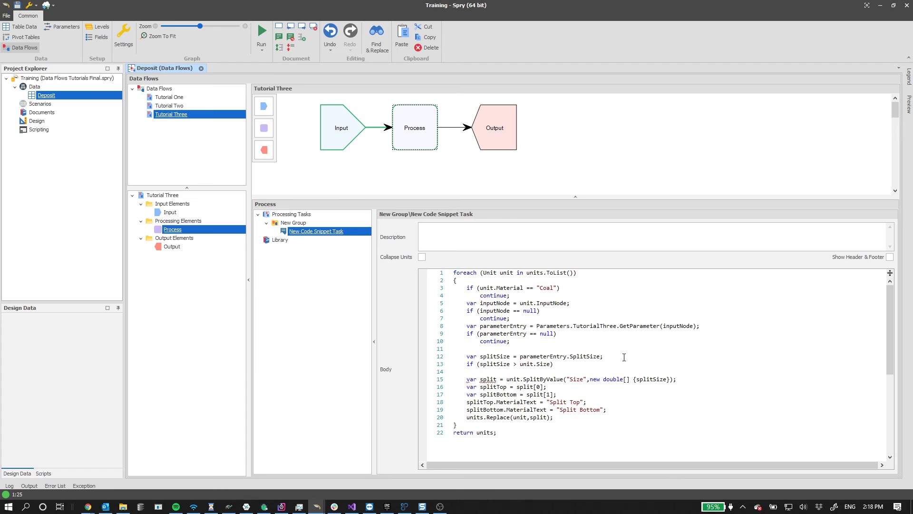
text(splitSize = unit.Size;)
- Check the splitSize assignment against the SplitByValue argument and rerun the Tutorial Three data flow
double_click(494, 373)
double_click(650, 380)
double_click(542, 371)
double_click(487, 372)
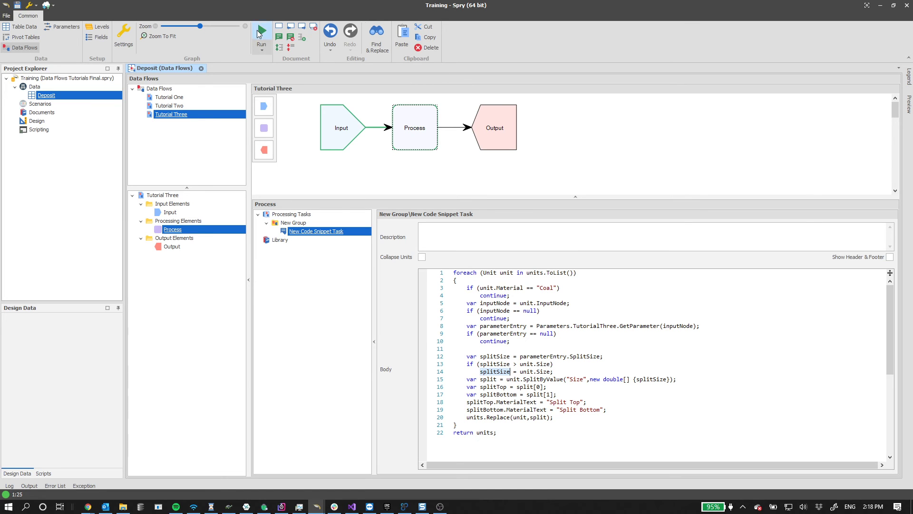
click(259, 34)
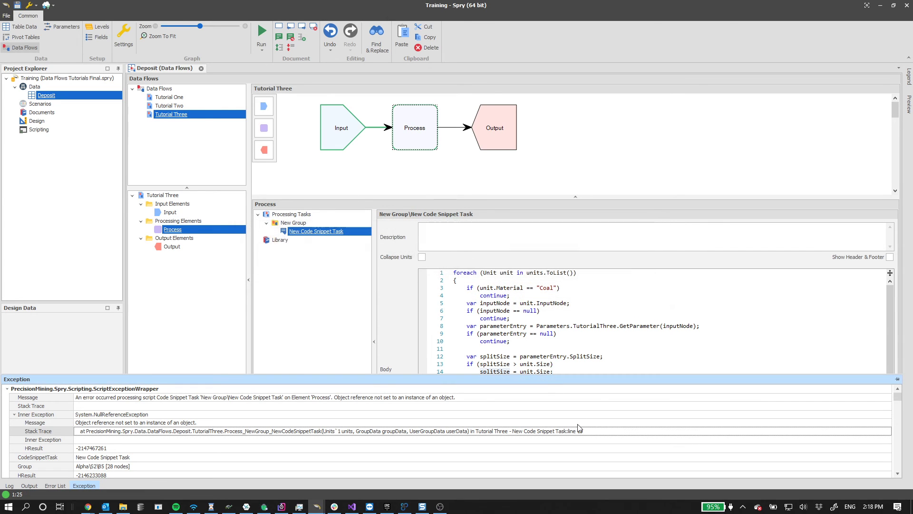
- Trace the exception to line 19 of the code snippet and examine how splitTop and splitBottom are taken from the SplitByValue result
scroll(587, 366, down, 3)
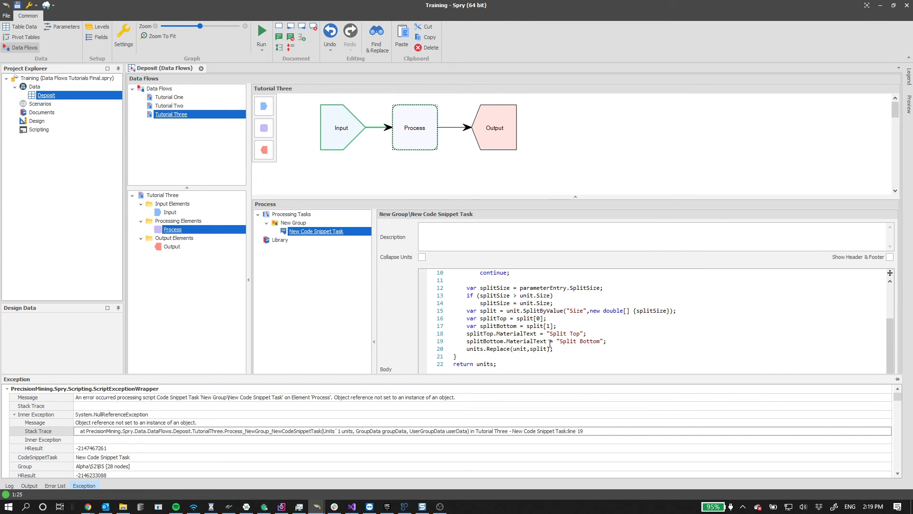
mouse_move(532, 335)
double_click(497, 326)
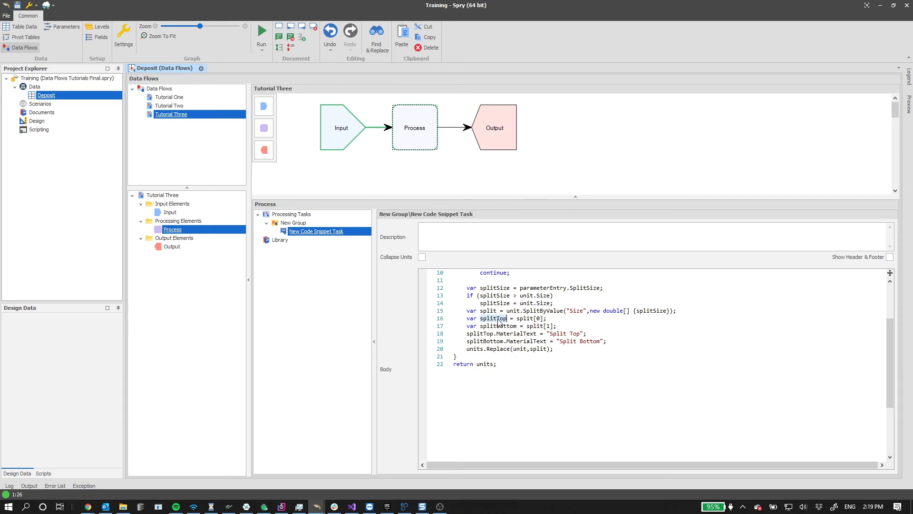
double_click(498, 319)
key(ctrl+Right)
key(ctrl+Right)
key(ctrl+shift+Right)
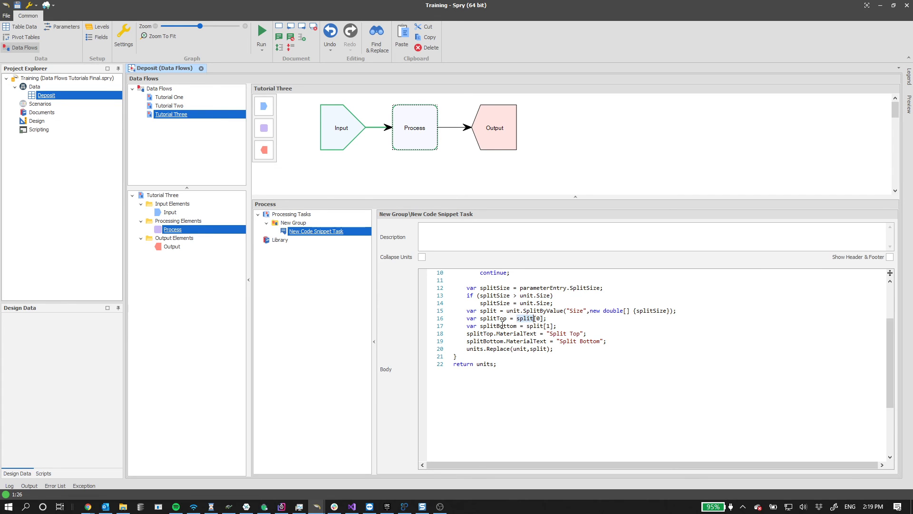
double_click(508, 327)
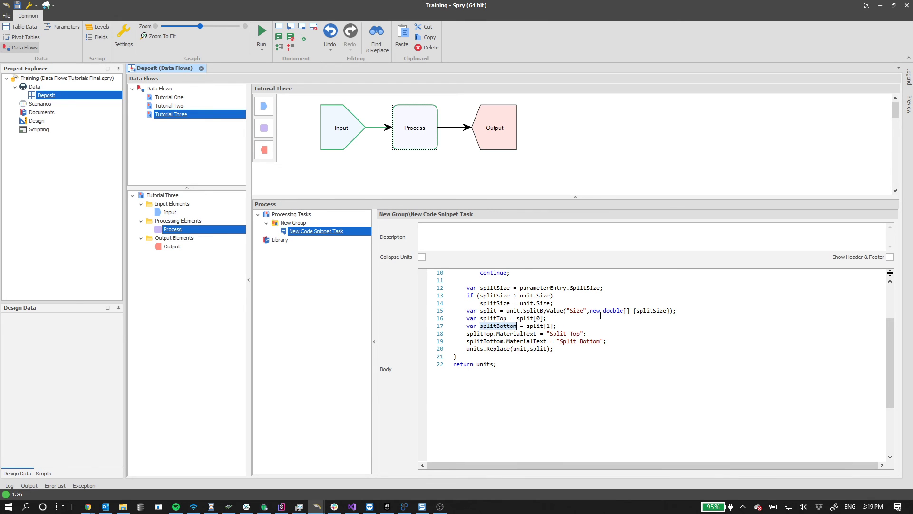
click(569, 318)
double_click(525, 318)
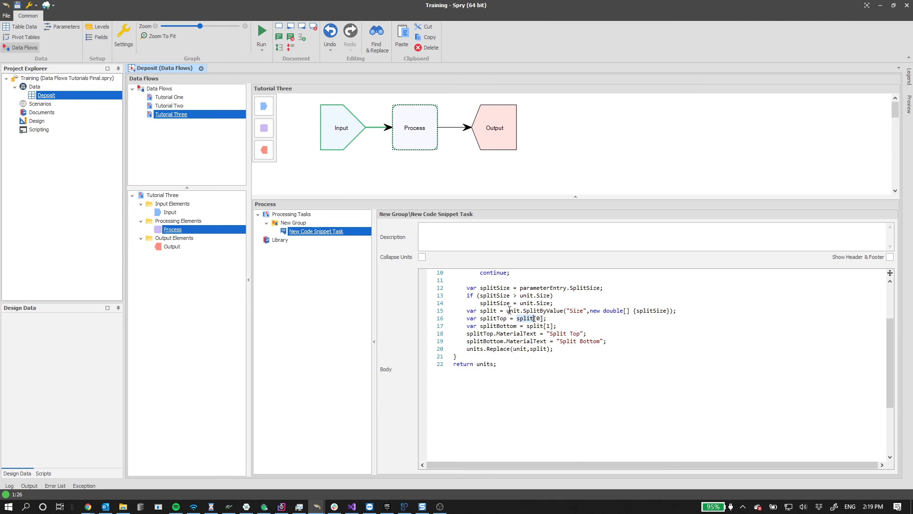
double_click(491, 325)
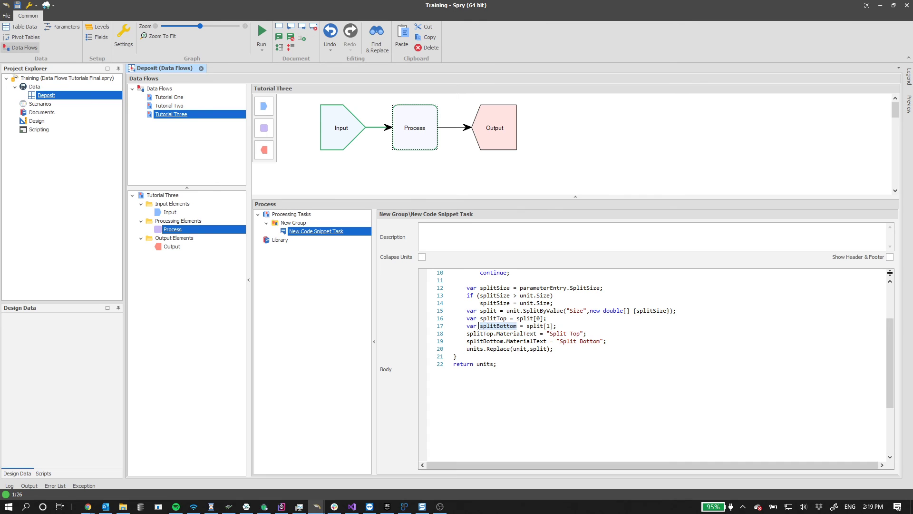
double_click(497, 318)
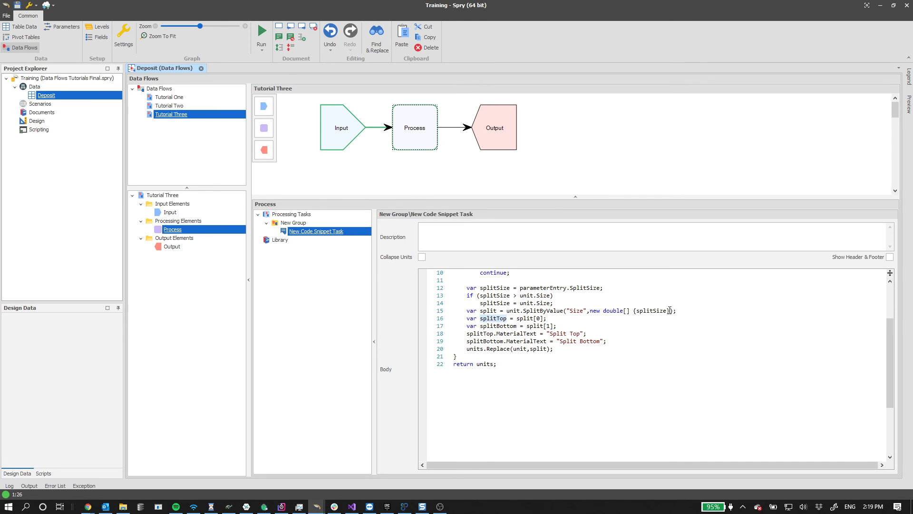
double_click(648, 312)
double_click(488, 320)
- Below the splitBottom declaration, add the condition if (splitTop != null) and indent the splitTop.MaterialText assignment under it
click(574, 323)
key(Return)
key(Return)
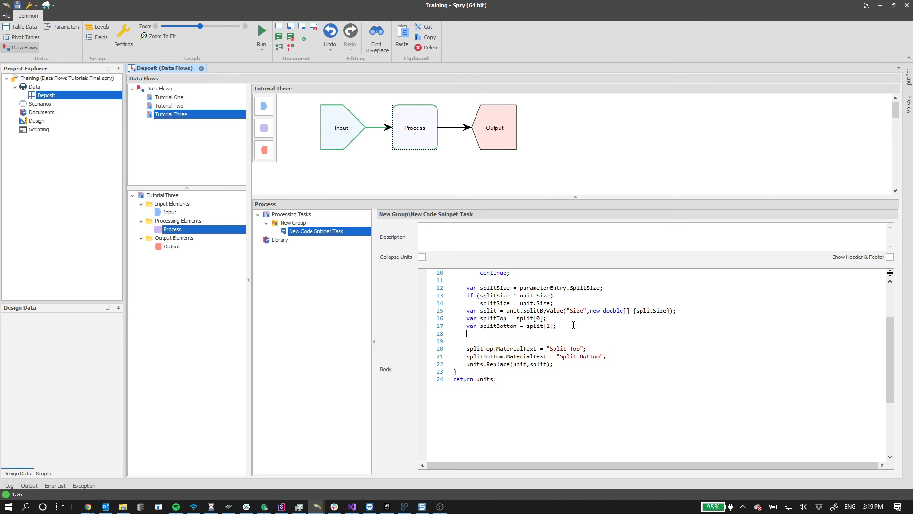
key(Delete)
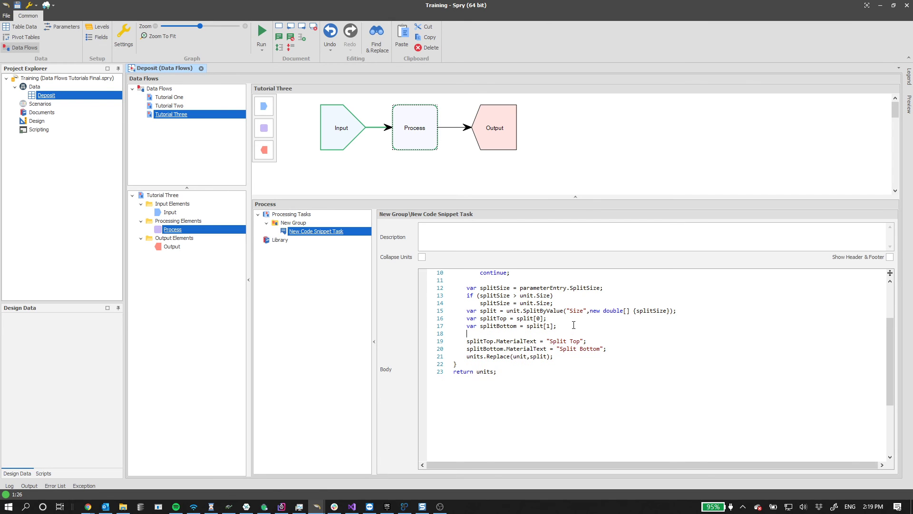
text(if (splitTop != null)
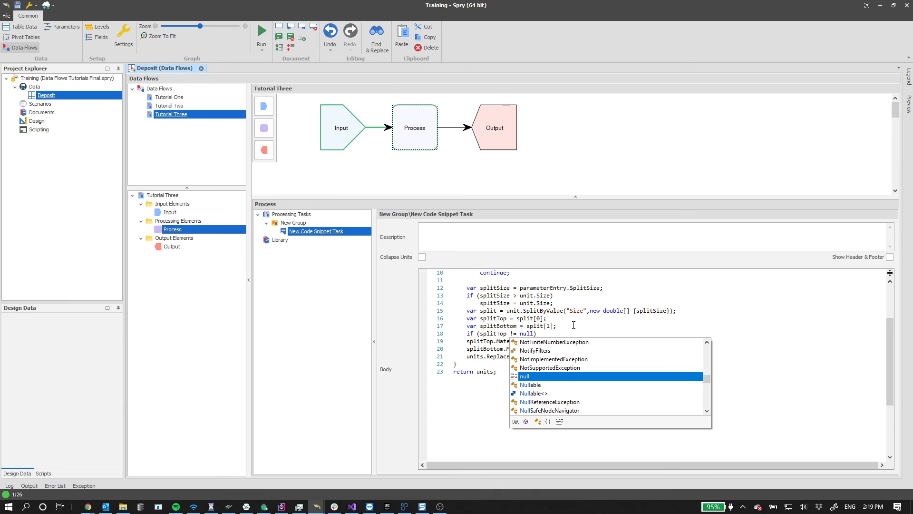
click(470, 342)
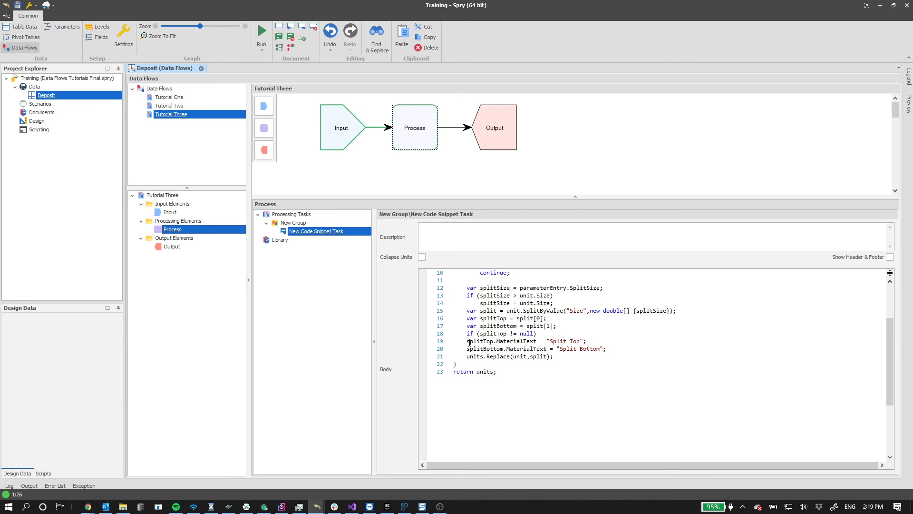
key(Tab)
key(BackSpace)
key(Left)
key(Tab)
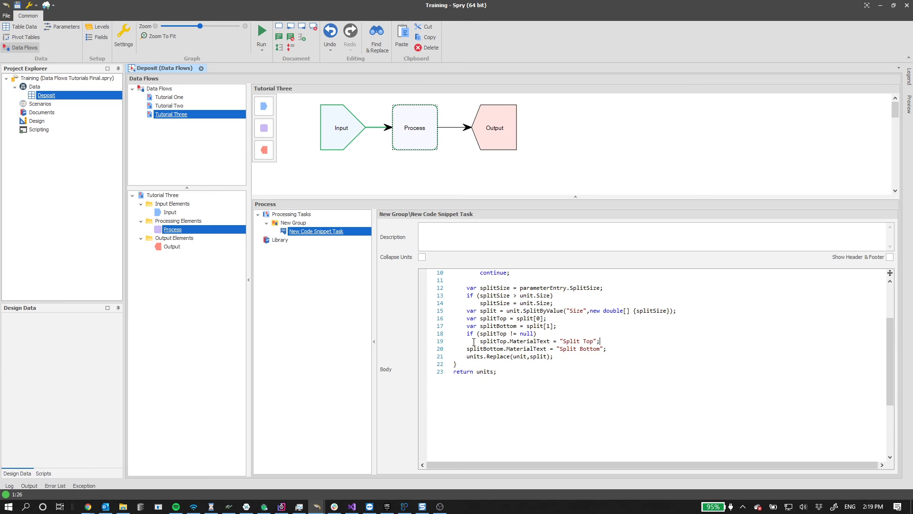
- Add the condition if (splitBottom != null) above the splitBottom.MaterialText assignment and indent that assignment under it
key(Return)
text(if (splitB)
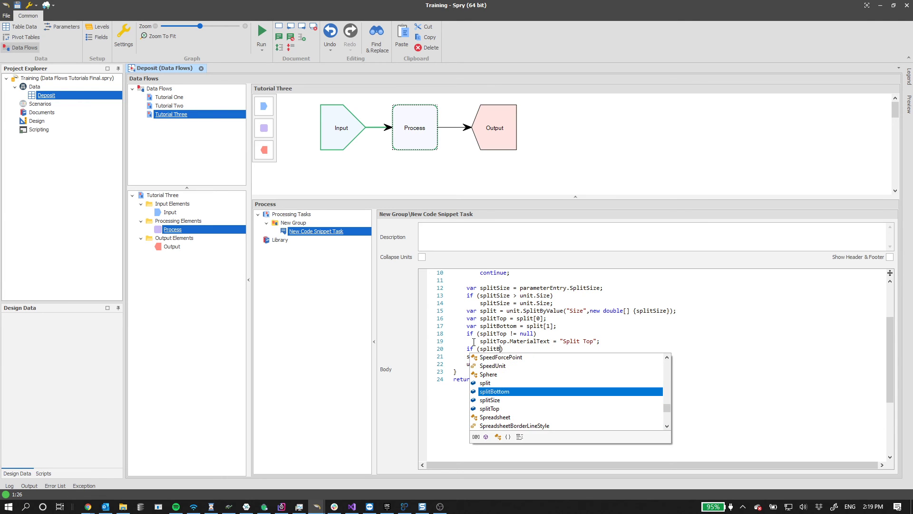
text(ottom != null)
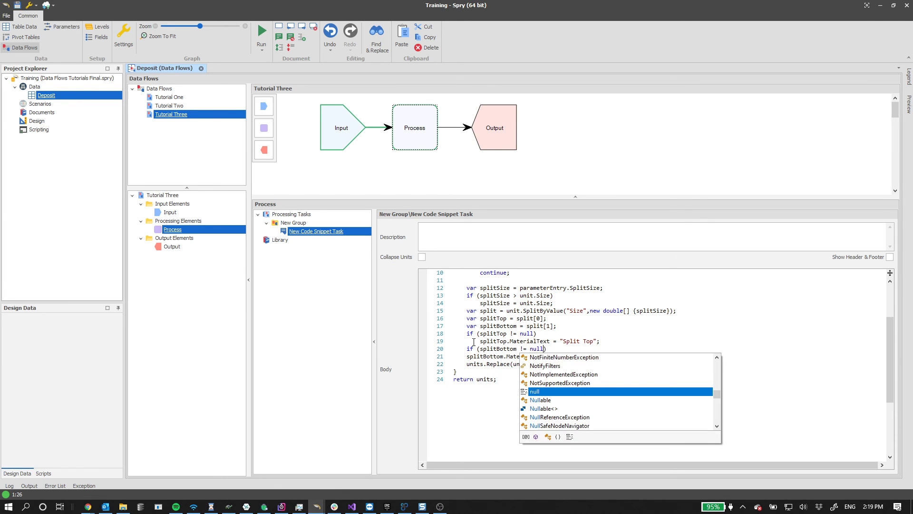
click(468, 357)
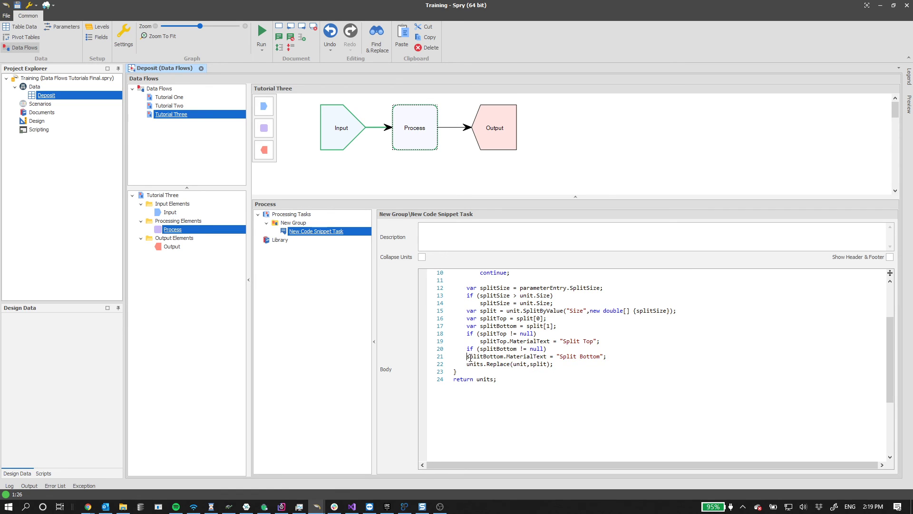
key(Tab)
- Check the guarded splitTop.MaterialText assignment and the preview of the split units, and rerun the Tutorial Three data flow
double_click(505, 342)
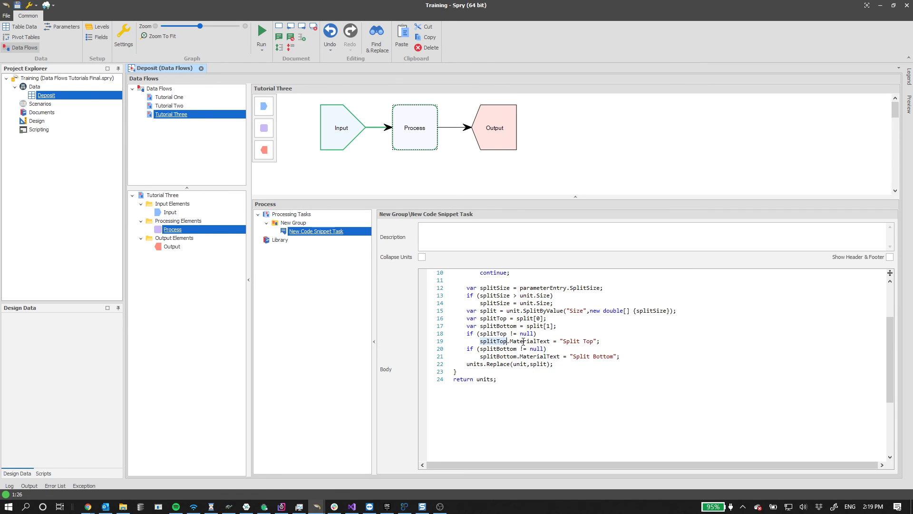
double_click(523, 341)
double_click(490, 341)
double_click(523, 342)
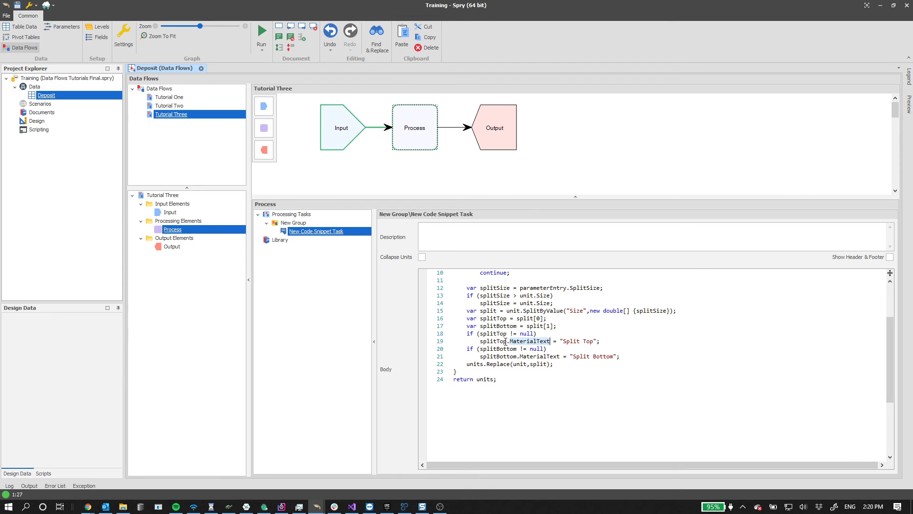
drag(506, 342, 550, 341)
double_click(494, 342)
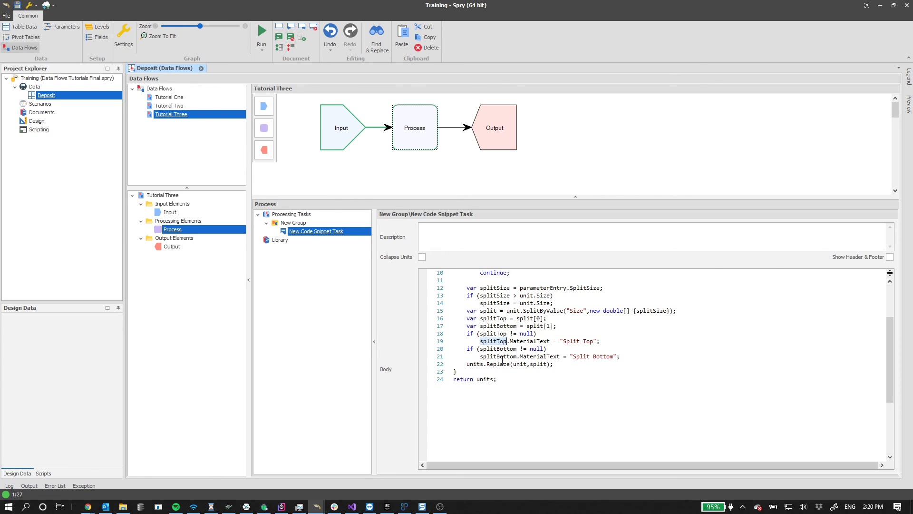
click(909, 105)
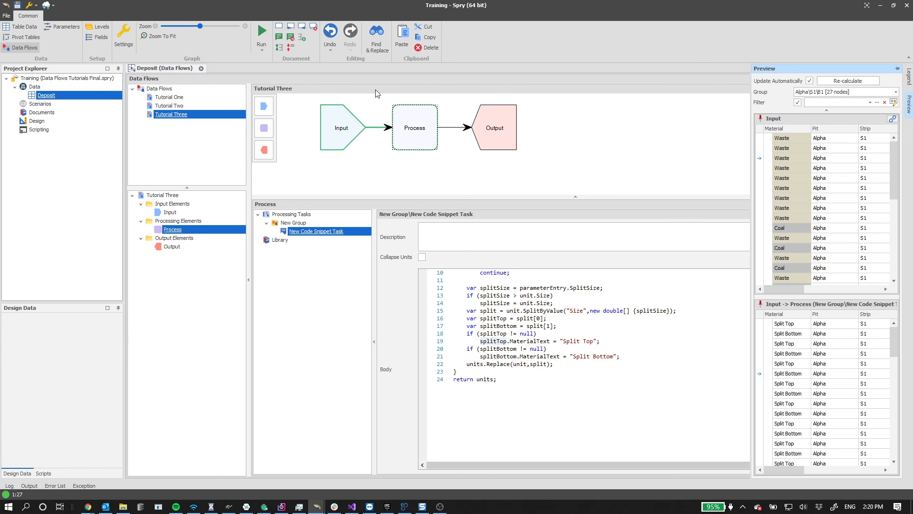
click(257, 31)
- In the Output element's mappings, set the Waste Split 1 filter to UnitMaterial=UnitMaterialSplitTop
click(491, 128)
click(422, 323)
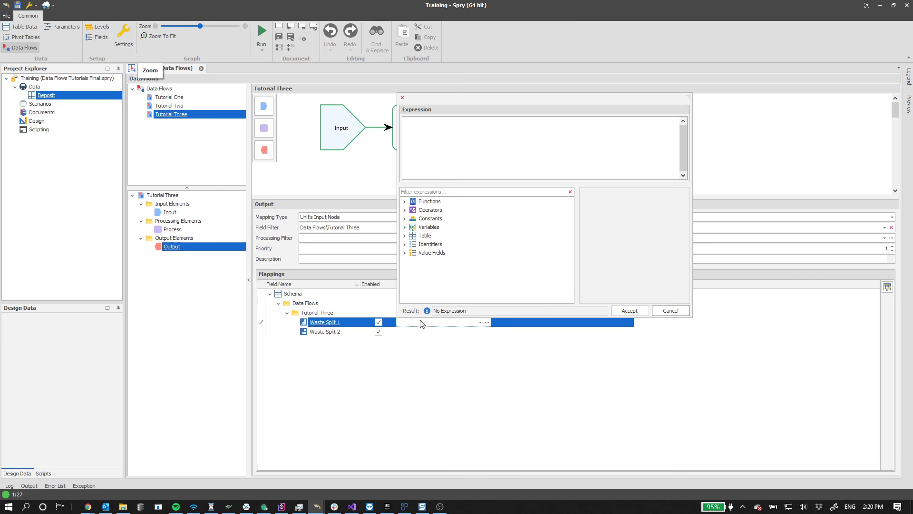
click(405, 245)
click(413, 254)
click(448, 262)
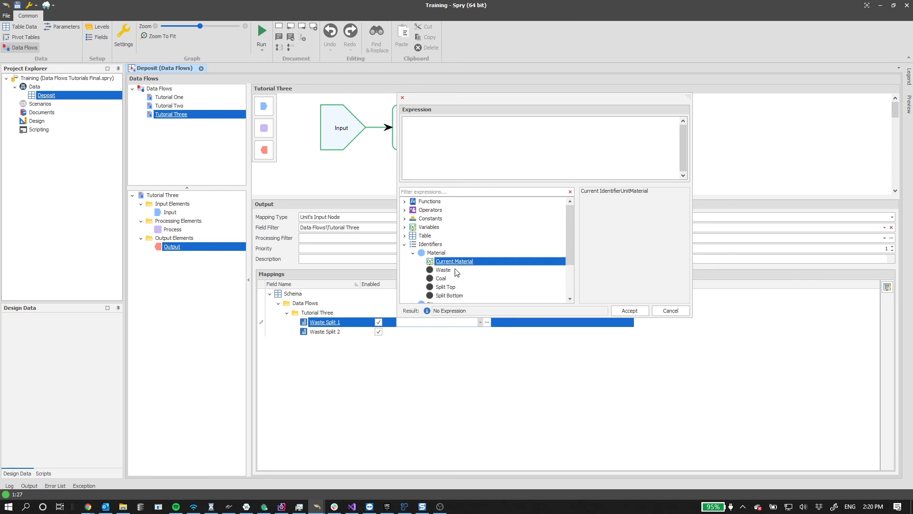
double_click(448, 264)
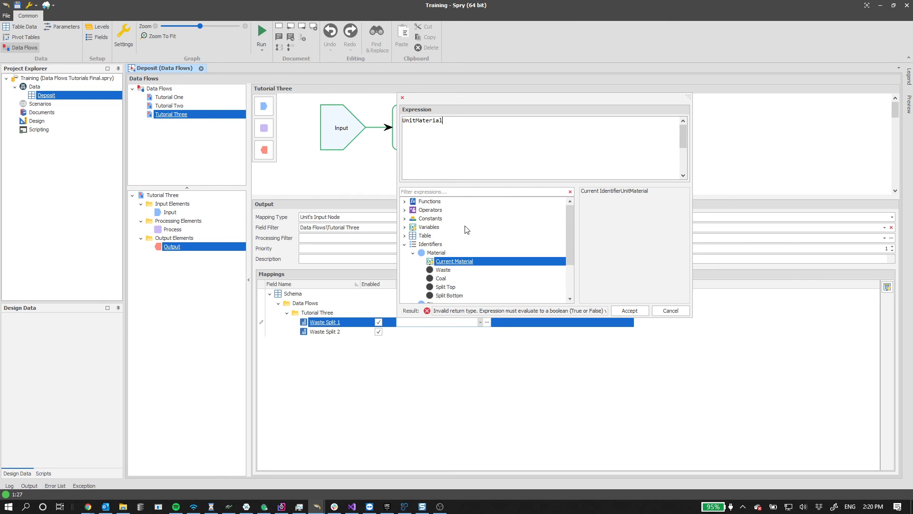
text(=)
double_click(447, 288)
double_click(464, 124)
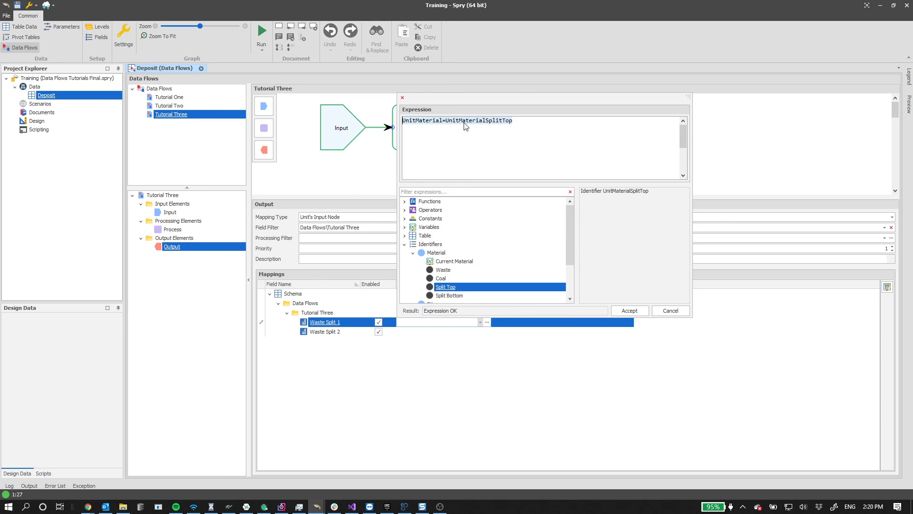
click(423, 122)
double_click(496, 123)
click(461, 379)
click(514, 315)
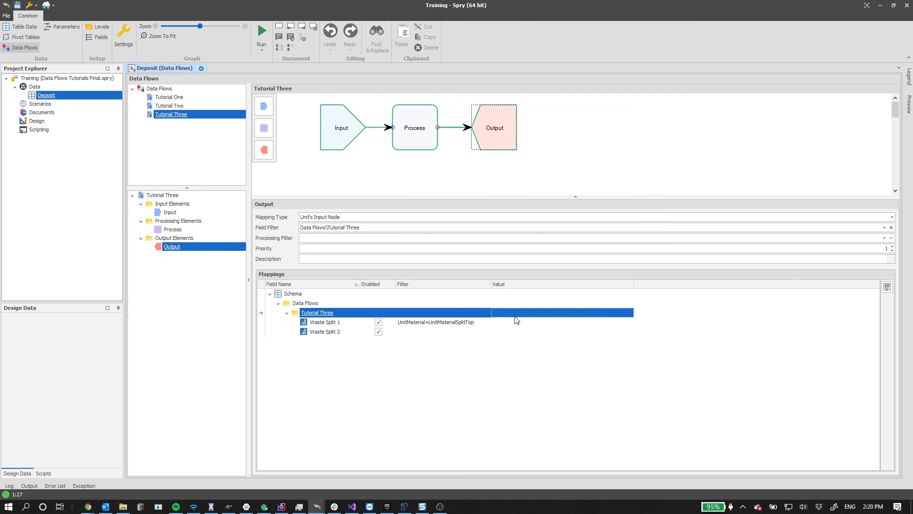
- Find the Volume value field and map Waste Split 1 to UnitVolume
click(533, 321)
click(527, 191)
text(volume)
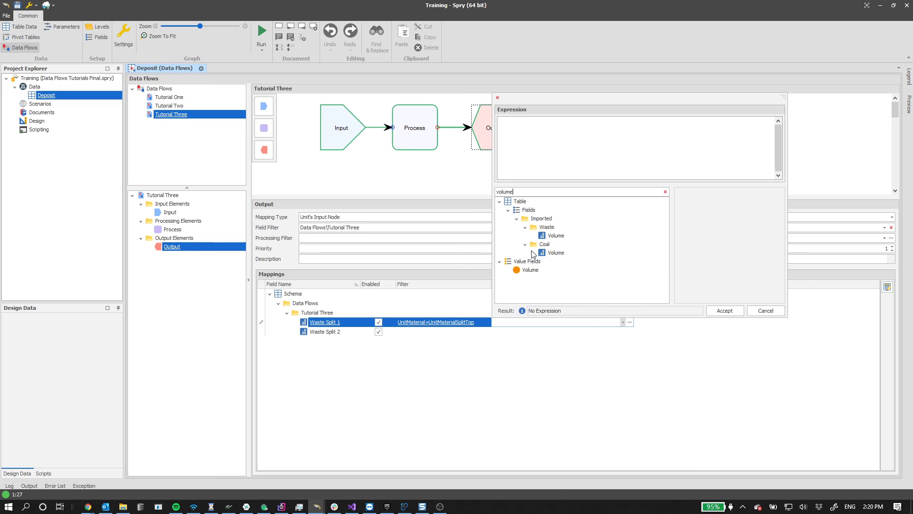
double_click(531, 270)
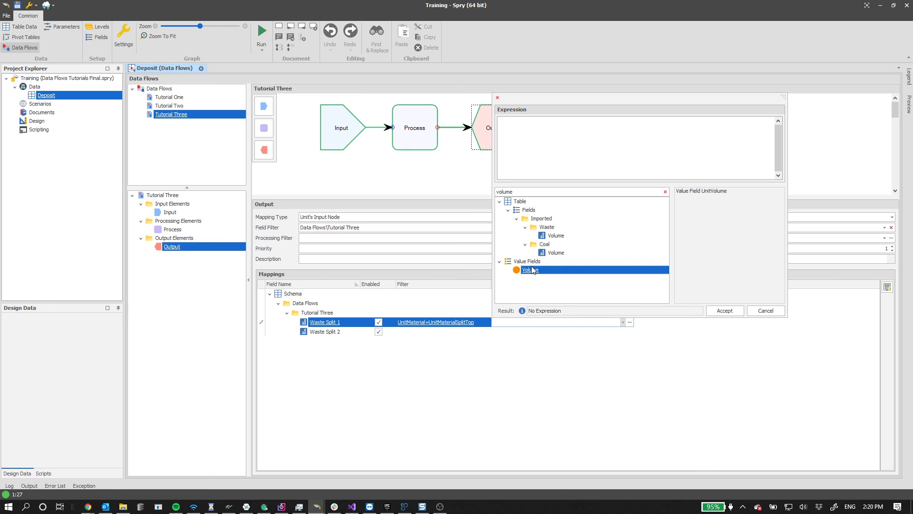
click(446, 353)
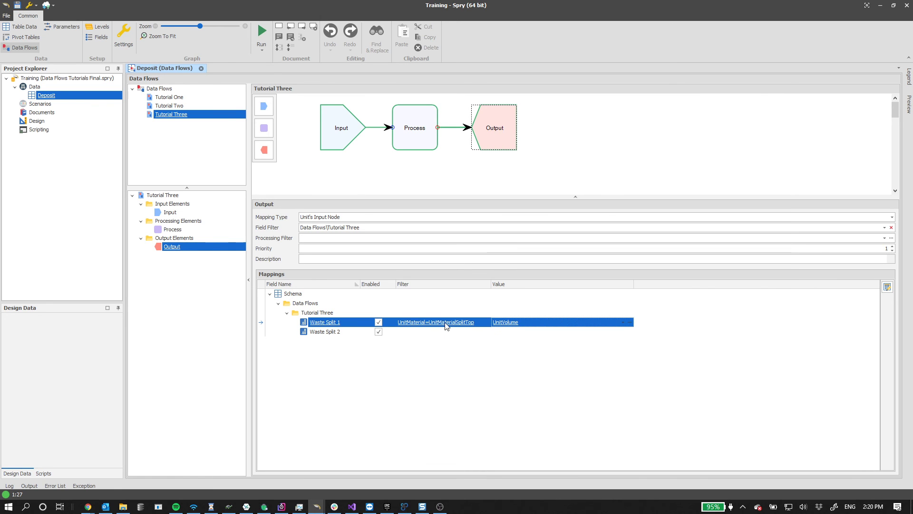
- Set the Waste Split 2 mapping filter to UnitMaterial=UnitMaterialSplitBottom
click(422, 335)
click(480, 332)
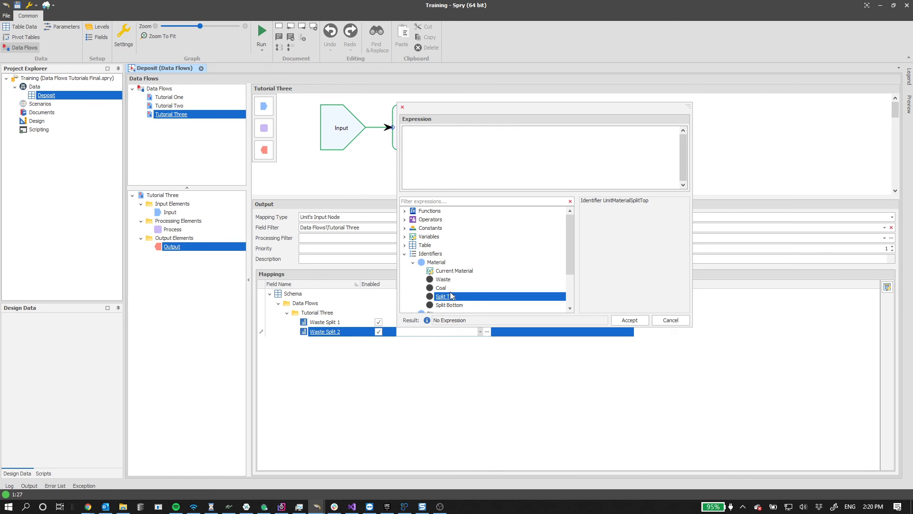
click(454, 272)
text(=)
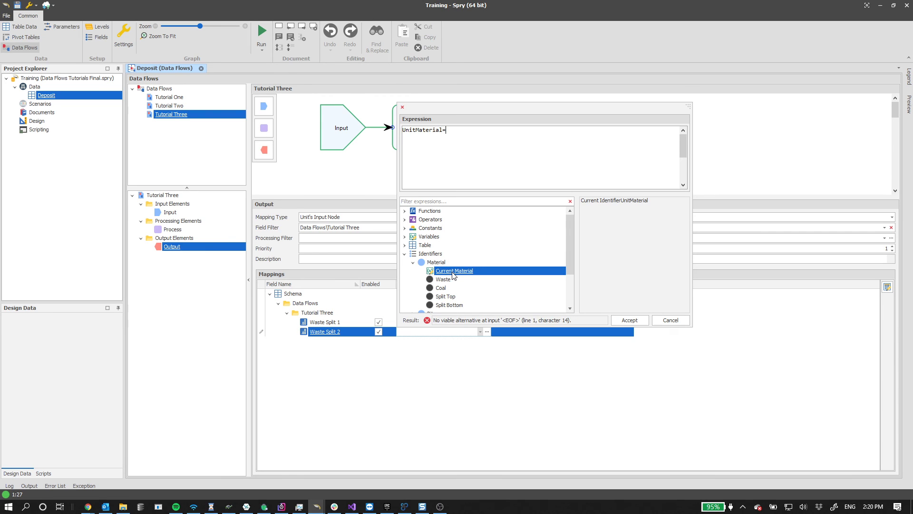
double_click(480, 305)
click(473, 378)
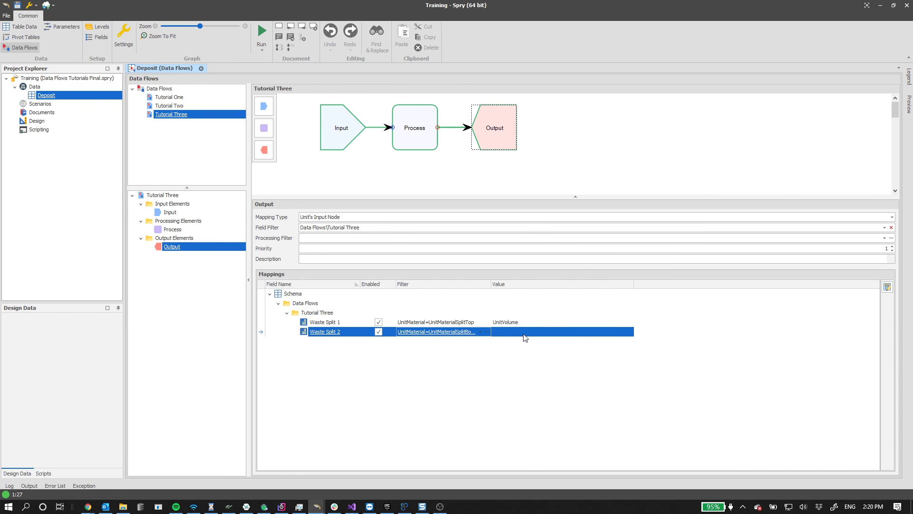
- Set the Waste Split 2 mapping value to the Volume value field, UnitVolume
click(527, 333)
click(532, 279)
double_click(531, 279)
click(724, 320)
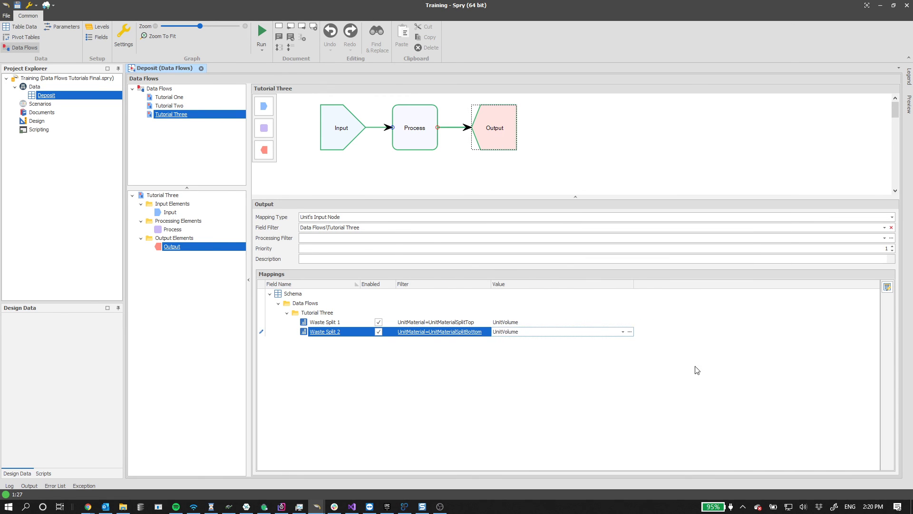
- Run the Tutorial Three data flow and compare the imported Waste volume with the Waste Split fields in the Deposit table data
click(264, 30)
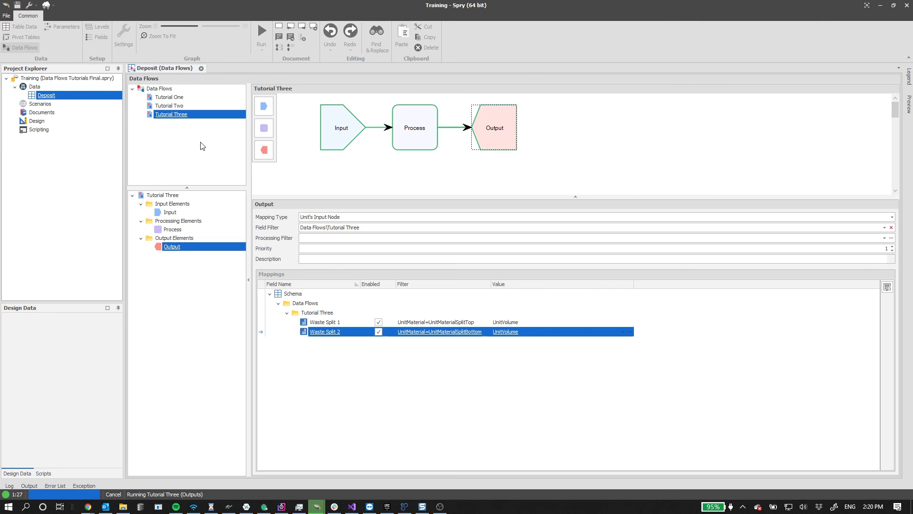
click(30, 30)
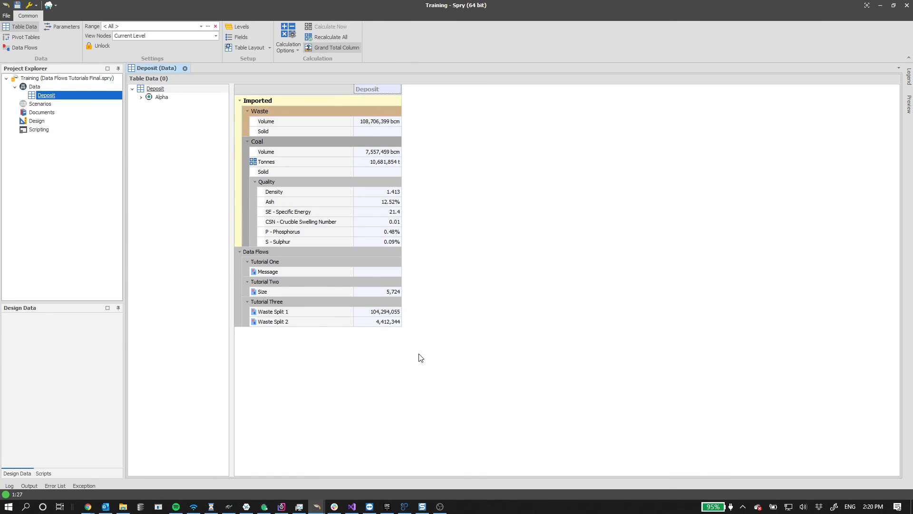
click(291, 124)
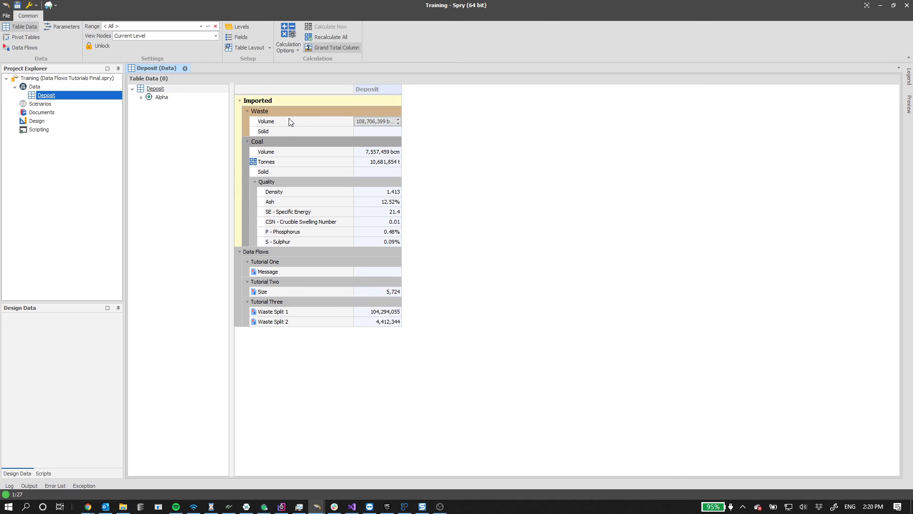
click(332, 312)
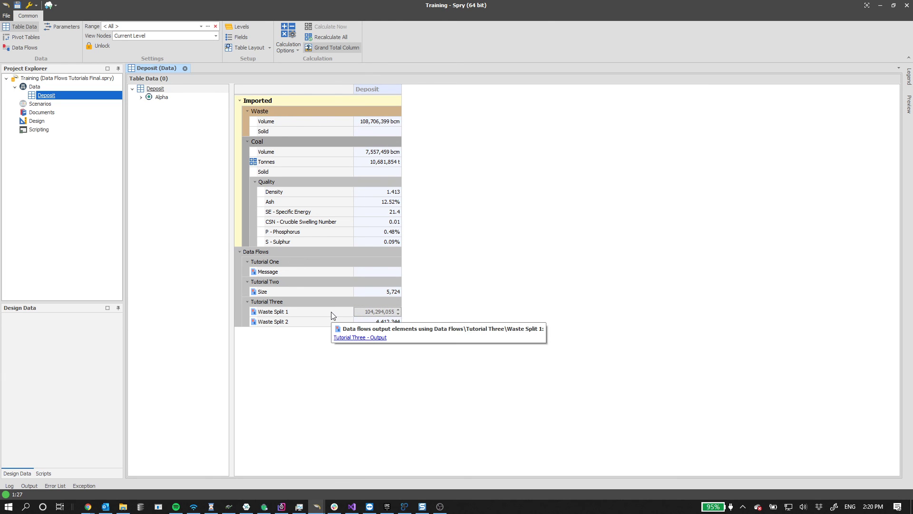
- Inspect the Waste Split 1 and Waste Split 2 totals in the Deposit table data
click(372, 315)
click(380, 323)
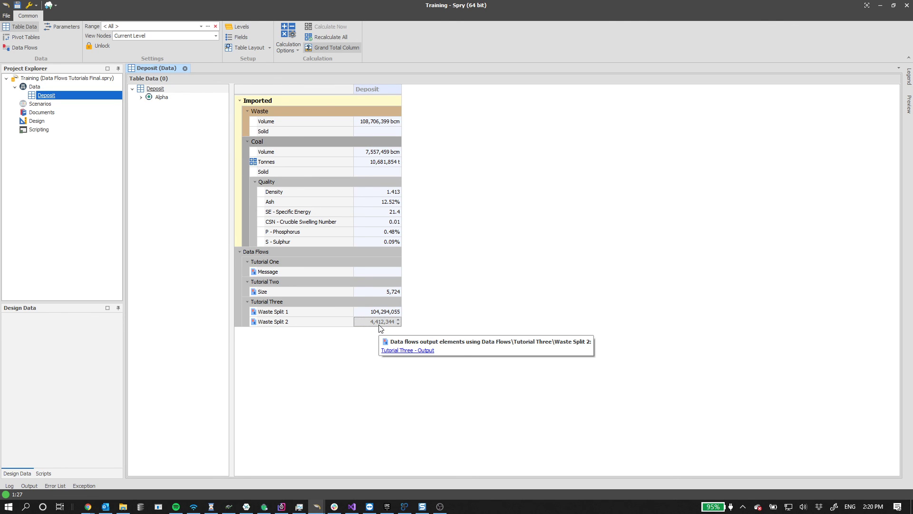
click(183, 186)
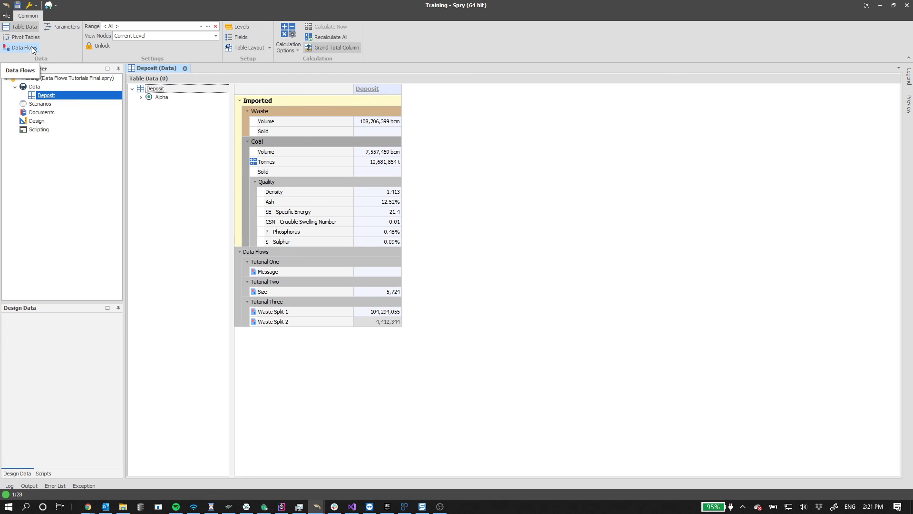
- Set the Size of the Default entry in the Tutorial Two parameters to 5
click(61, 26)
click(209, 106)
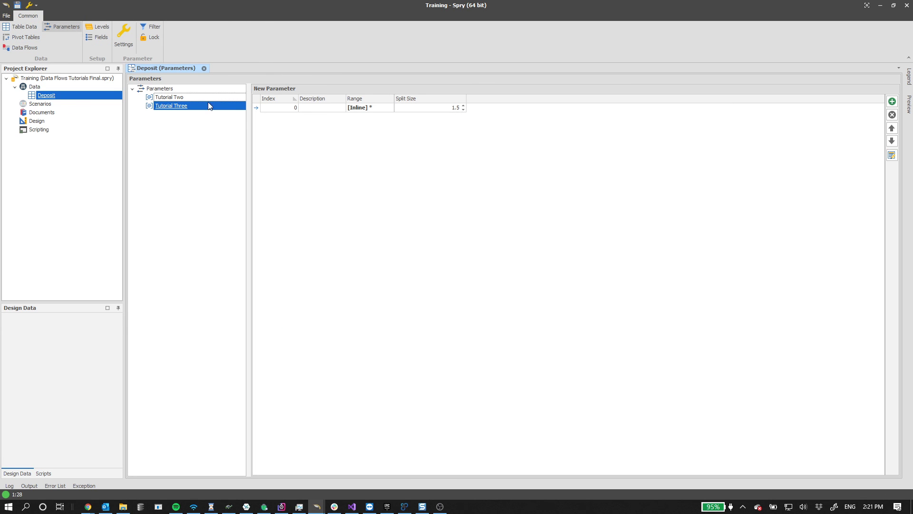
click(207, 99)
click(465, 116)
click(454, 108)
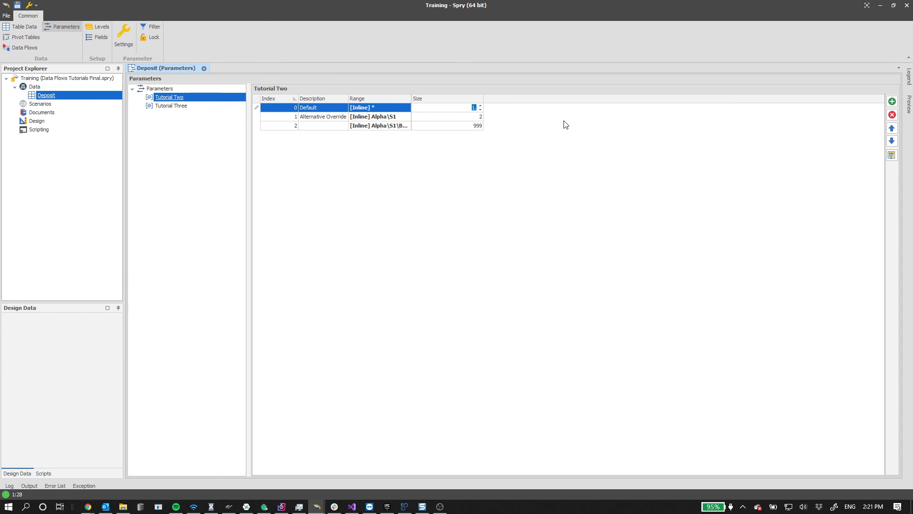
click(164, 98)
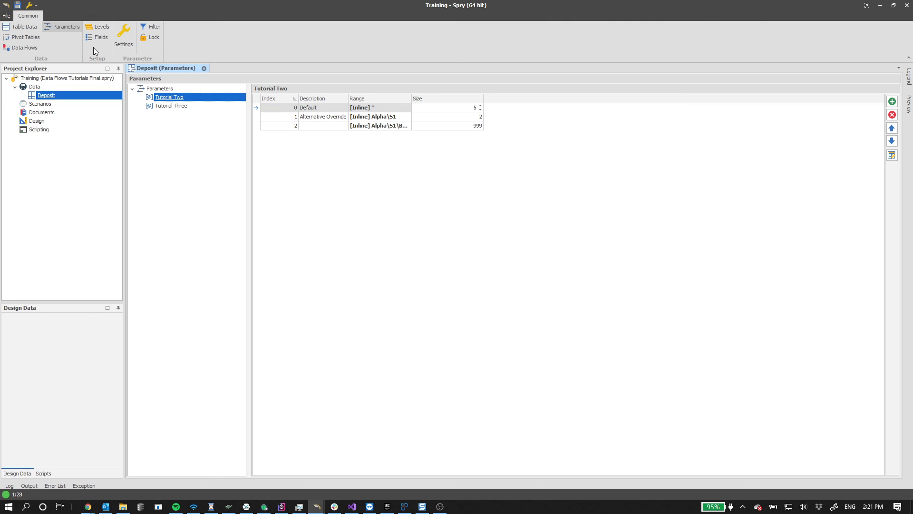
- Run all data flows and check the recalculated Waste Split values in the Deposit table data
click(23, 47)
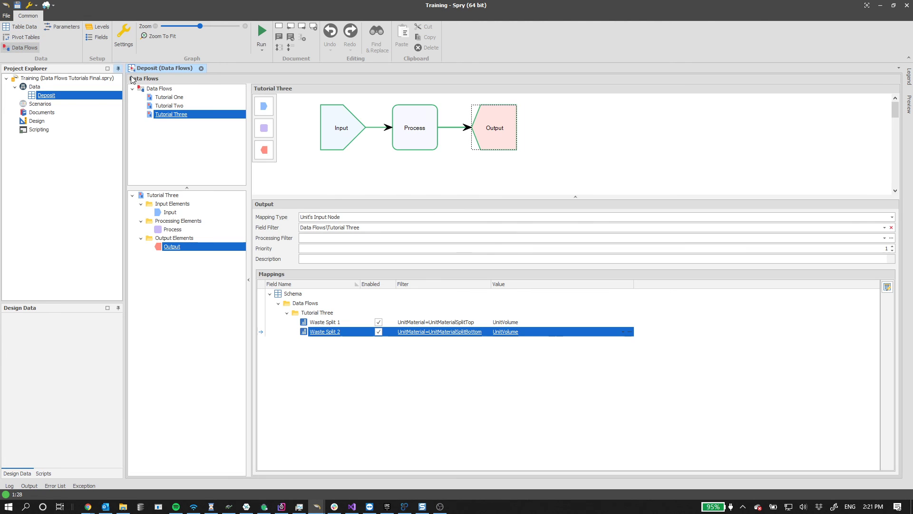
click(262, 46)
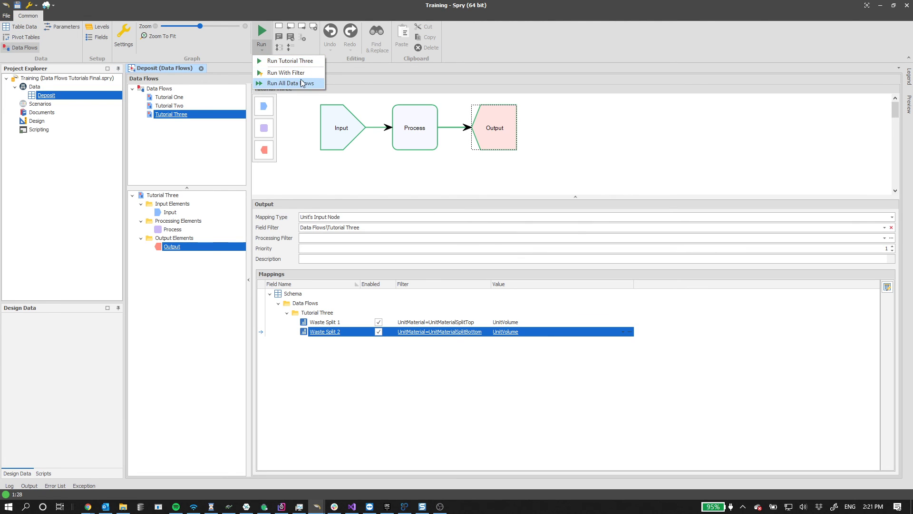
click(283, 83)
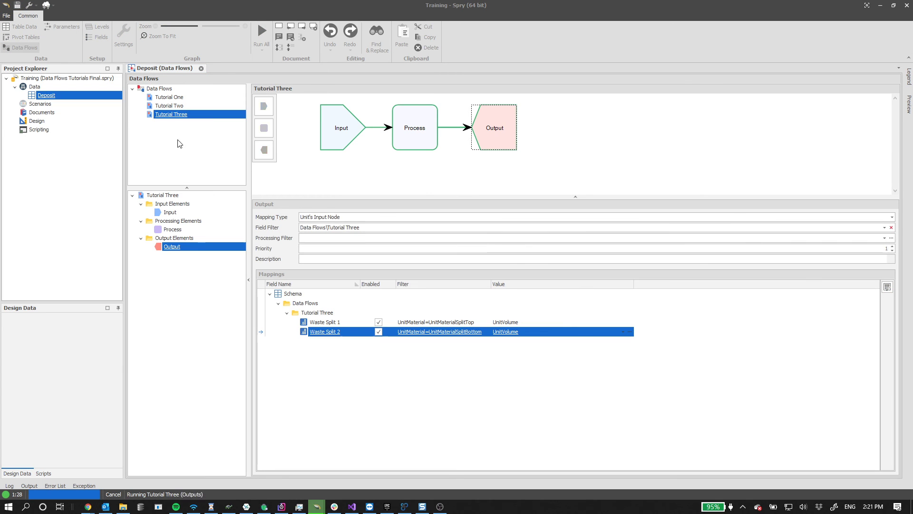
click(20, 27)
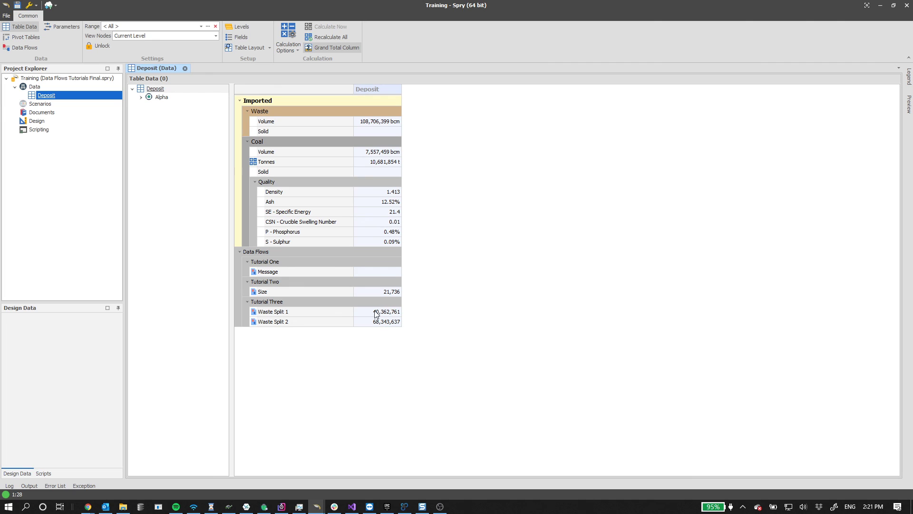
mouse_move(375, 314)
- Review the Tutorial Two parameters, the Tutorial Two and Tutorial Three data flows, and the Deposit table data
click(156, 146)
click(58, 28)
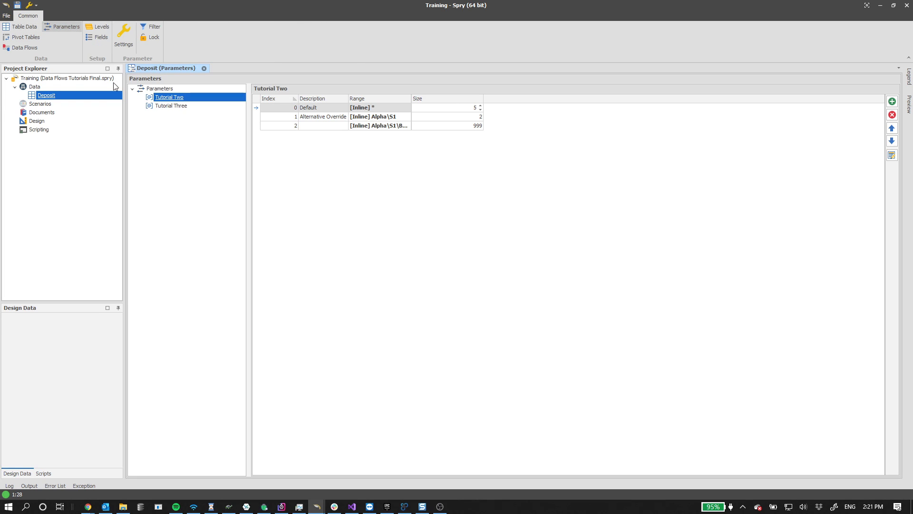
click(34, 50)
click(167, 106)
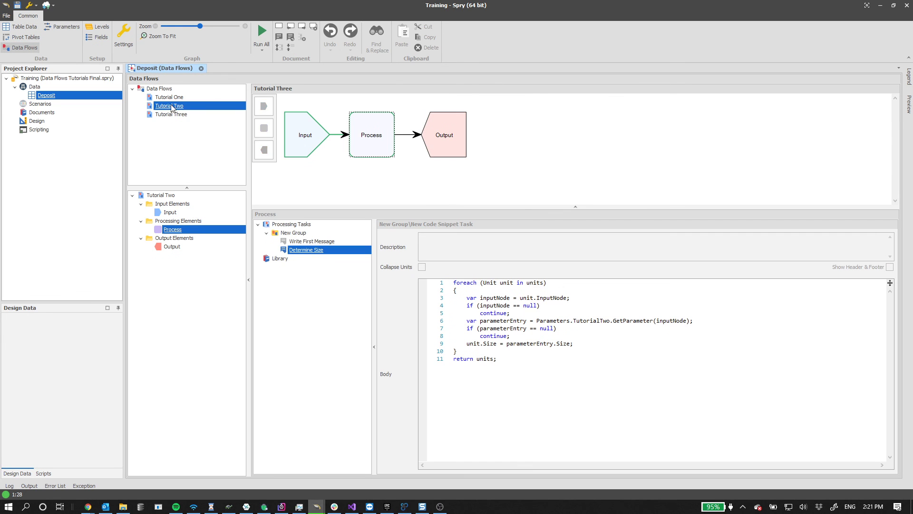
click(188, 115)
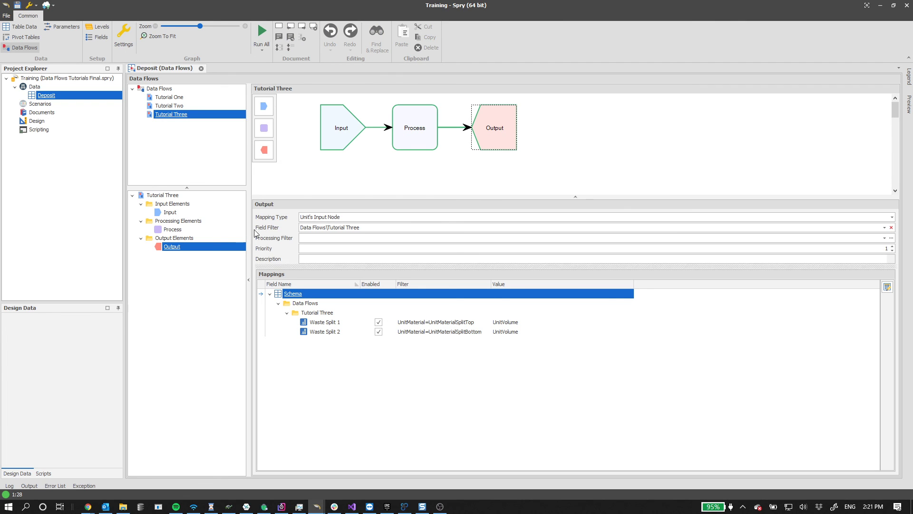
click(181, 162)
click(22, 26)
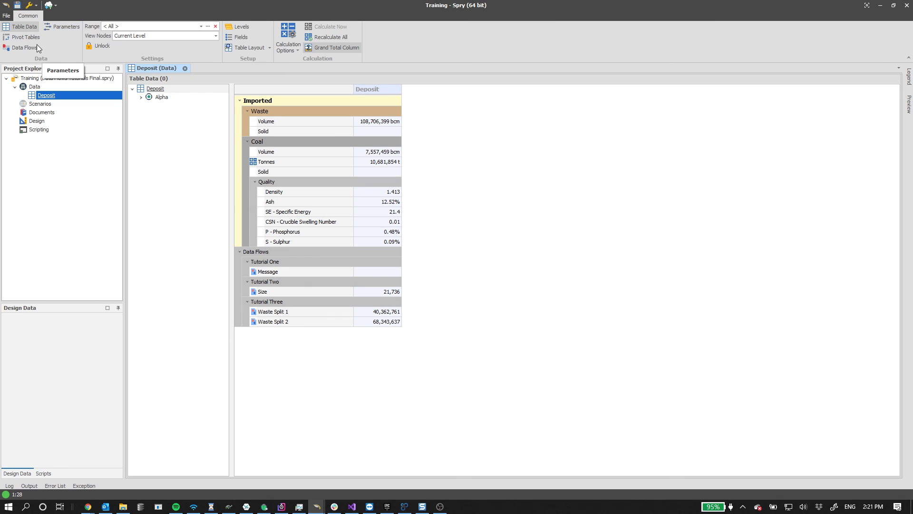
- Add Waste Split 1 and Waste Split 2 to the Fields selection in the Tutorial Two data flow setup and save the project
click(25, 48)
click(177, 107)
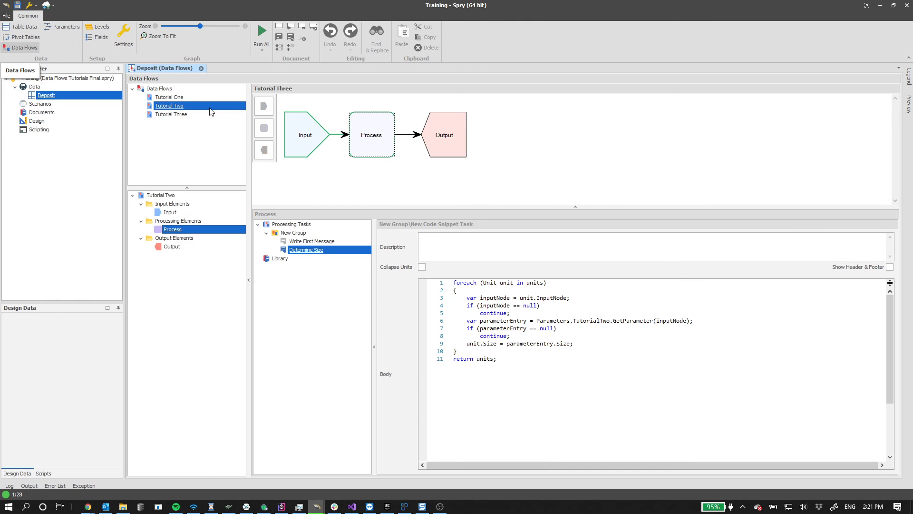
right_click(177, 107)
click(200, 125)
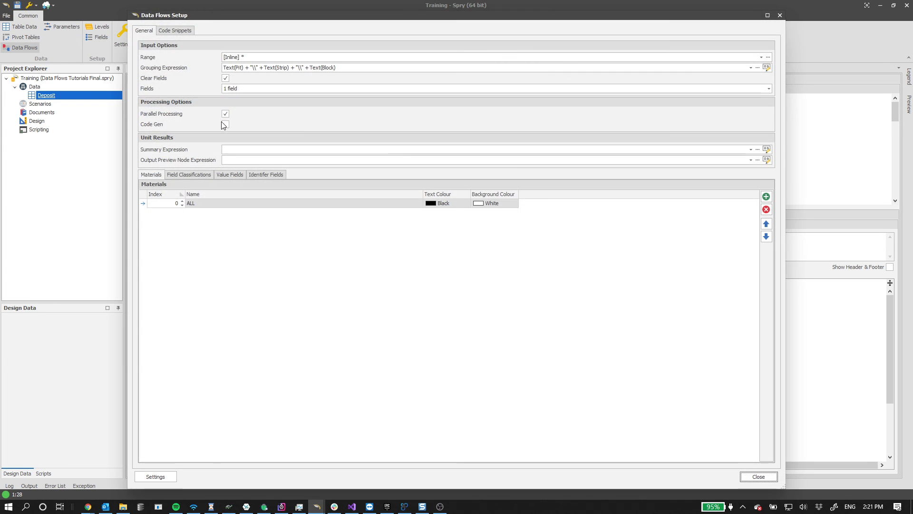
click(248, 89)
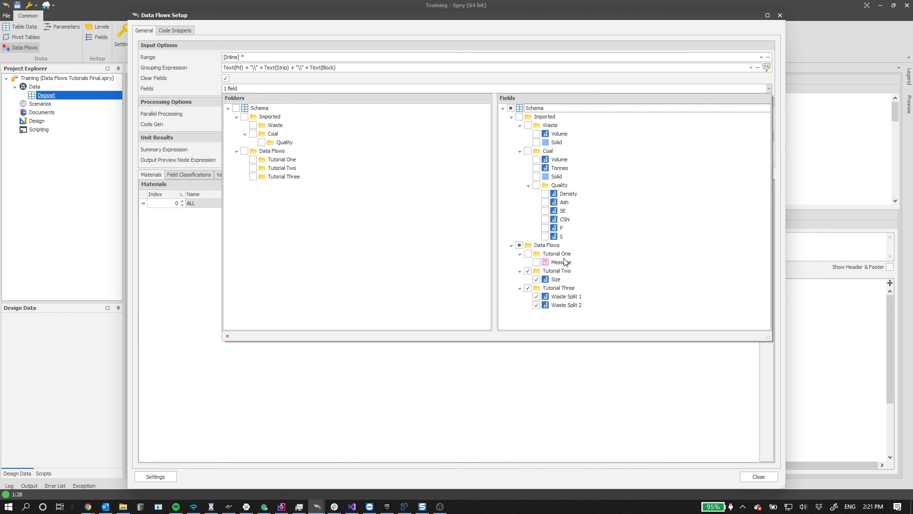
click(571, 298)
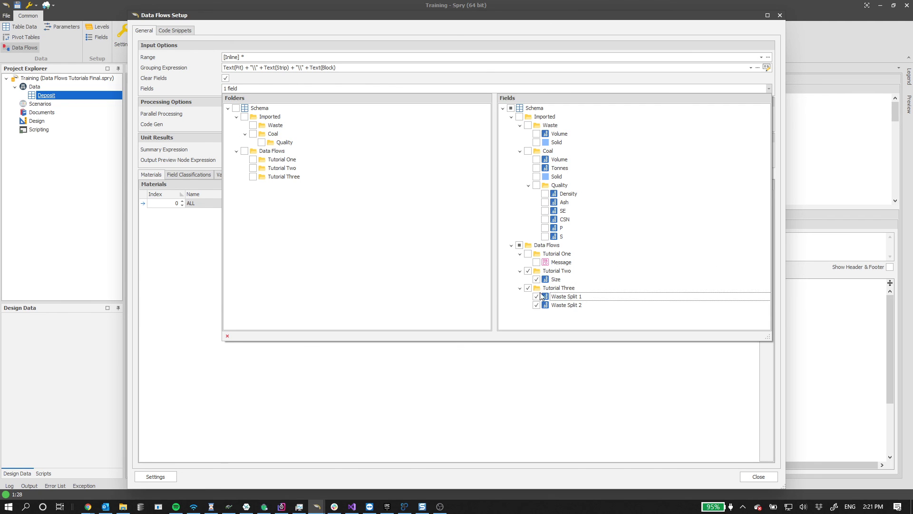
click(573, 344)
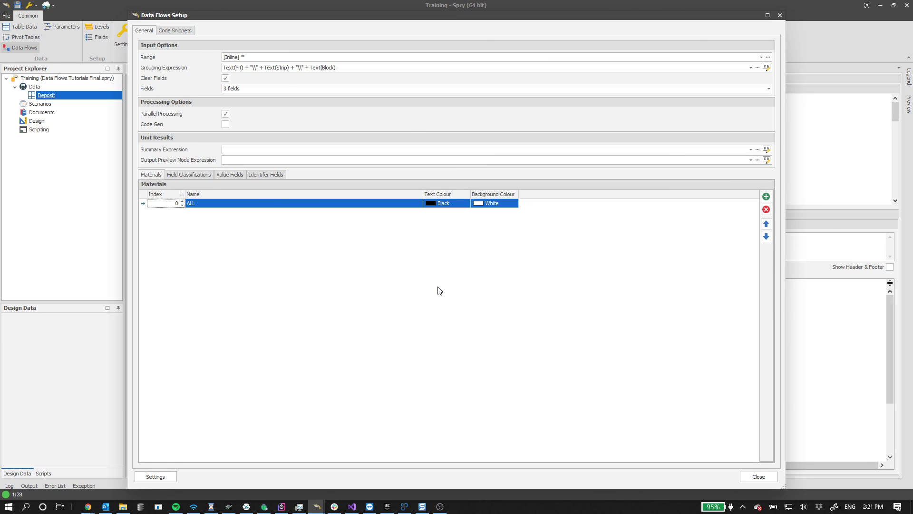
click(751, 475)
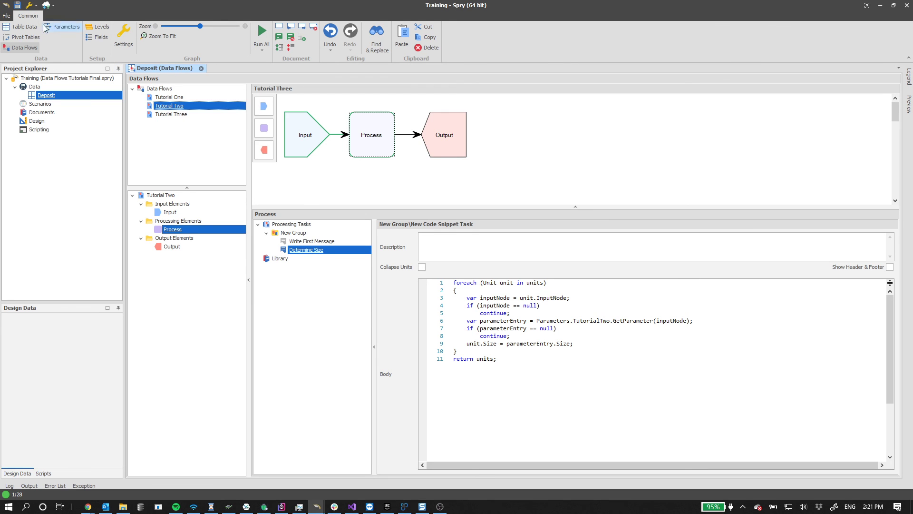
click(18, 6)
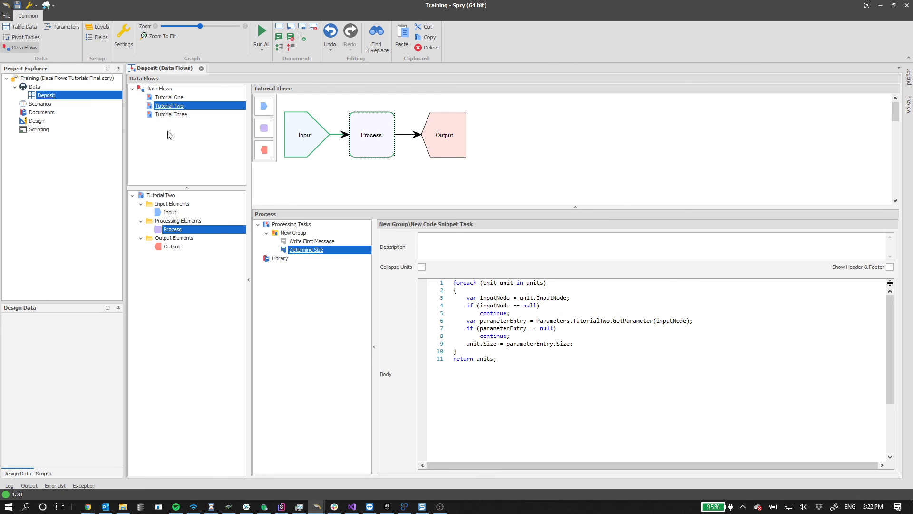
- Review the unit-splitting code snippet in the Process element of the Tutorial Three data flow
click(171, 114)
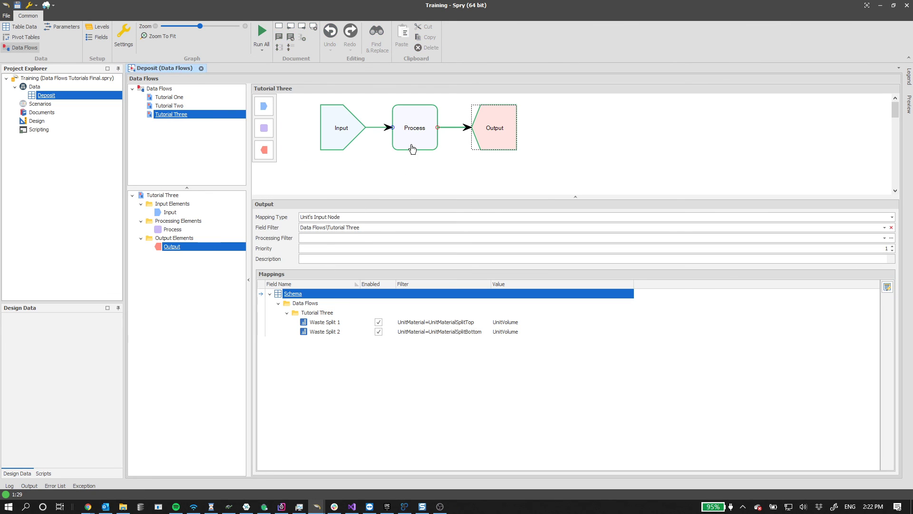
click(418, 149)
drag(497, 447, 411, 263)
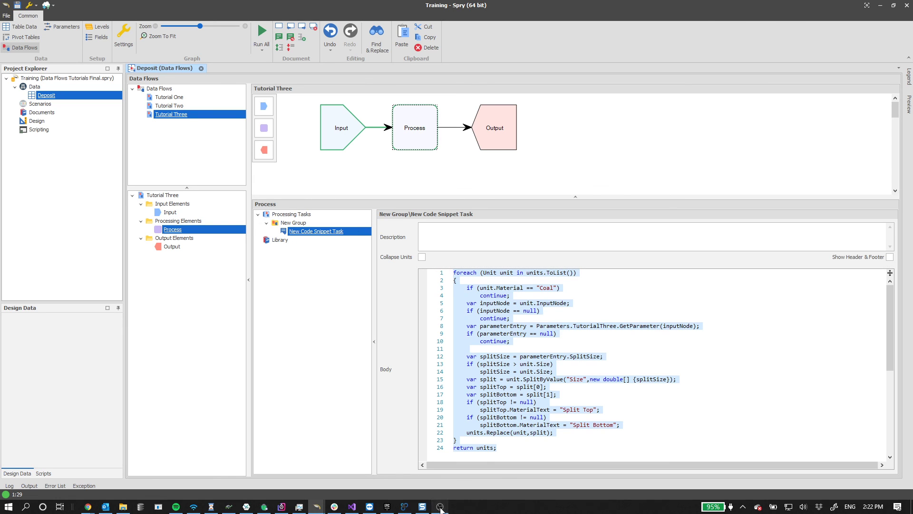
click(440, 507)
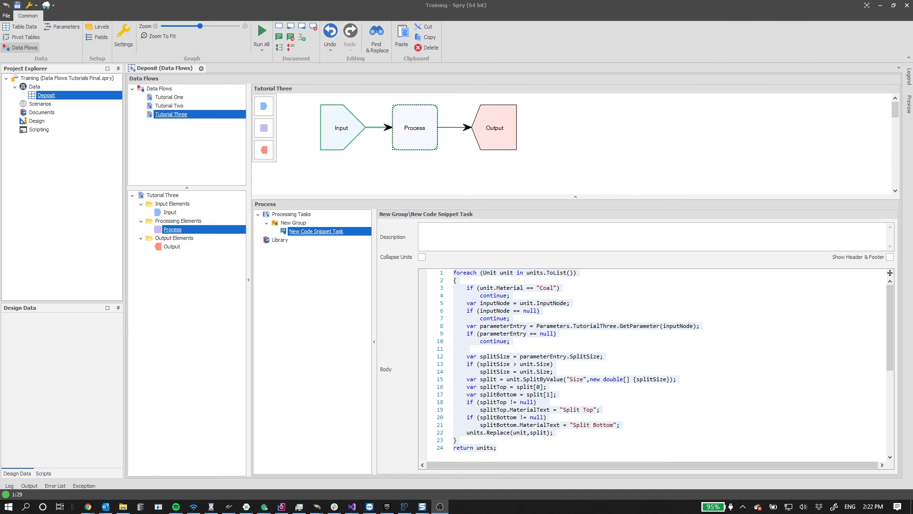